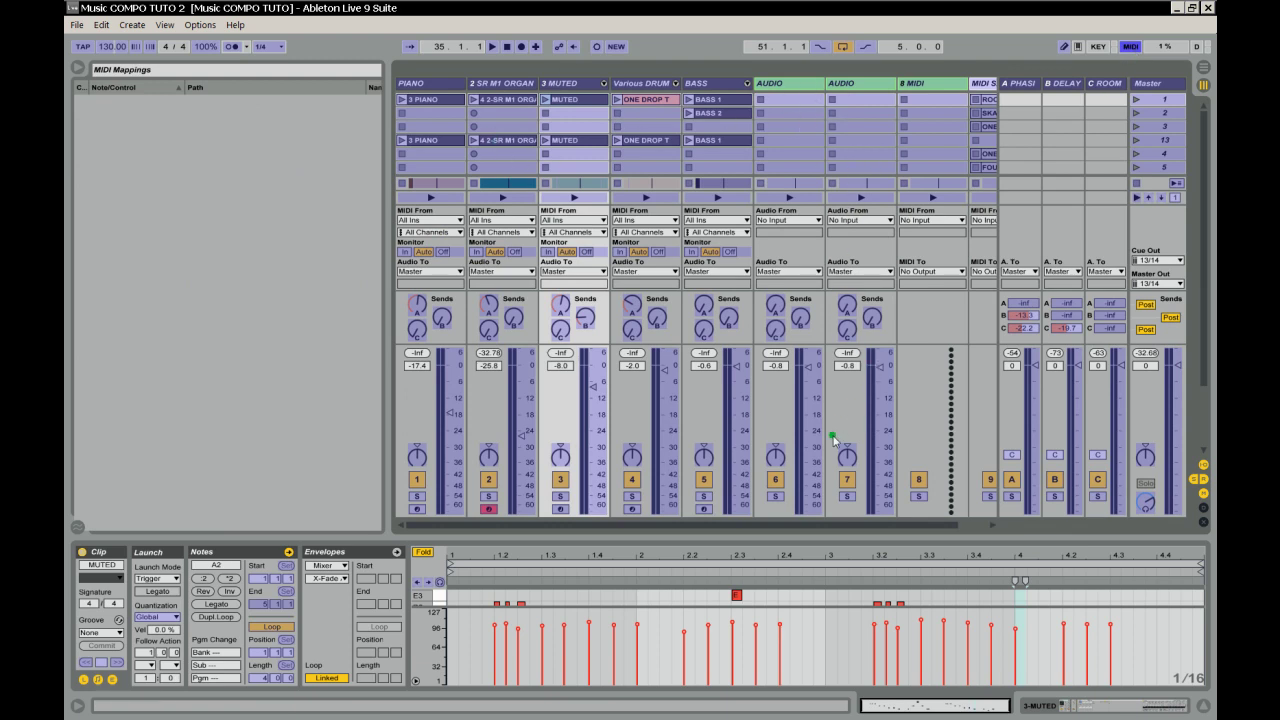
Leave MIDI mapping mode and open the MIDI and sync preferences.
left_click(883, 371)
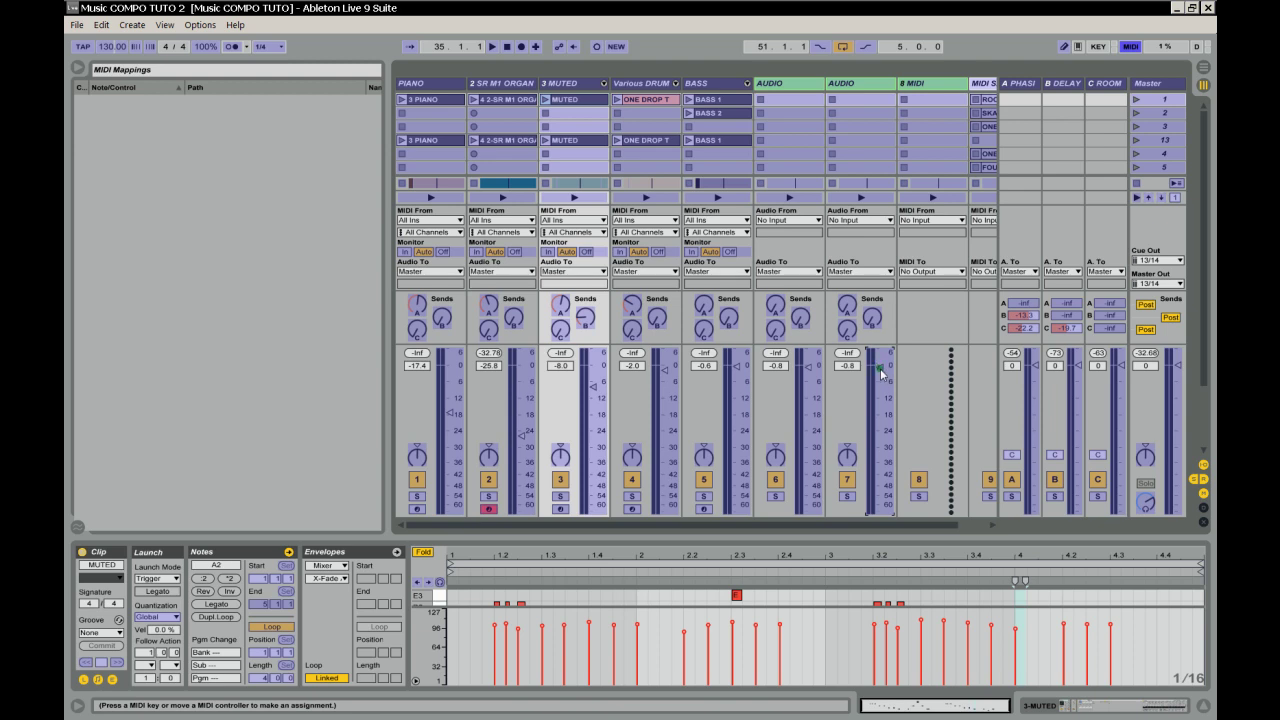
left_click(1131, 47)
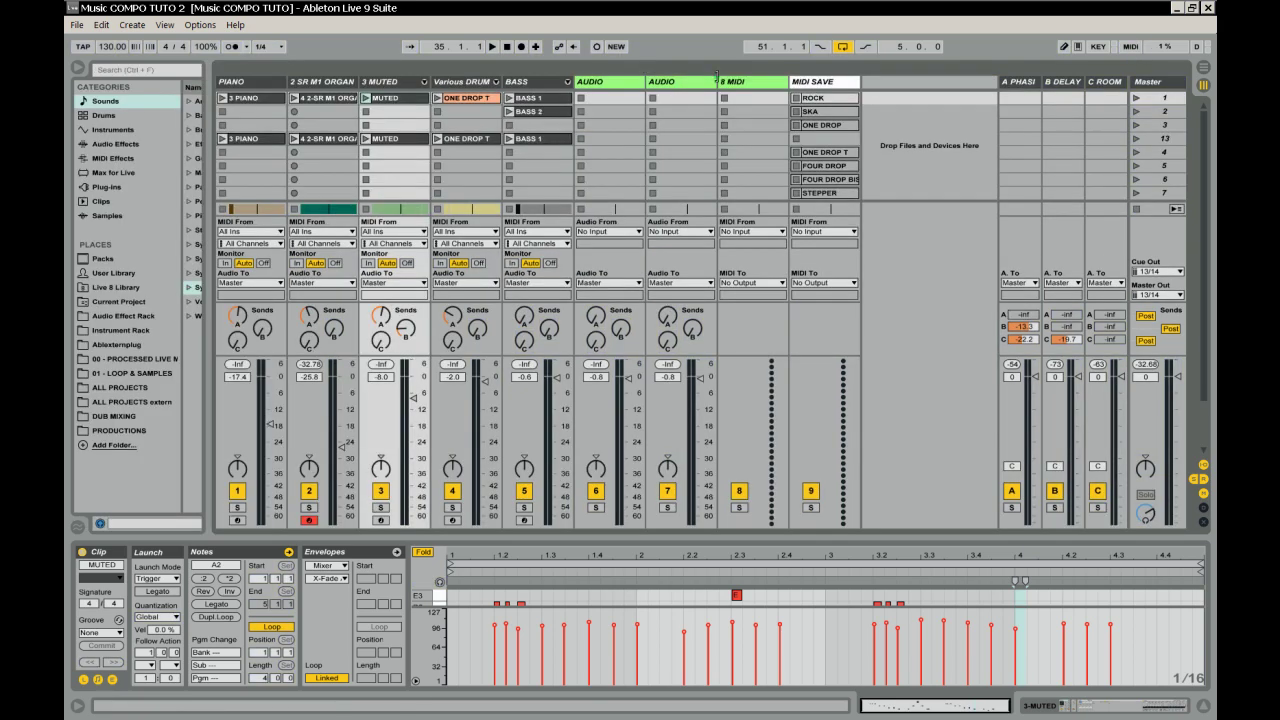
left_click(201, 25)
left_click(250, 371)
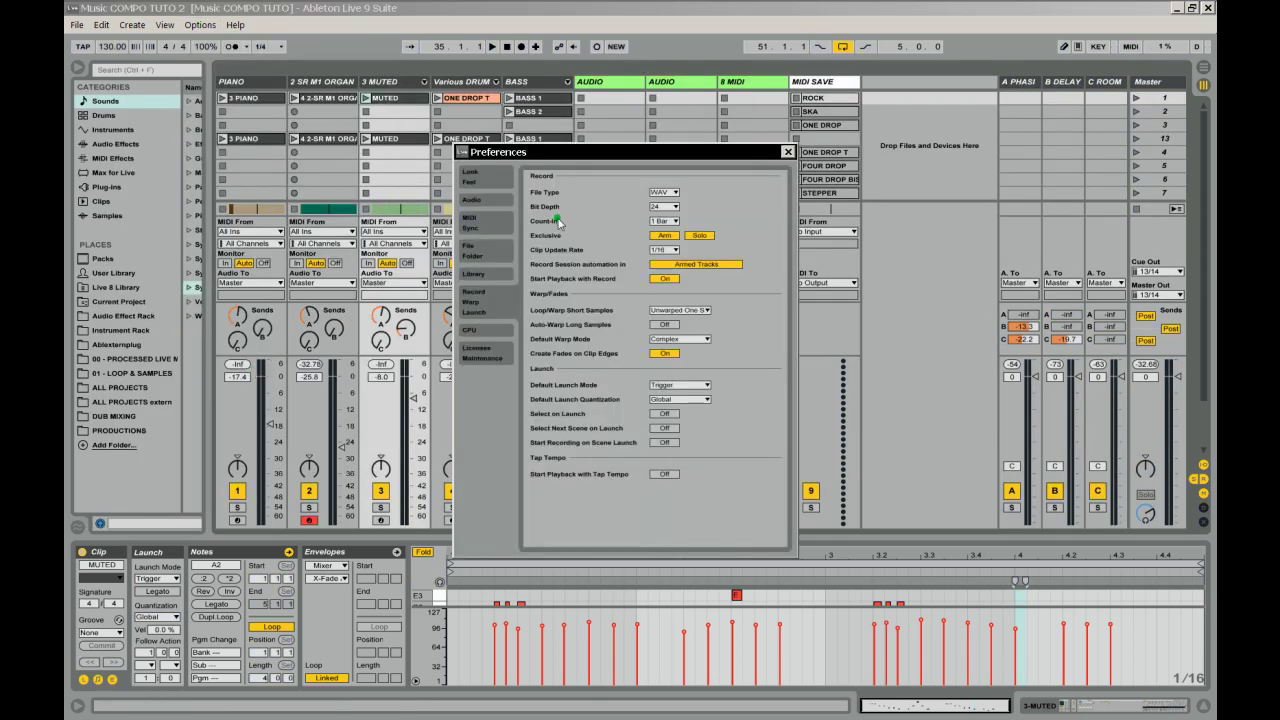
left_click(484, 226)
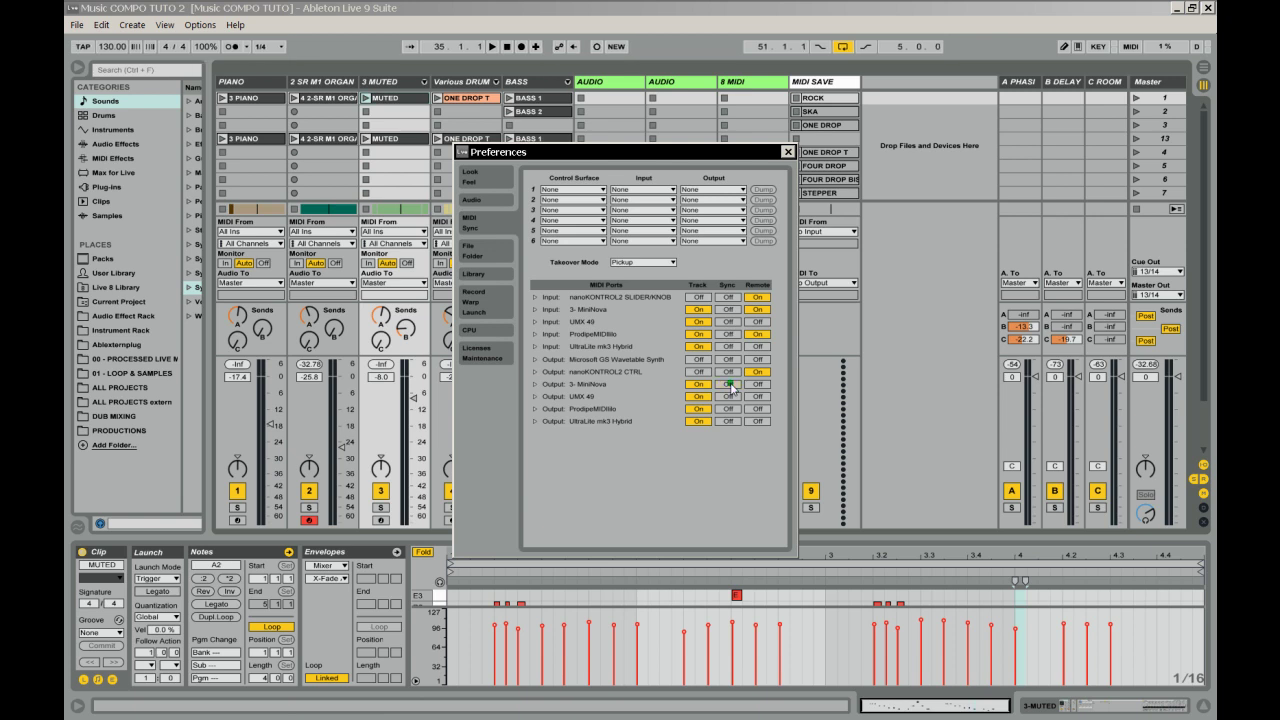
Toggle Sync for the 3- MiniNova MIDI output port and close the preferences.
left_click(731, 385)
left_click(729, 384)
left_click(731, 385)
left_click(789, 153)
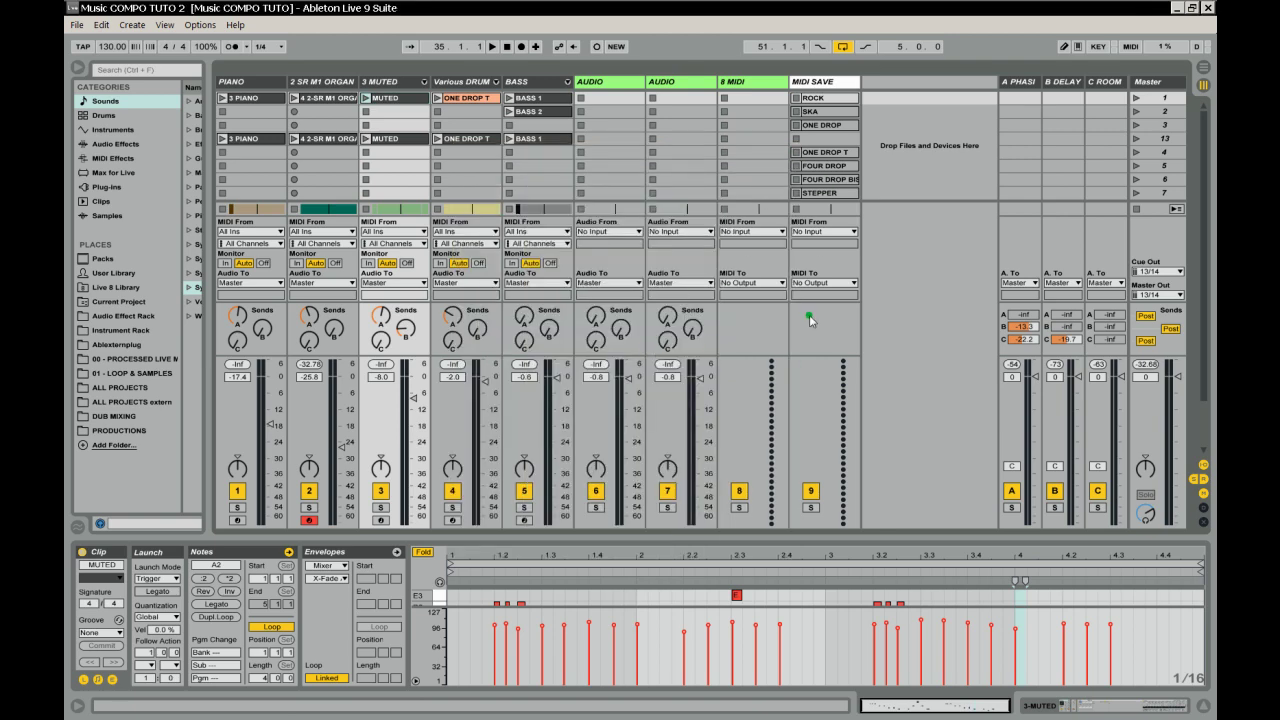
Map the PIANO track's activator to MIDI note B4, widen the mapping list and leave MIDI mapping mode.
left_click(1130, 46)
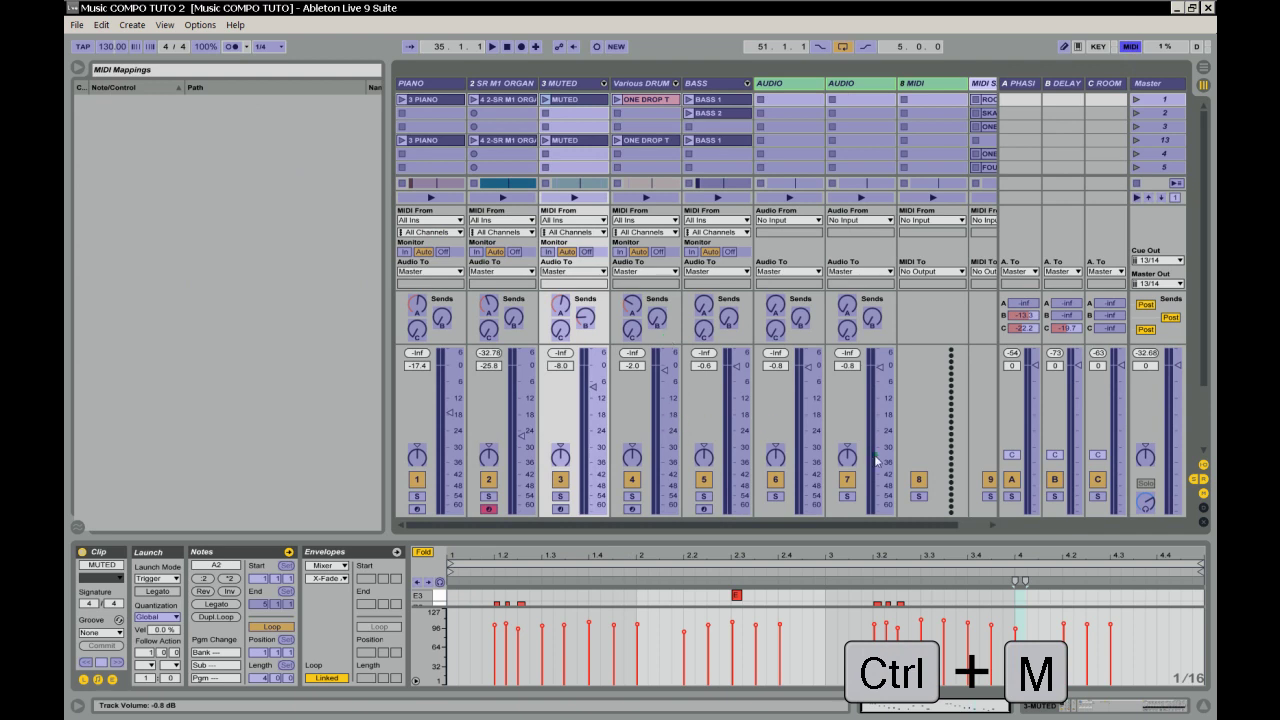
left_click(417, 481)
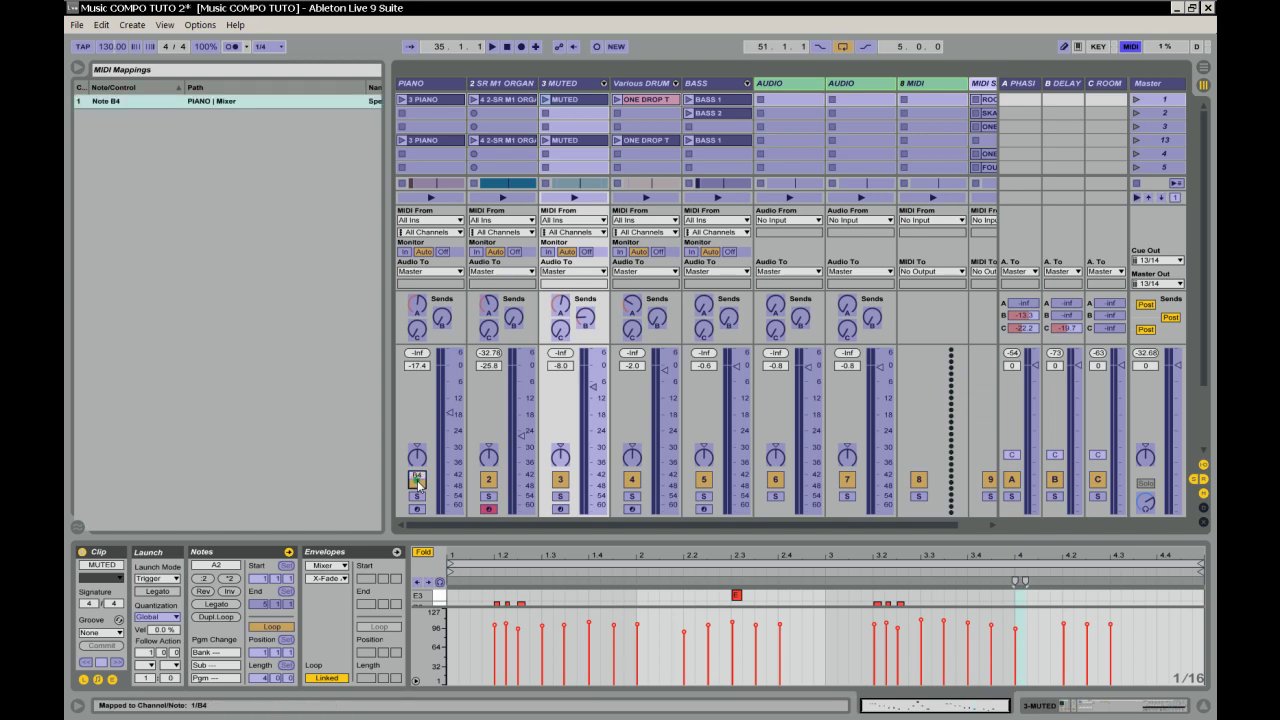
left_click_drag(388, 345, 588, 326)
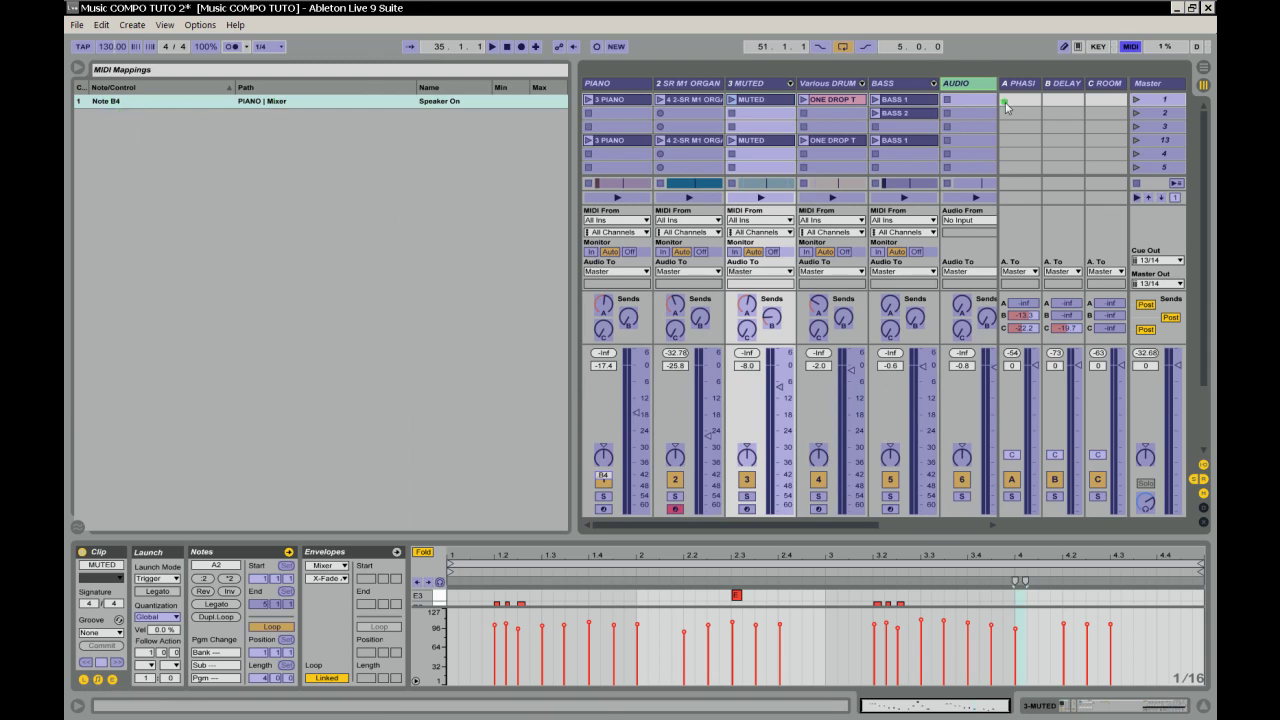
left_click(1130, 47)
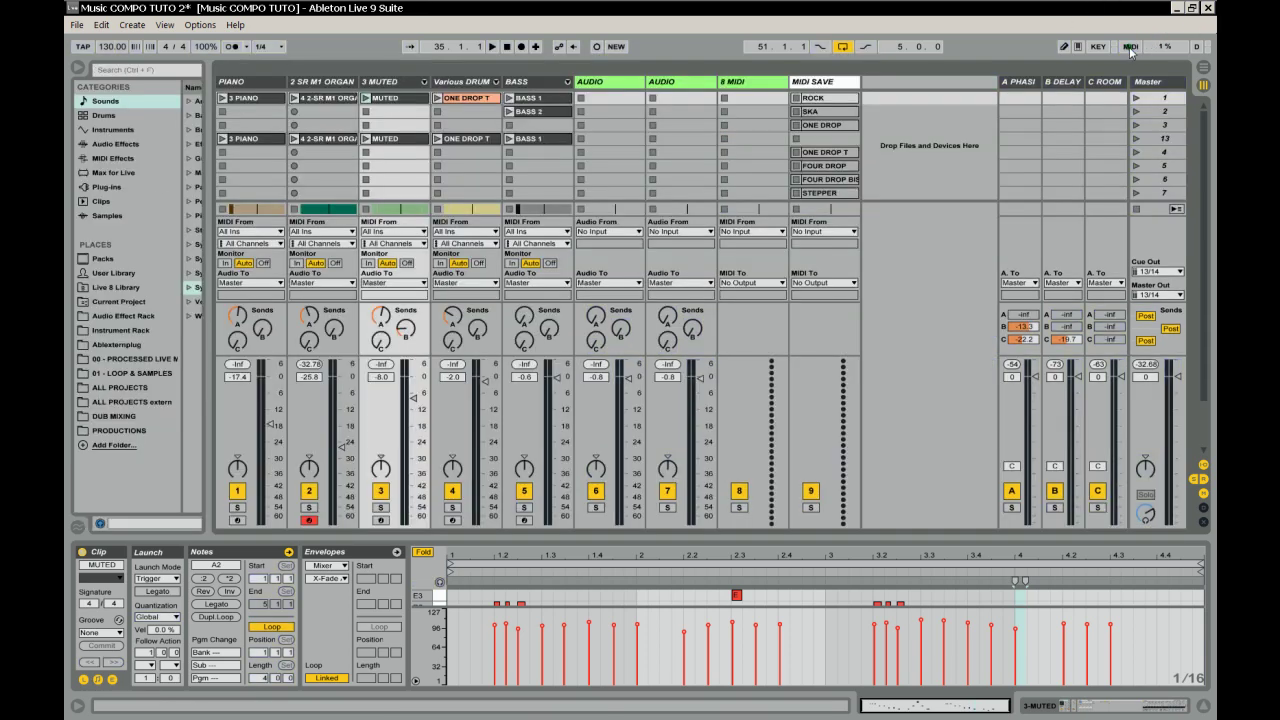
Map the PIANO track's volume fader to MIDI note F4 and leave MIDI mapping mode.
left_click(1130, 47)
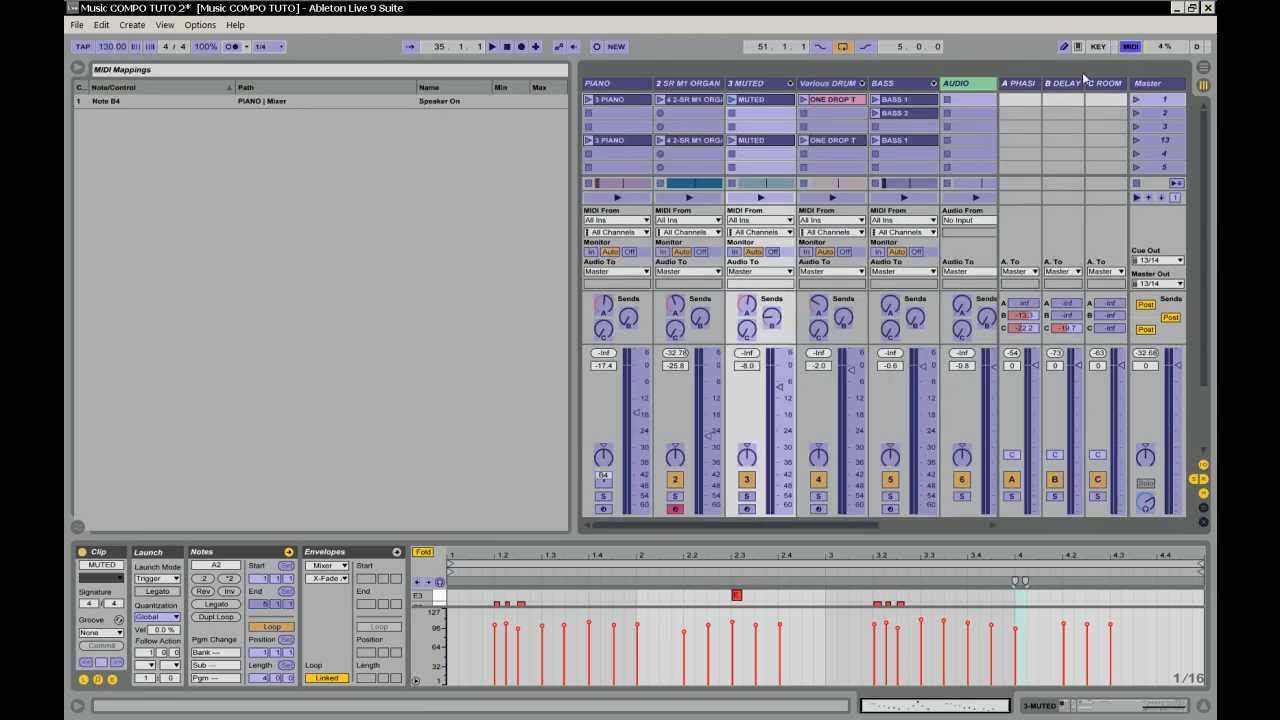
left_click(636, 416)
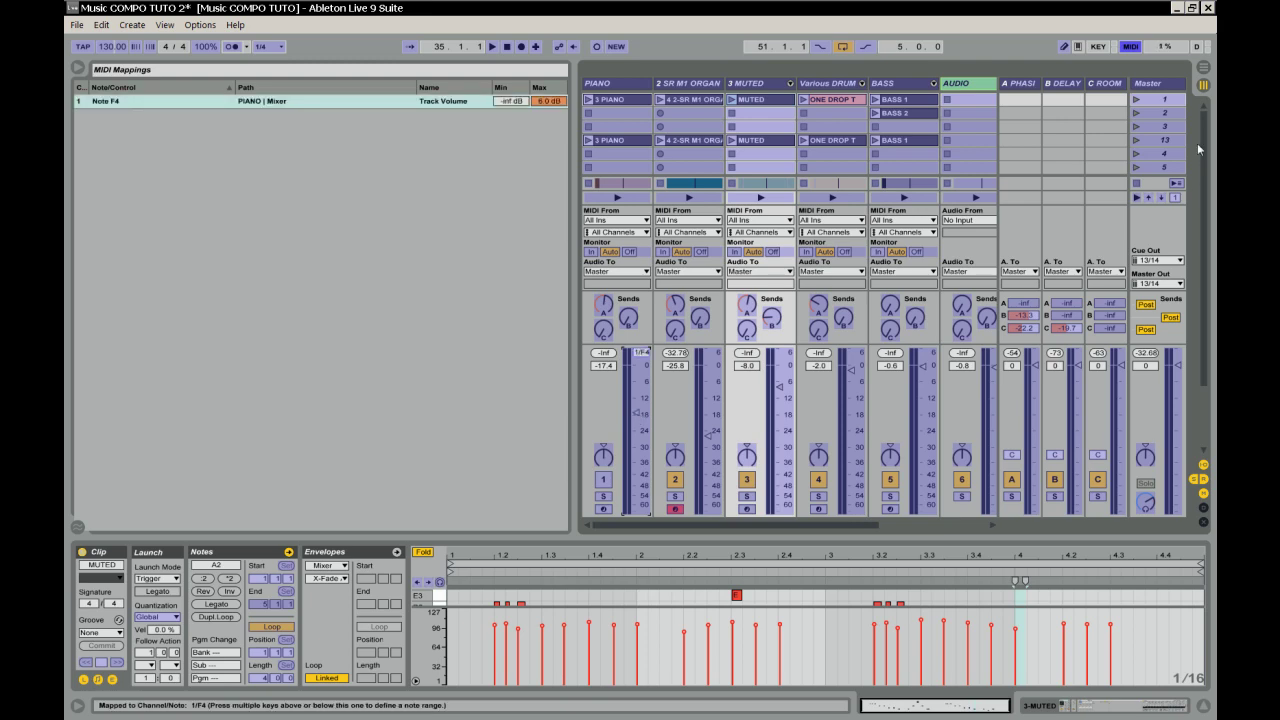
left_click(1130, 47)
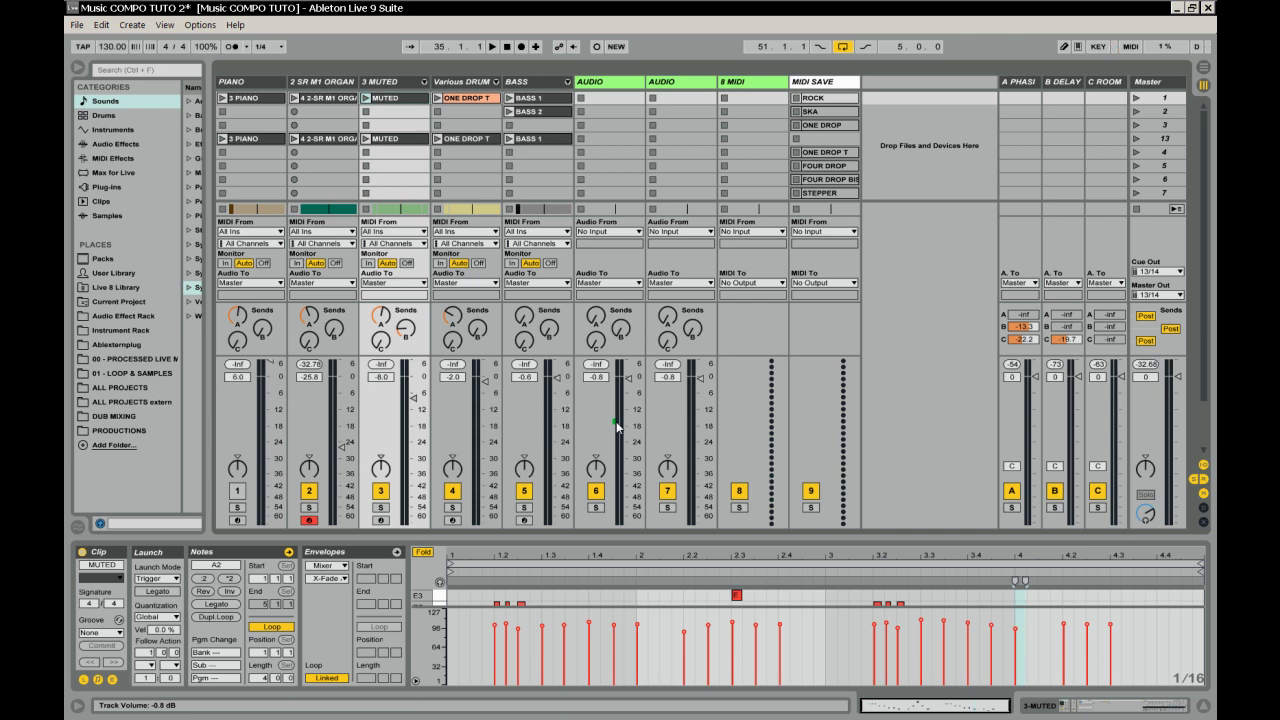
Set the maximum of the PIANO volume mapping to -3 dB, and turn the PIANO track back on outside mapping mode.
left_click(1130, 47)
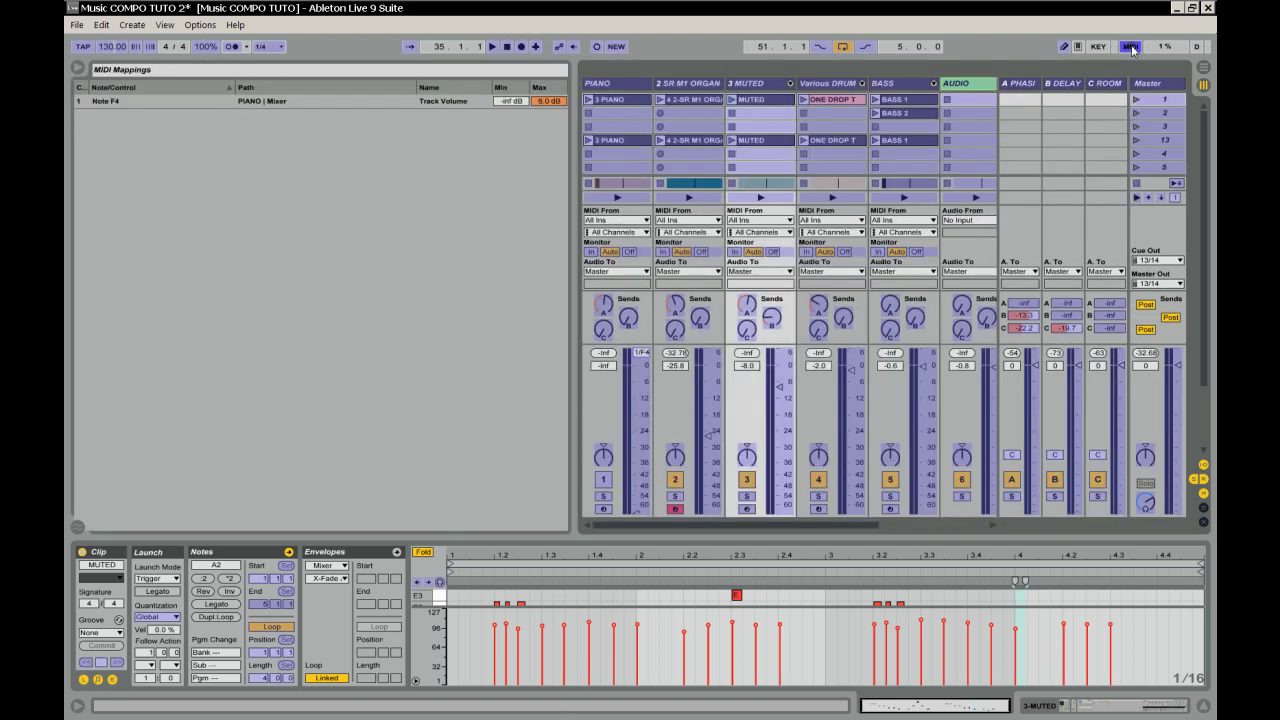
left_click(552, 102)
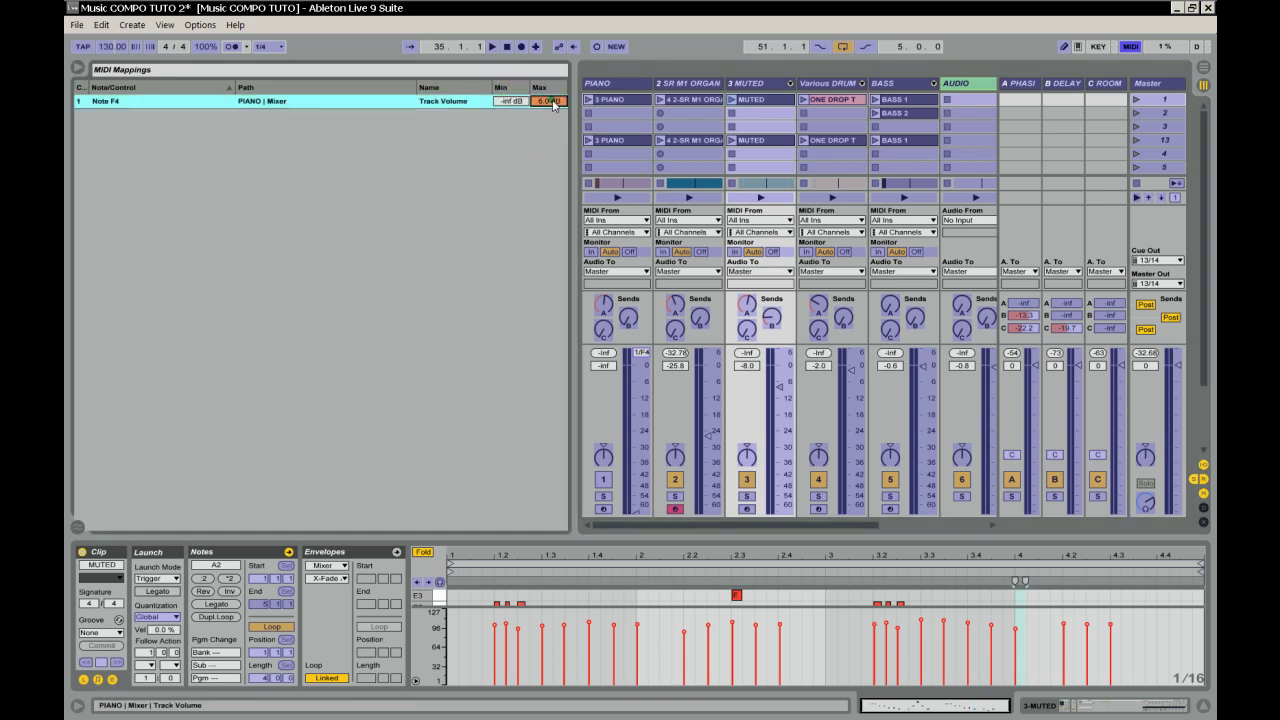
key("BackSpace")
type("-3")
key("Return")
left_click(1131, 46)
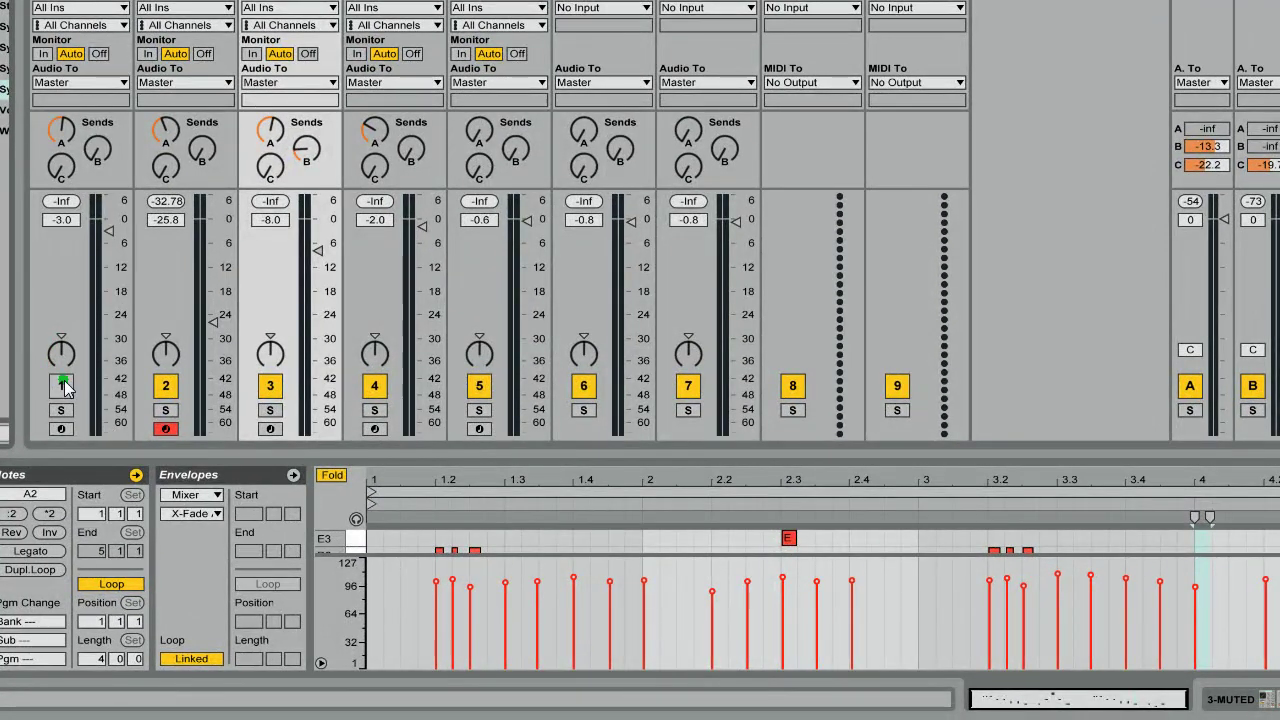
left_click(61, 385)
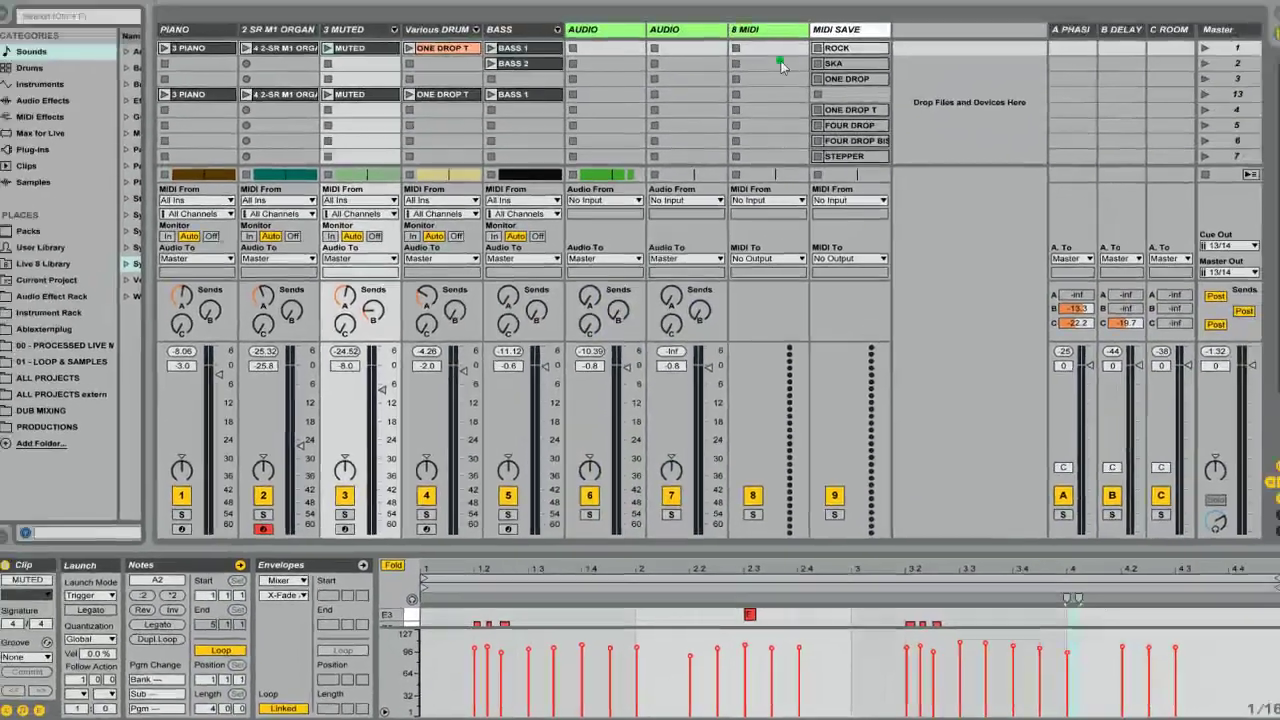
Assign the computer key q to the PIANO track's activator and capital Q to the 2-SR M1 ORGAN track's activator.
key("ctrl+k")
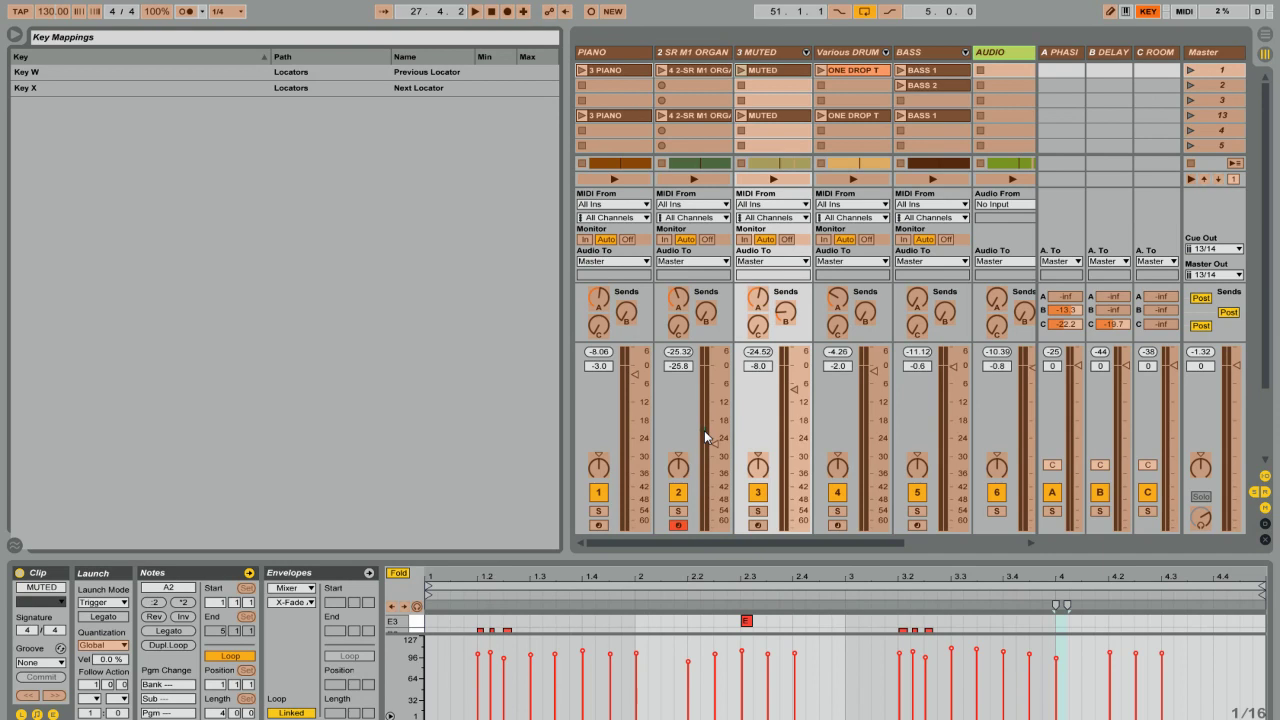
left_click(604, 497)
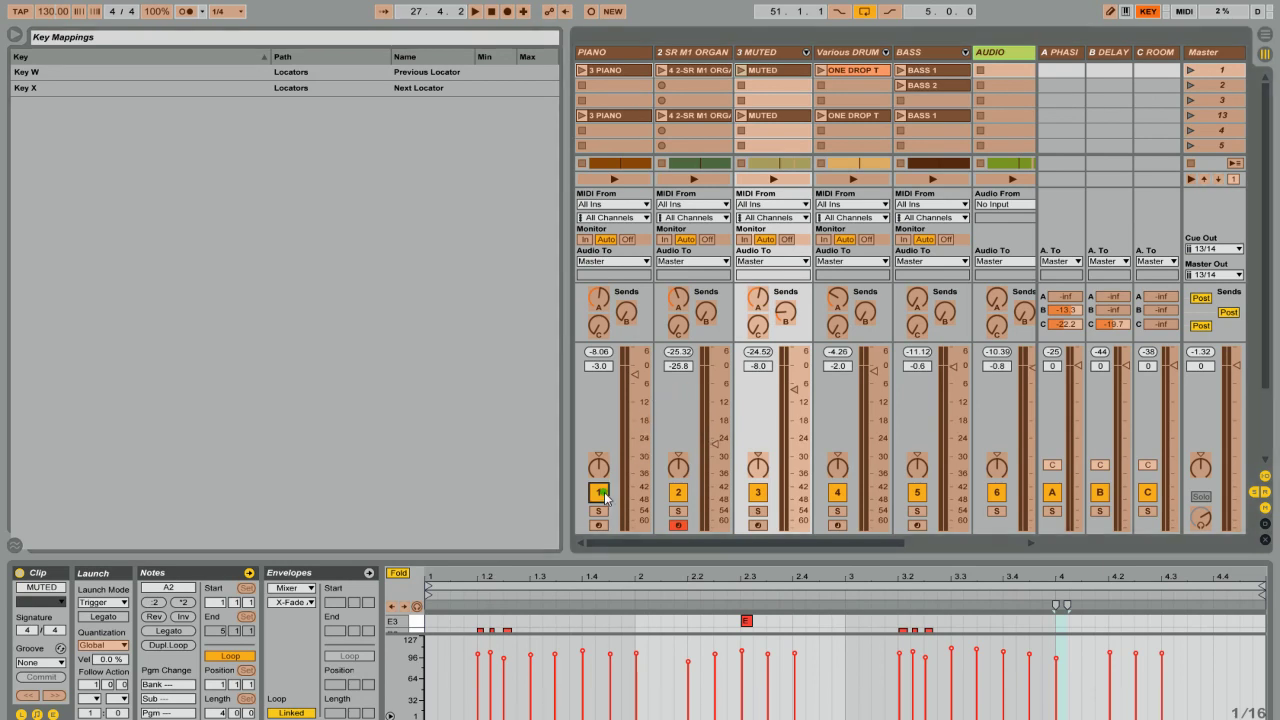
key("q")
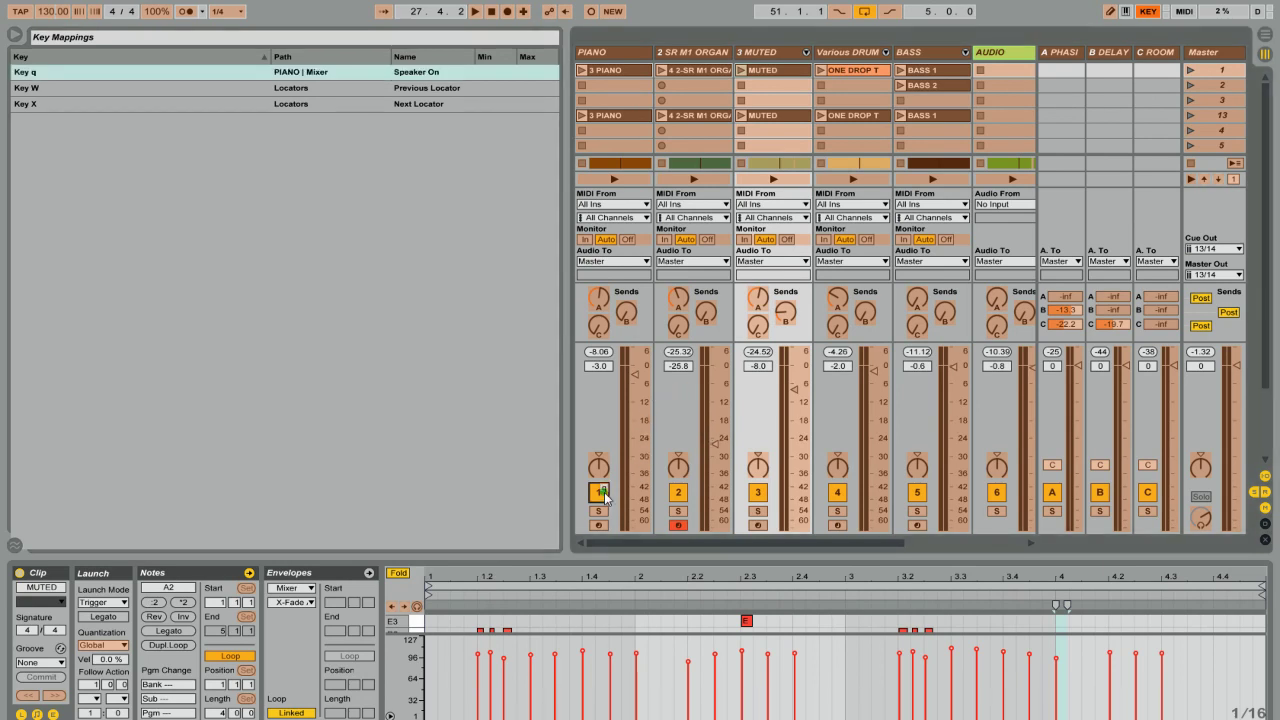
left_click(678, 493)
key("shift+q")
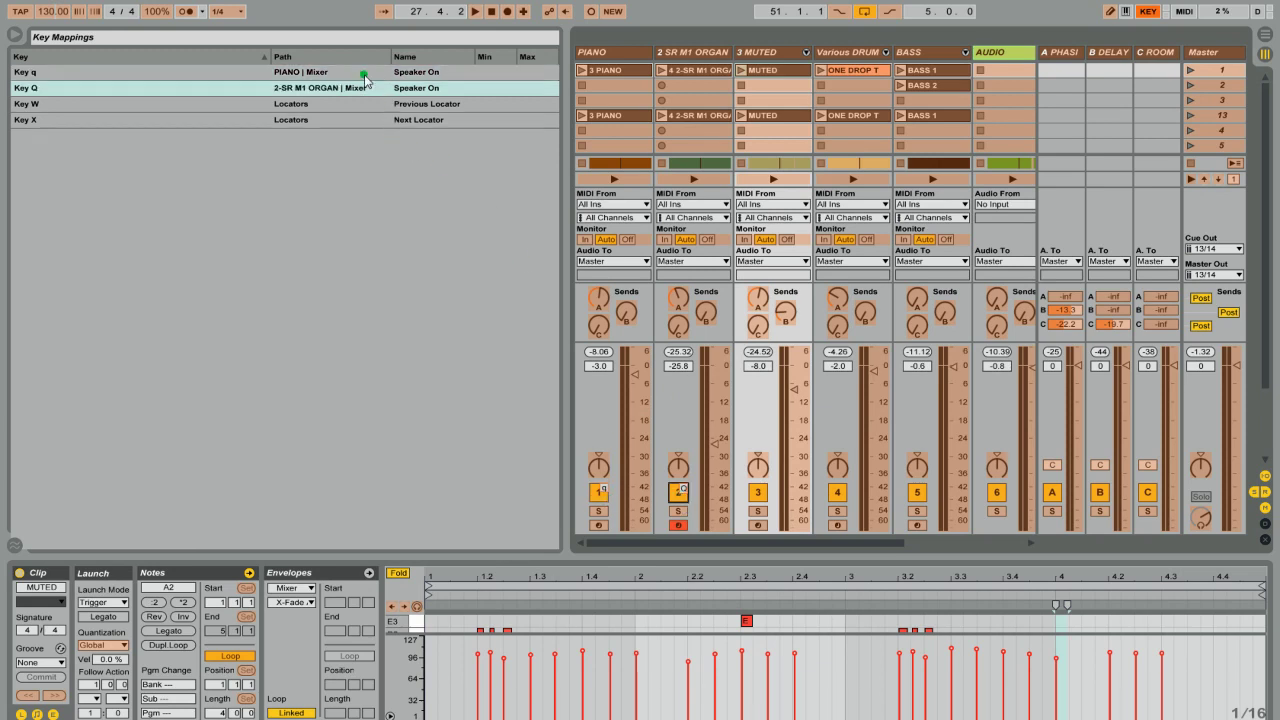
Delete the capital Q mapping of the 2-SR M1 ORGAN track and leave key mapping mode.
left_click(290, 88)
key("Delete")
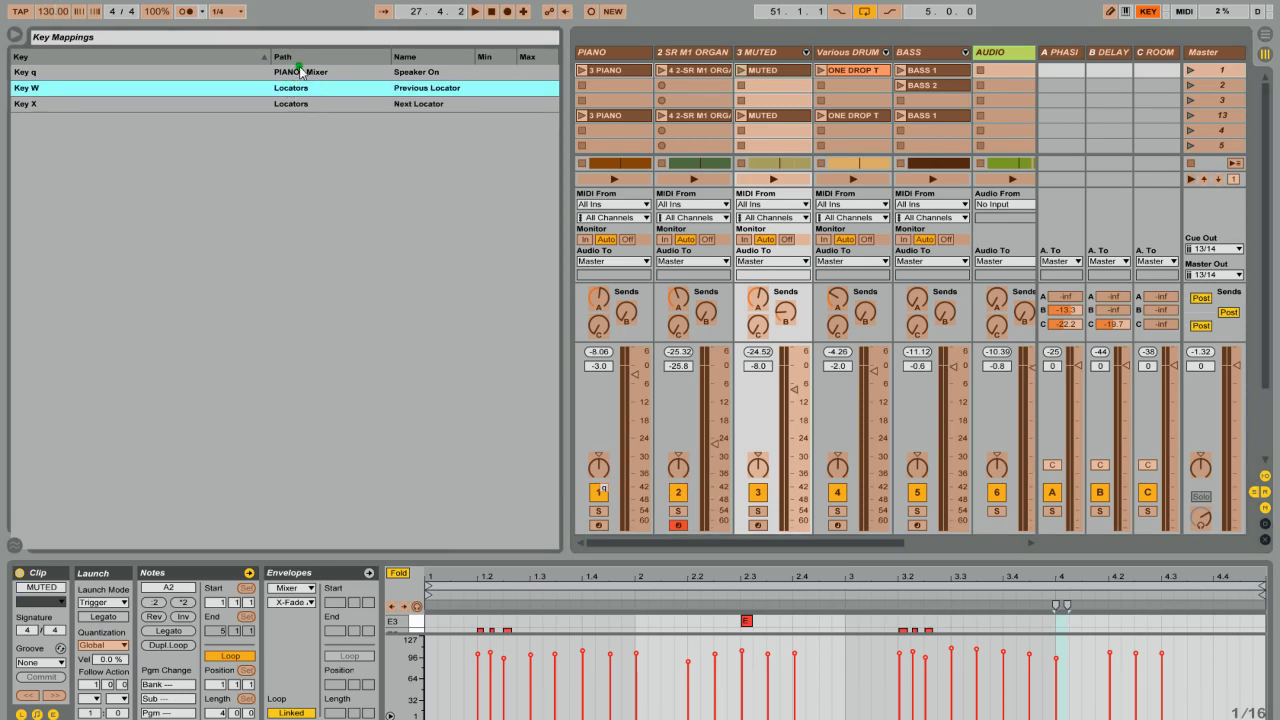
left_click(300, 72)
key("ctrl+k")
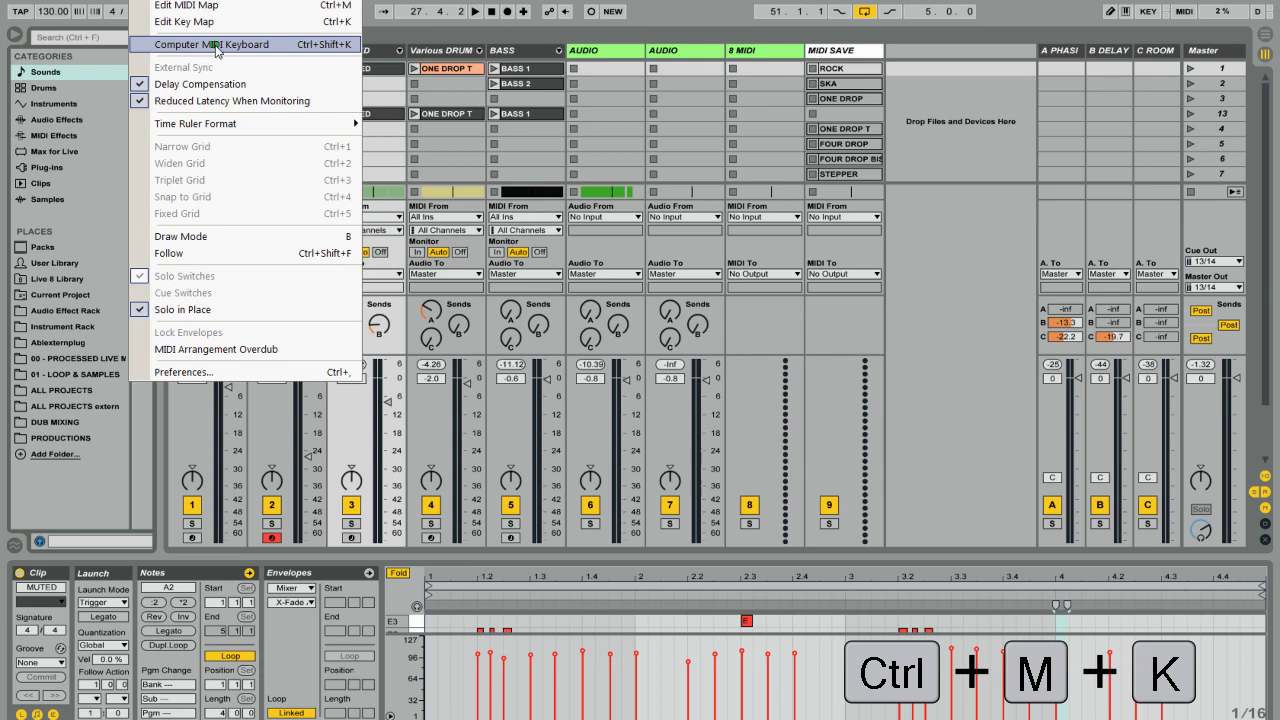
Enable the Computer MIDI Keyboard, select the Various DRUMS track and raise the 2-SR M1 ORGAN track's volume.
left_click(215, 45)
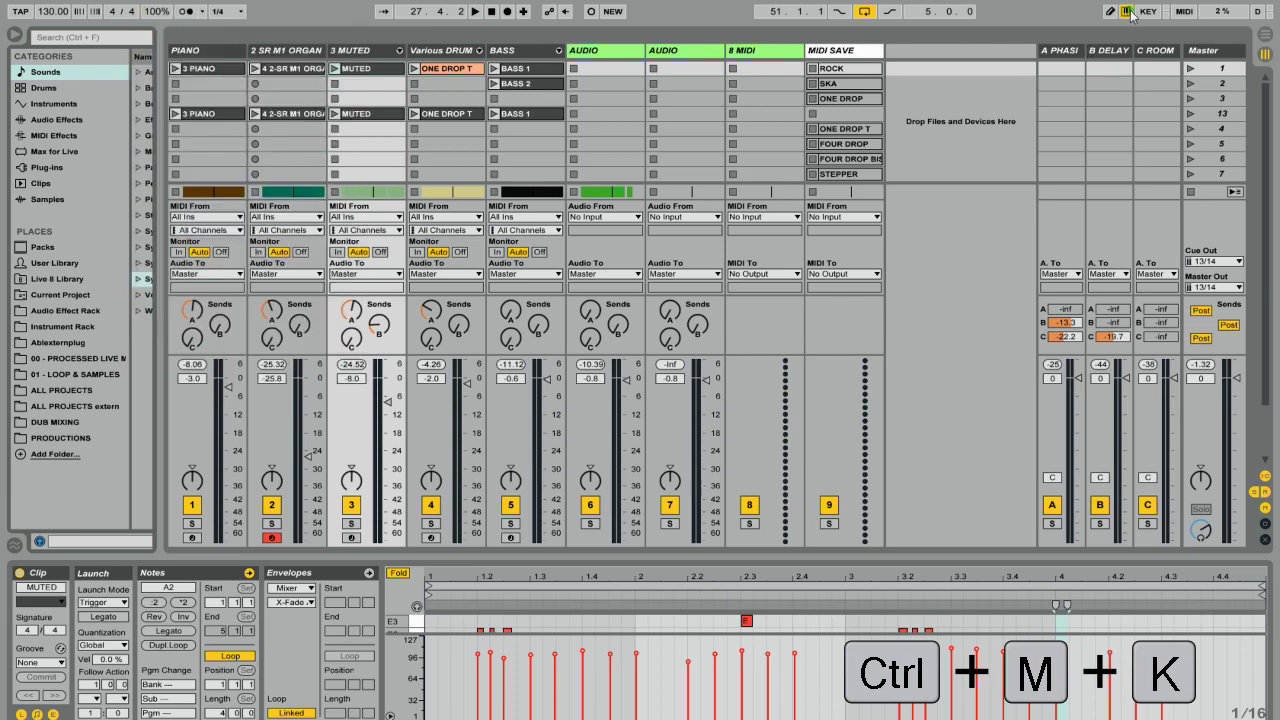
left_click(458, 51)
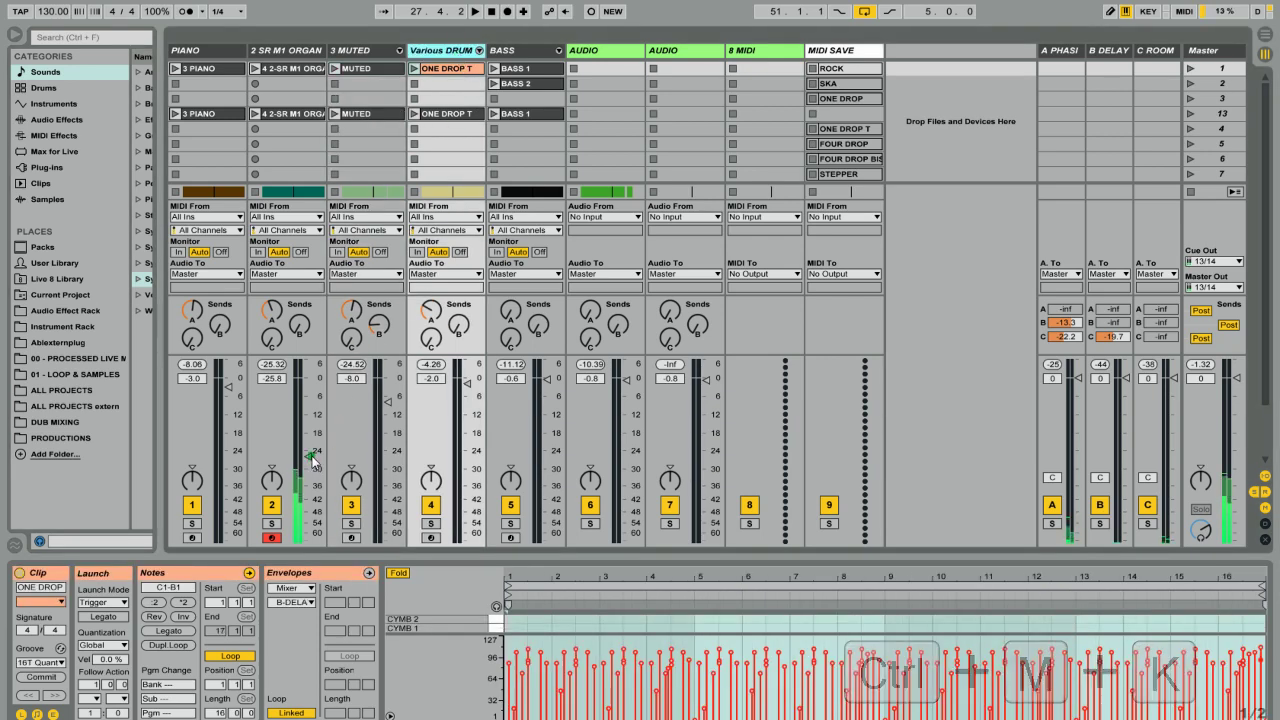
left_click_drag(310, 455, 313, 399)
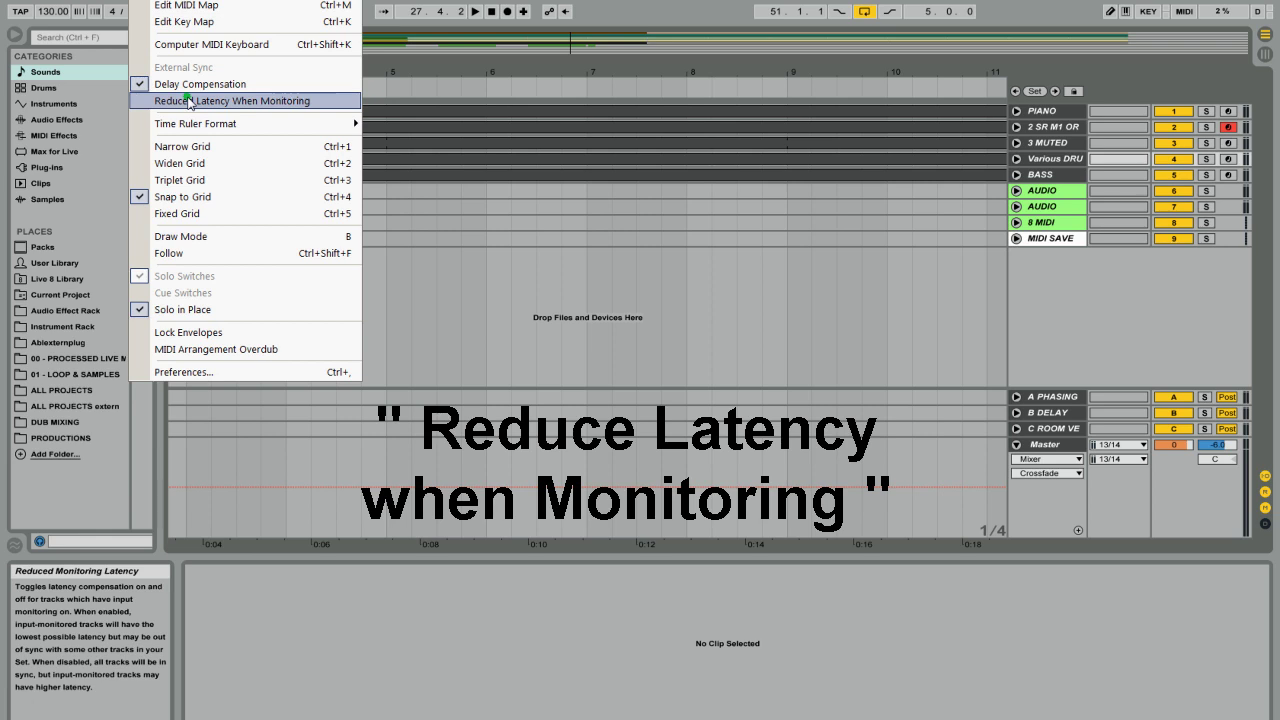
Insert a new audio track below MIDI SAVE, unfold it and set its input to Ext. In channel 1.
right_click(1043, 263)
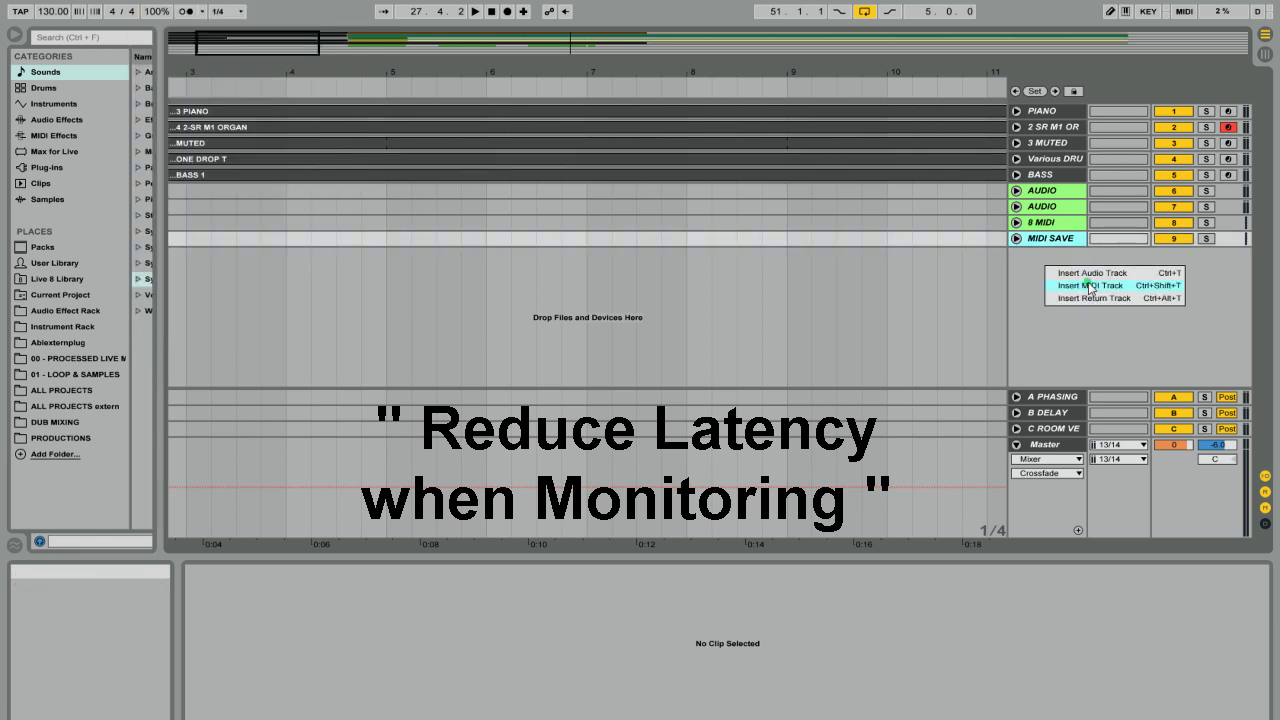
left_click(1050, 274)
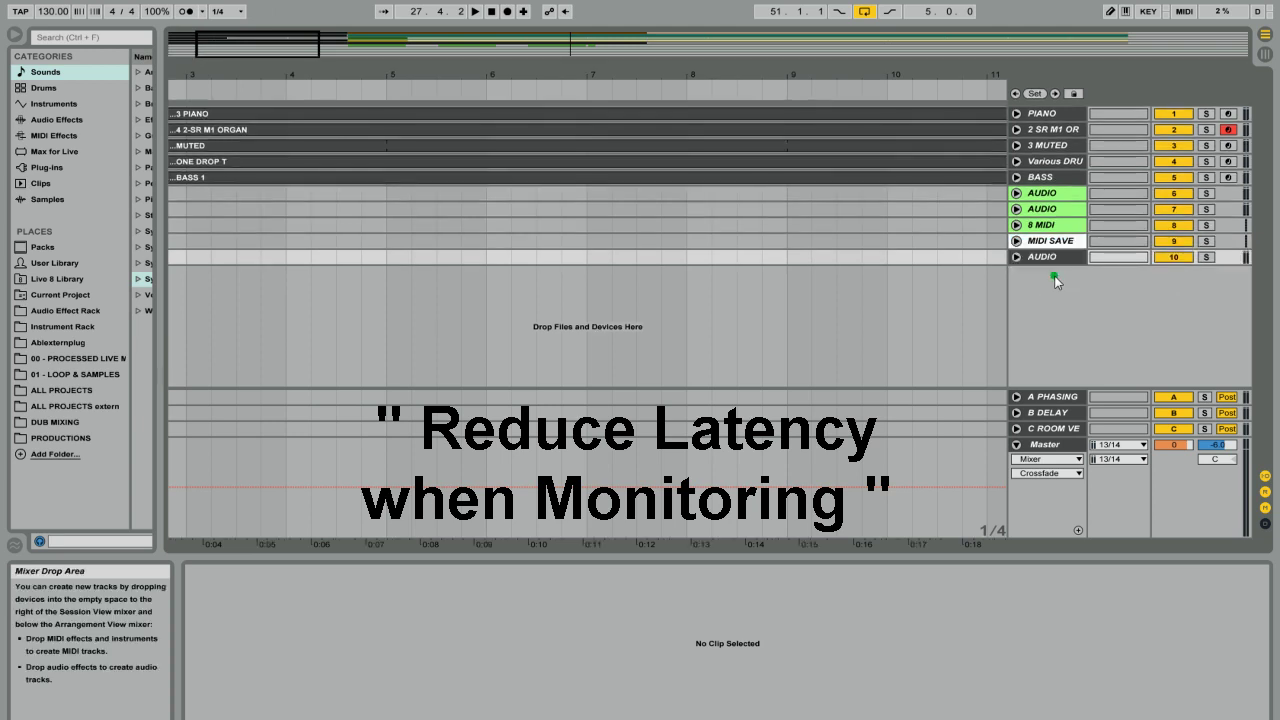
left_click(1016, 254)
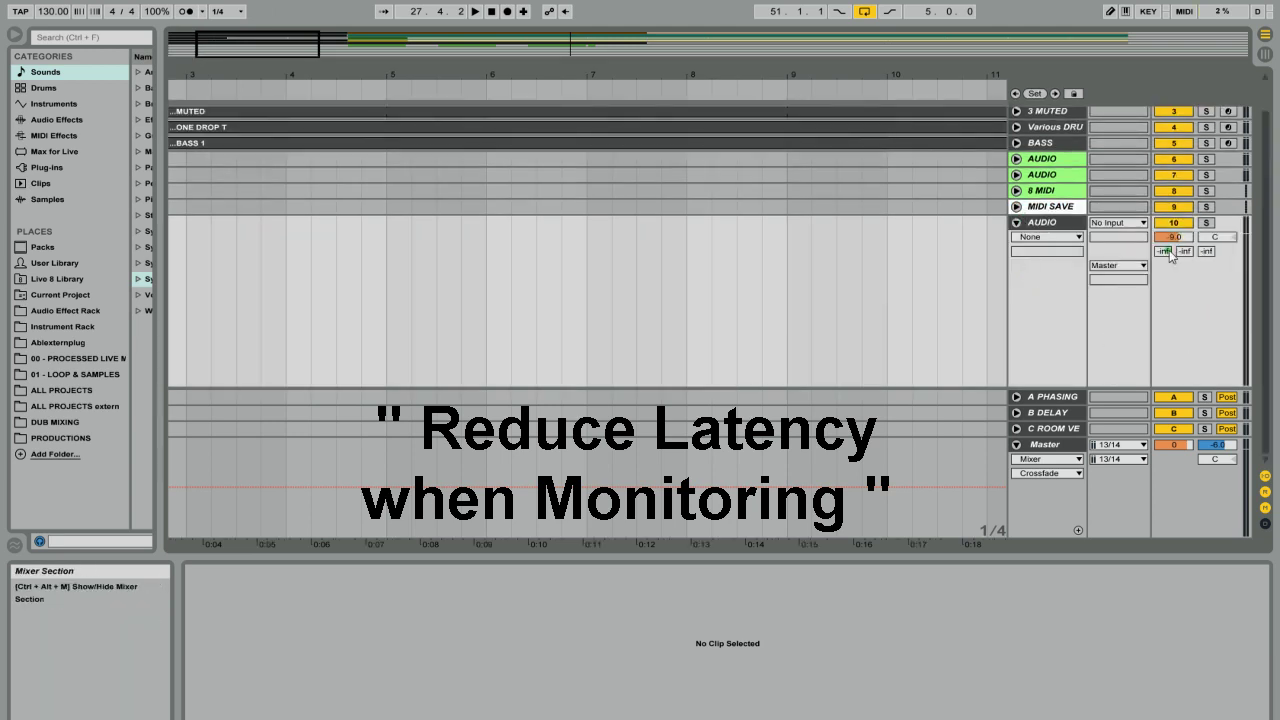
left_click(1118, 223)
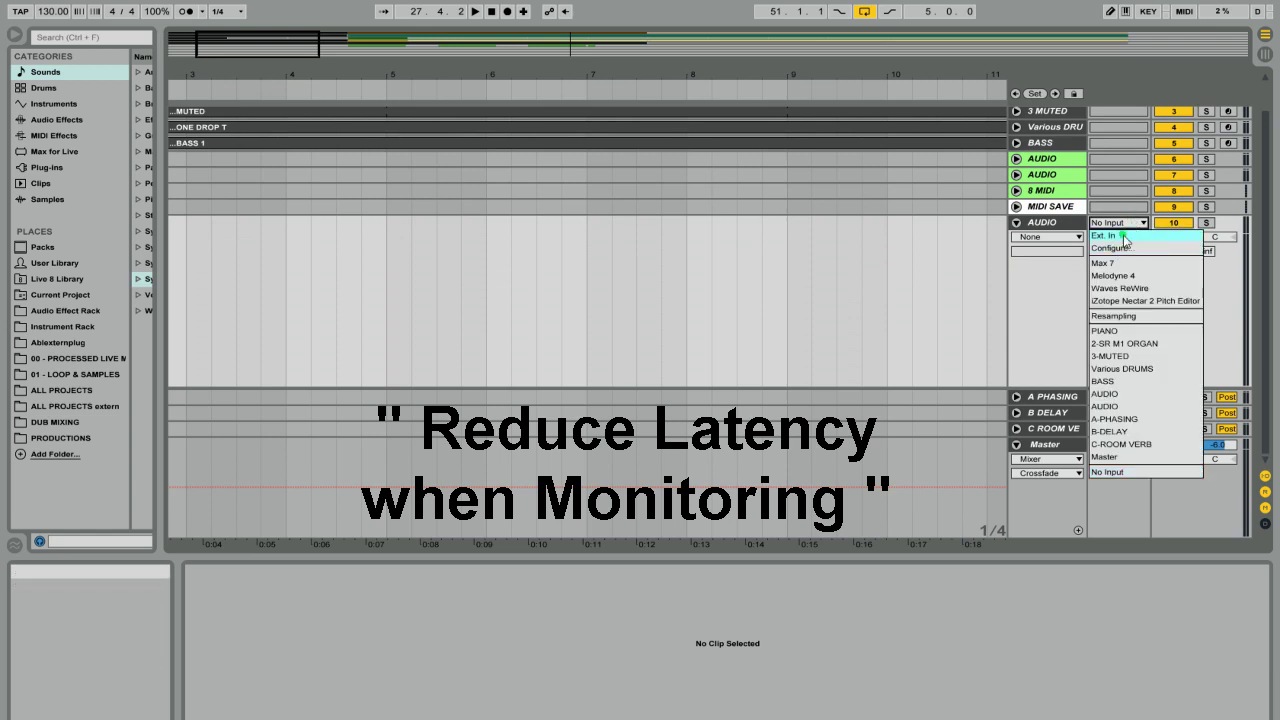
left_click(1123, 236)
left_click(1118, 237)
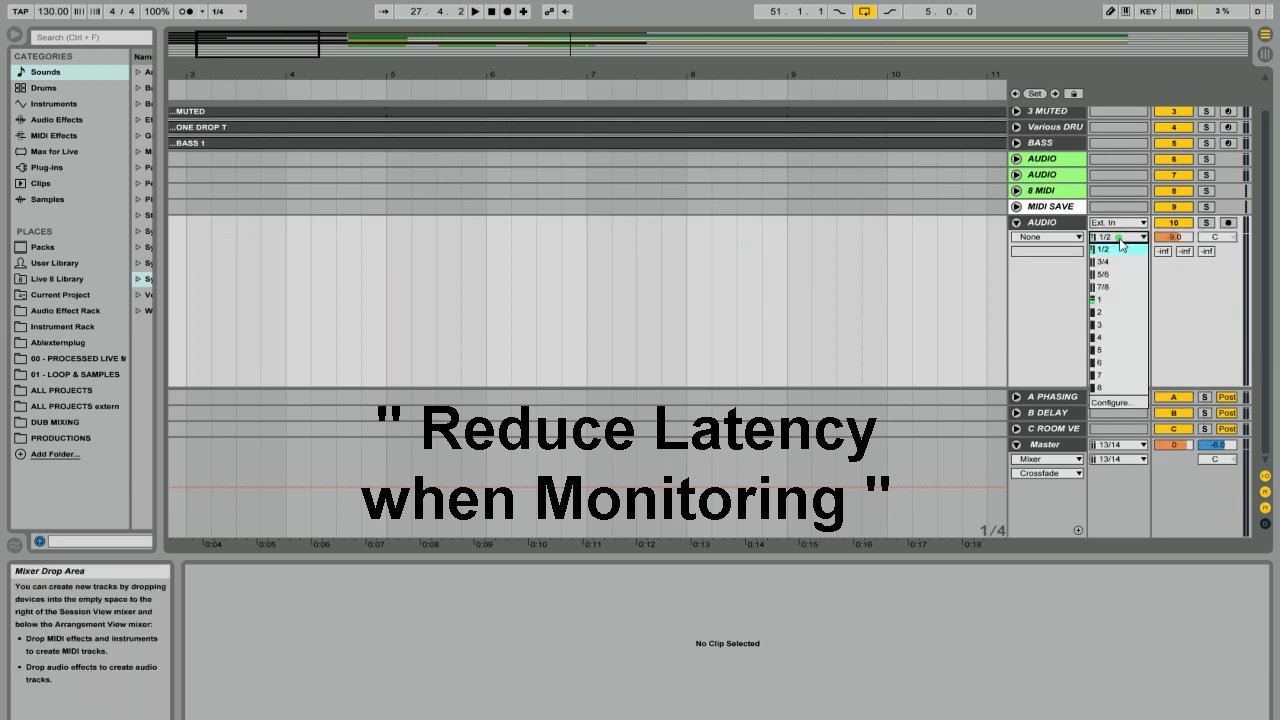
left_click(1105, 299)
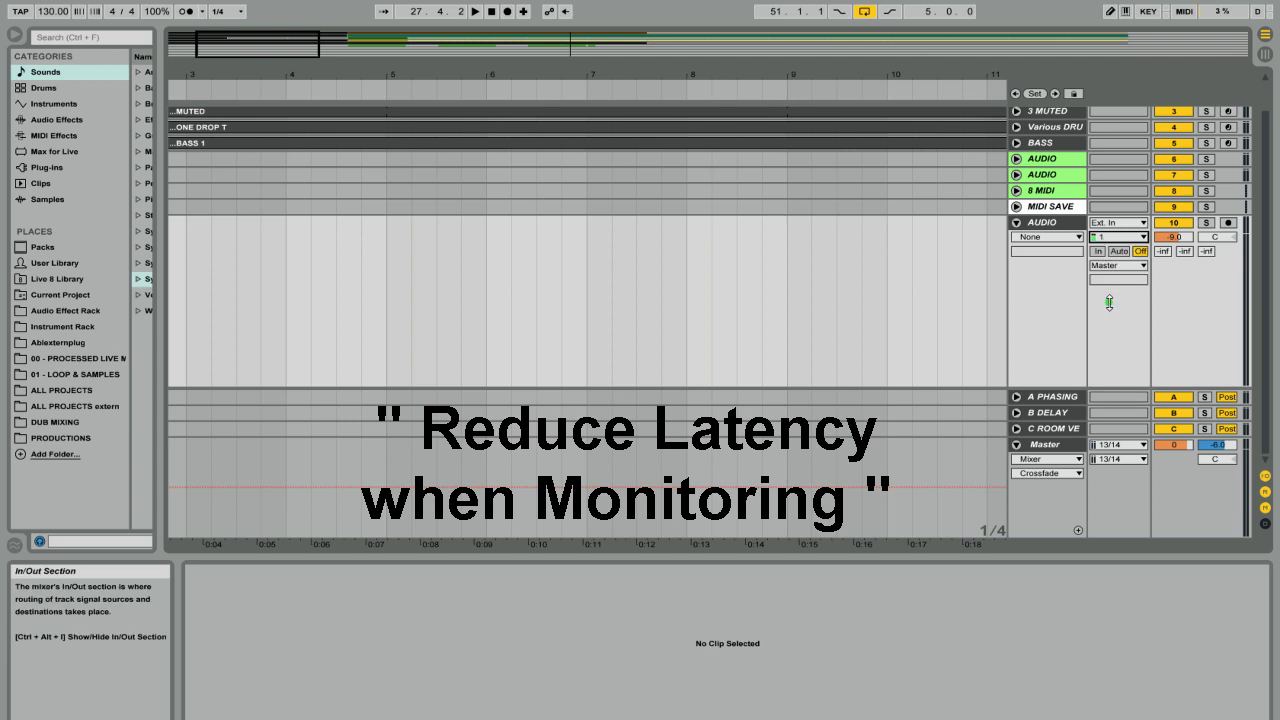
Lower the new audio track's volume to -41.0, arm it for recording and set its monitoring to Auto.
left_click_drag(1185, 238, 1190, 262)
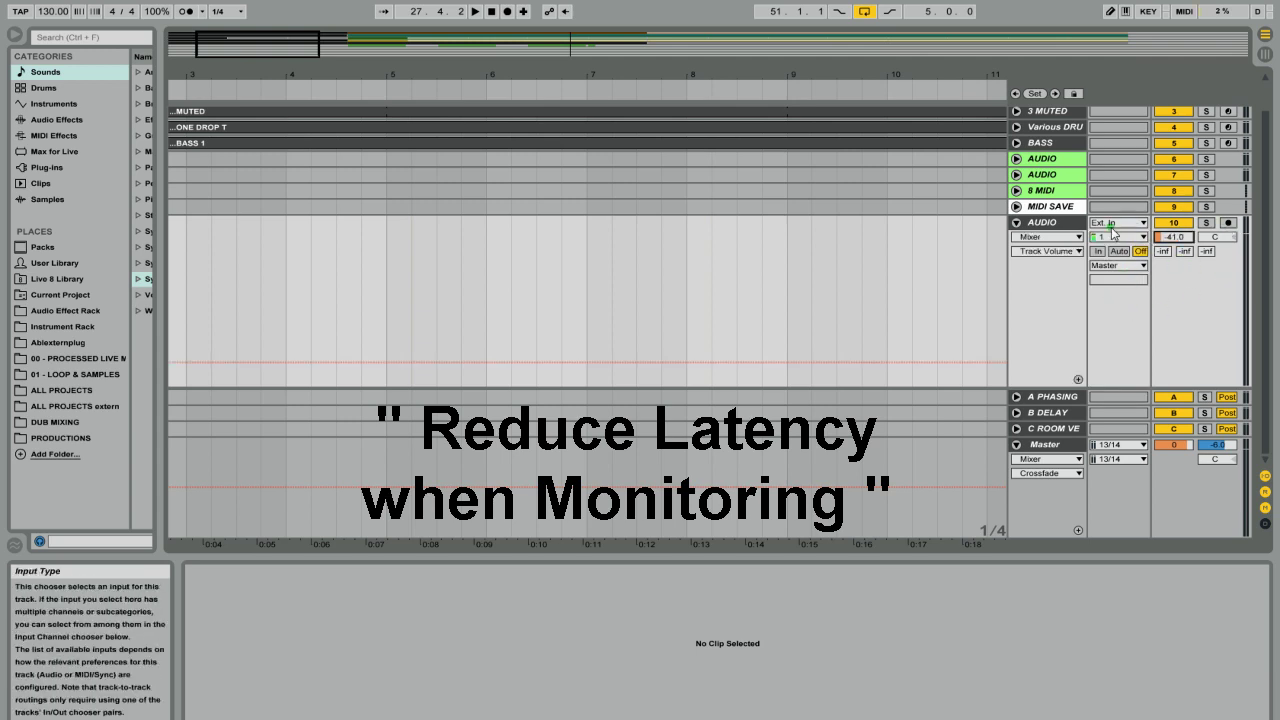
left_click(1228, 223)
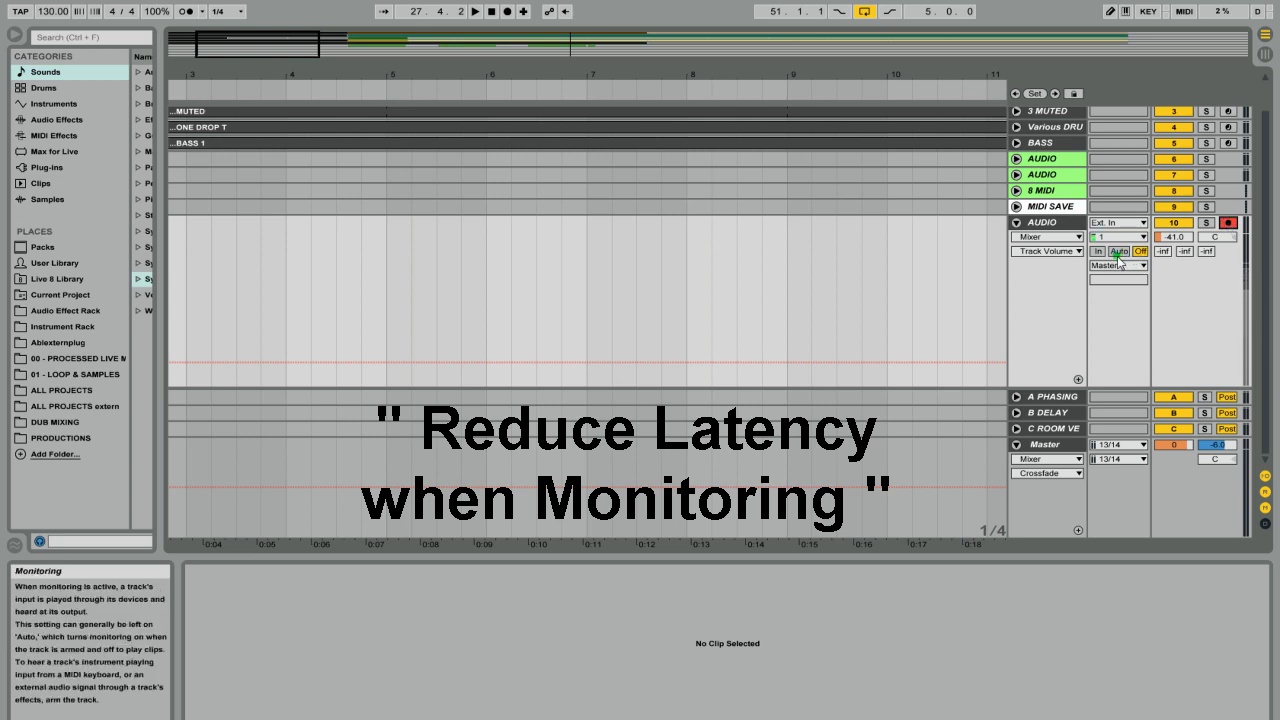
left_click(1123, 253)
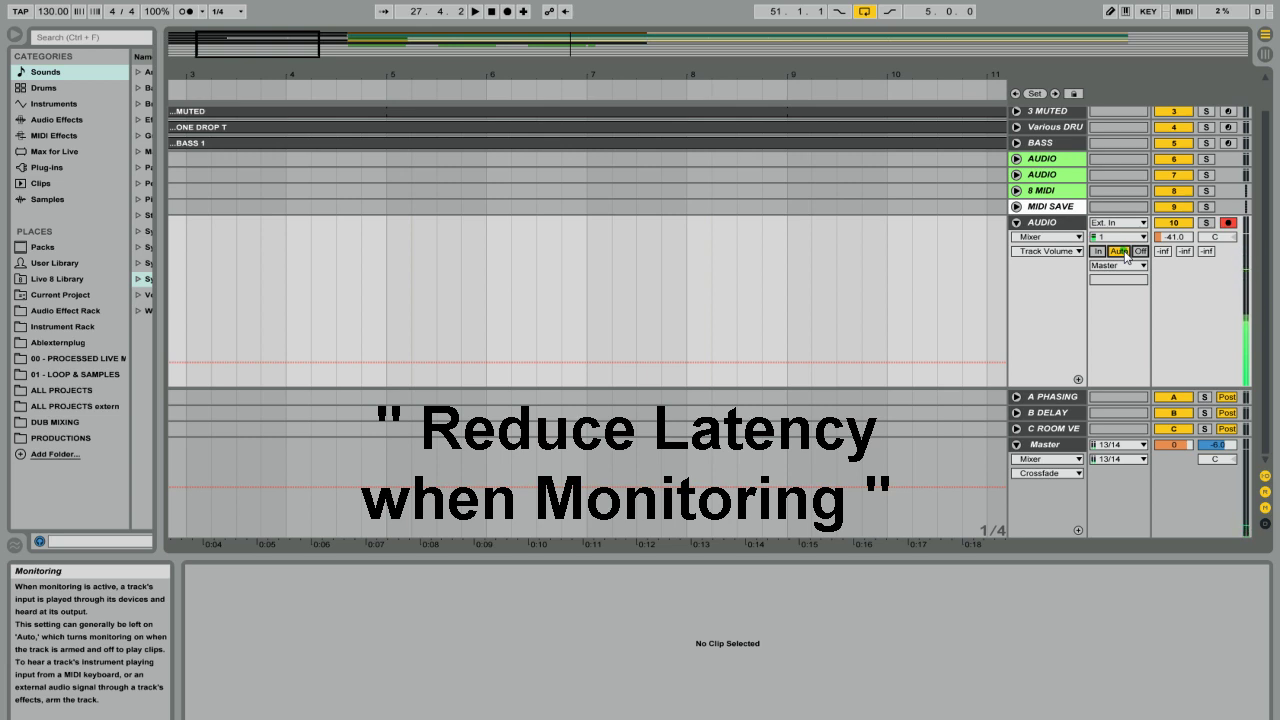
left_click(108, 3)
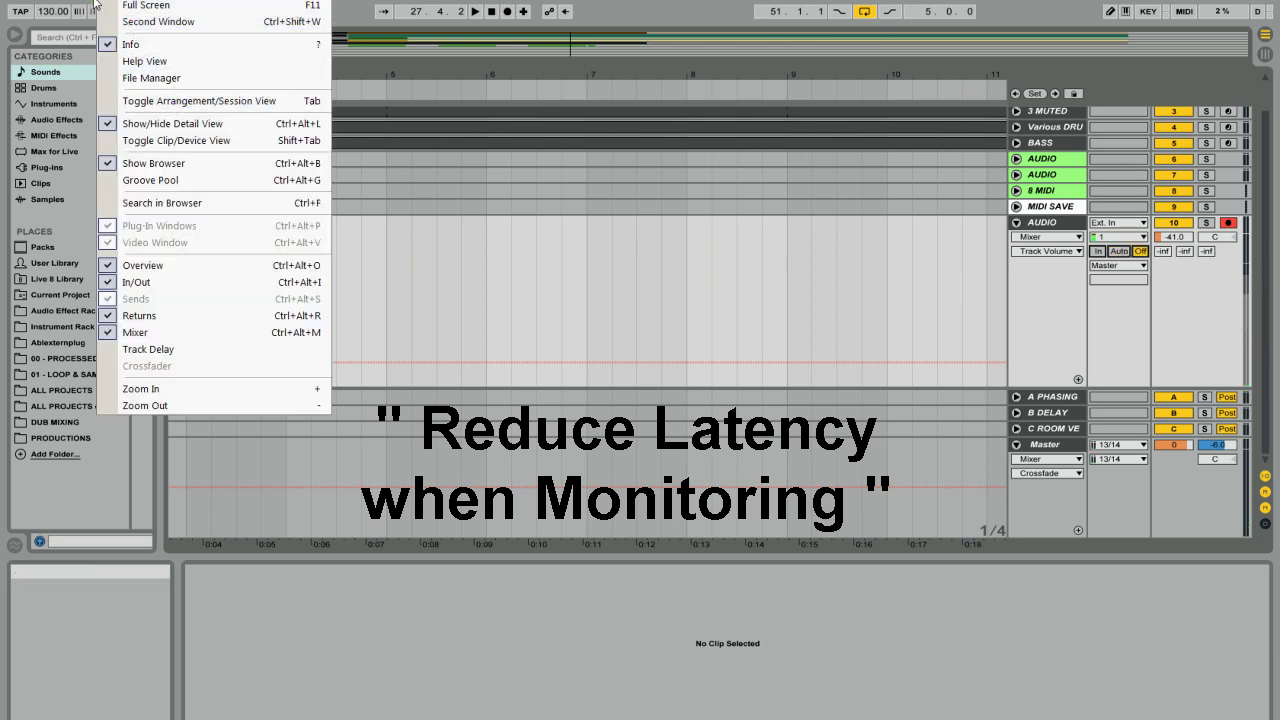
mouse_move(152, 3)
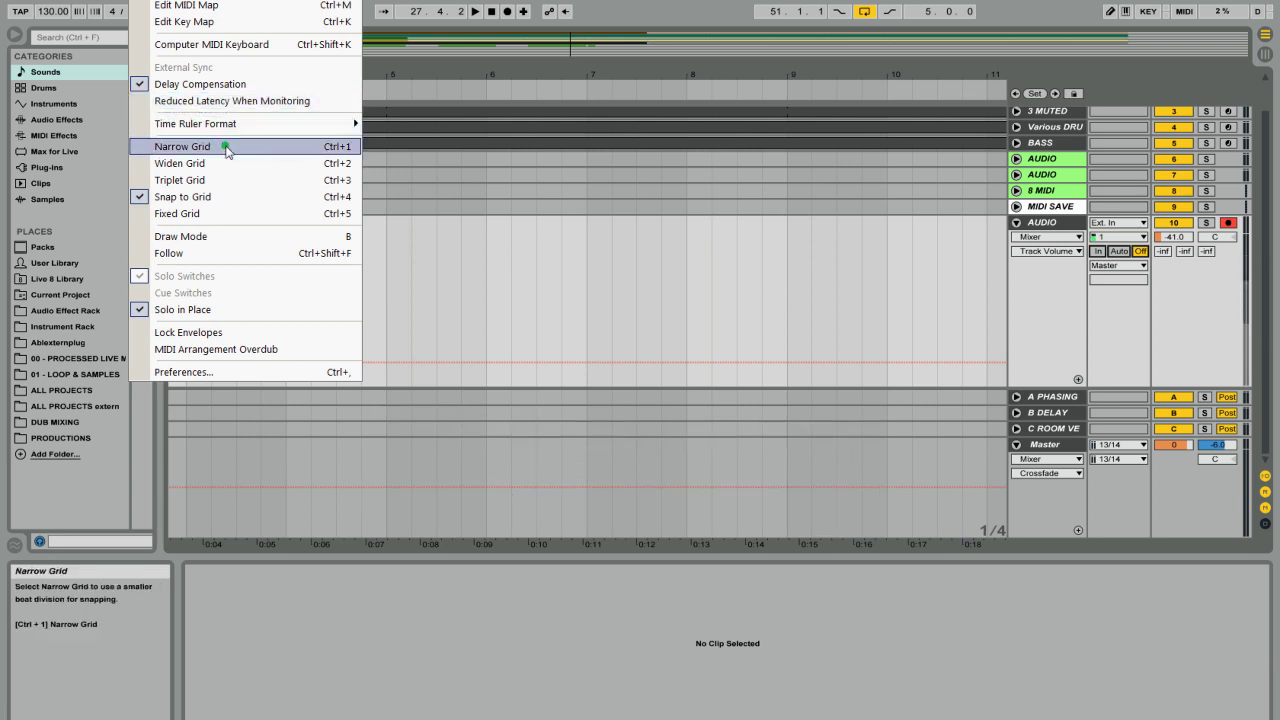
mouse_move(229, 128)
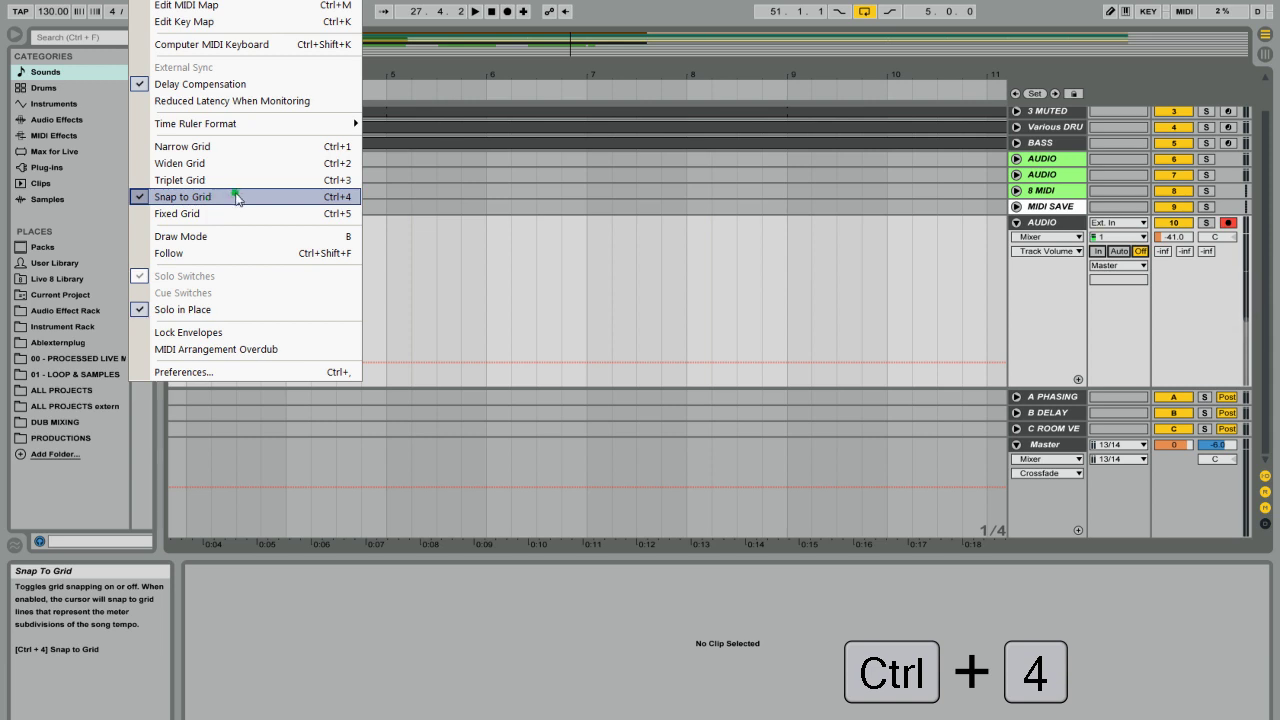
left_click(690, 250)
Move the second Mouette cri d'une clip on audio track 6 to bar 19 with grid snapping on.
left_click_drag(300, 75, 236, 103)
left_click_drag(355, 75, 420, 130)
left_click(528, 162)
left_click_drag(530, 166, 621, 164)
left_click_drag(599, 161, 567, 155)
key("minus")
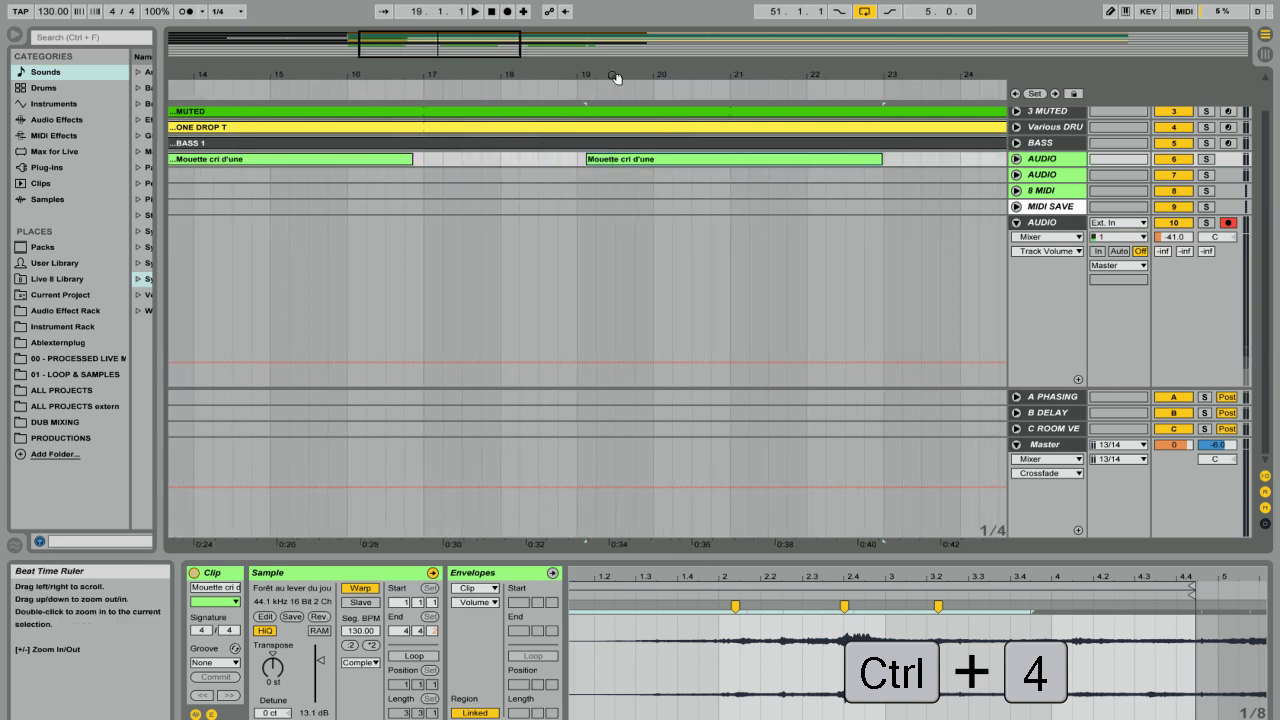
mouse_move(655, 161)
left_mouse_down()
mouse_move(577, 165)
mouse_move(645, 157)
left_mouse_up()
Turn Snap to Grid off, move the second Mouette cri d'une clip freely to about 18.1.3, and turn snapping back on.
left_click(130, 1)
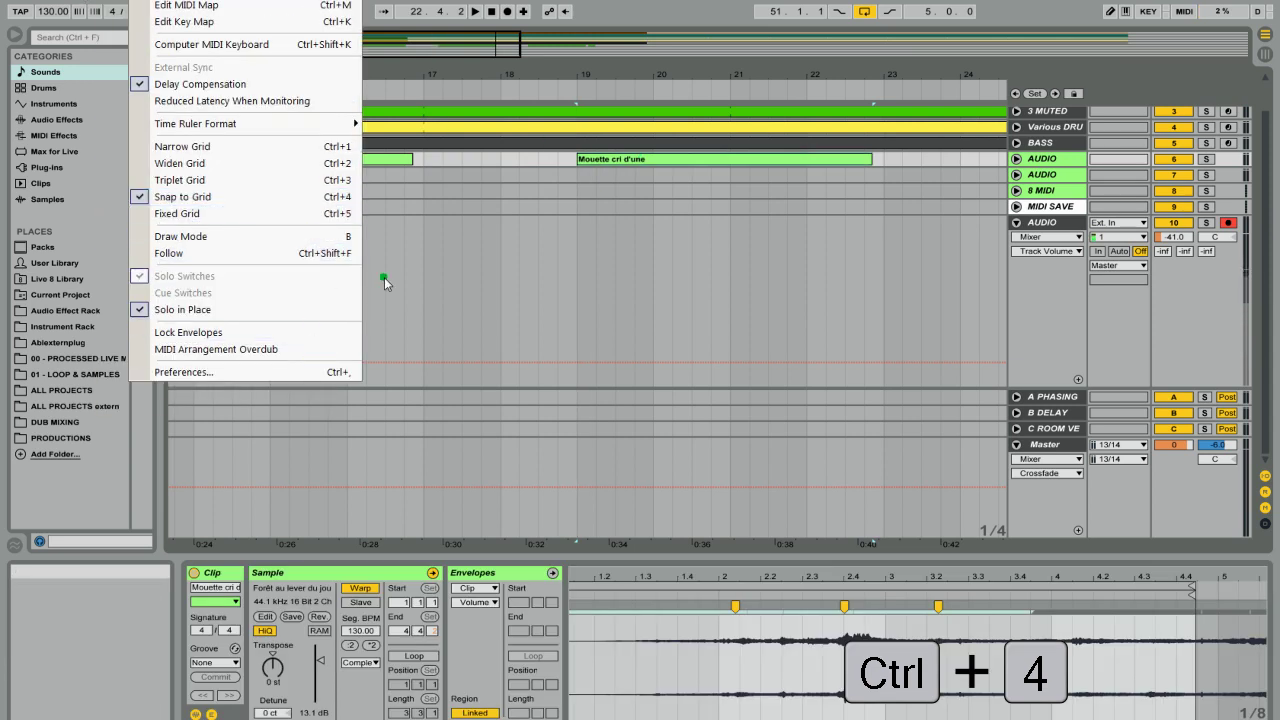
left_click(456, 250)
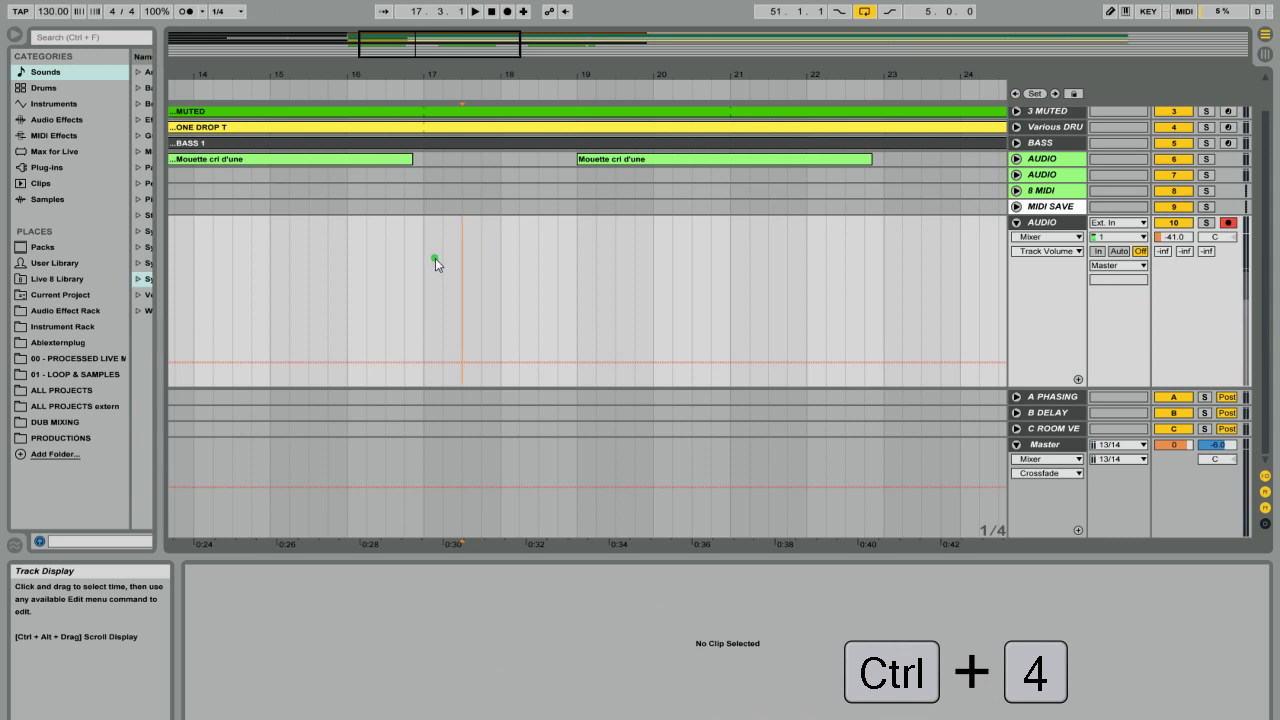
key("ctrl+4")
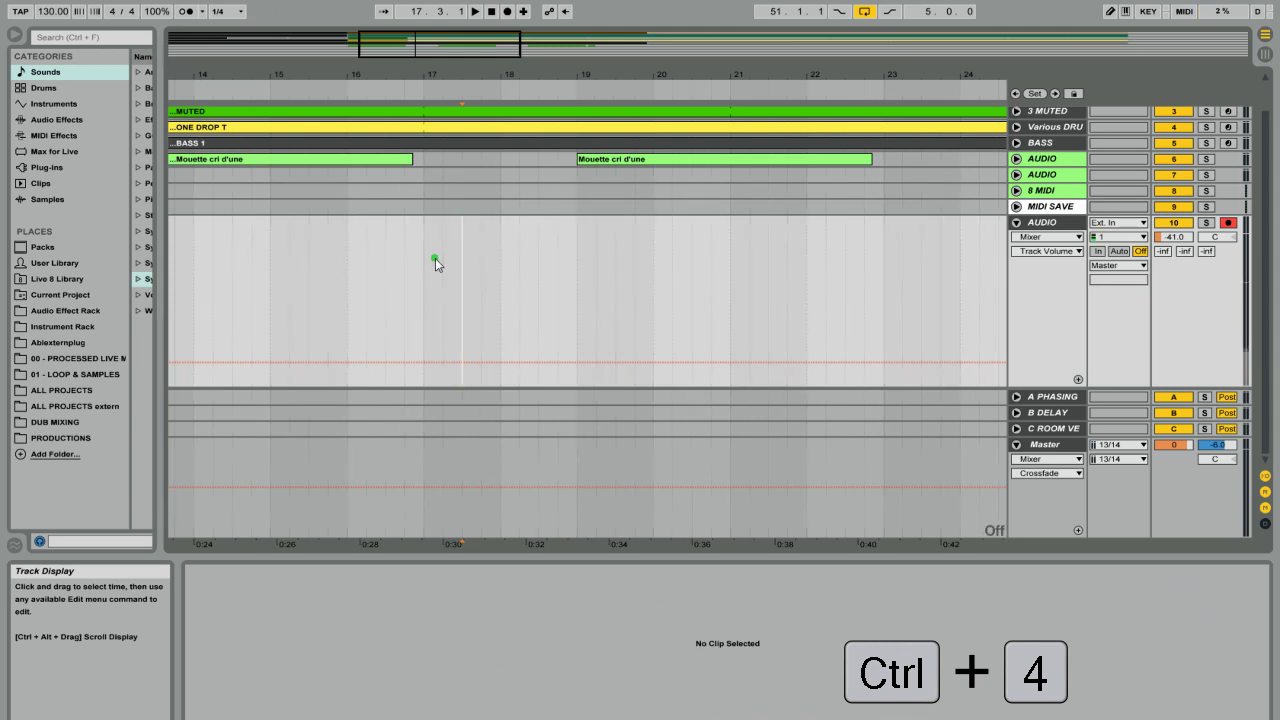
left_click_drag(650, 160, 612, 158)
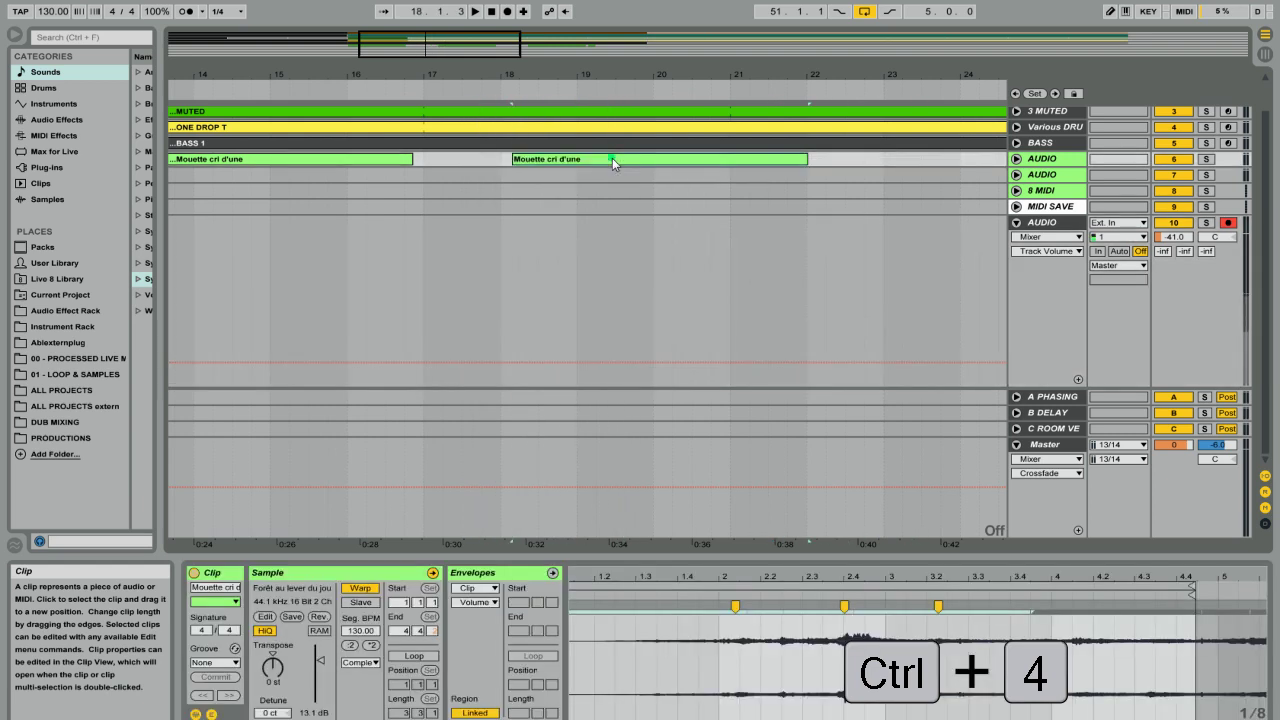
key("ctrl+4")
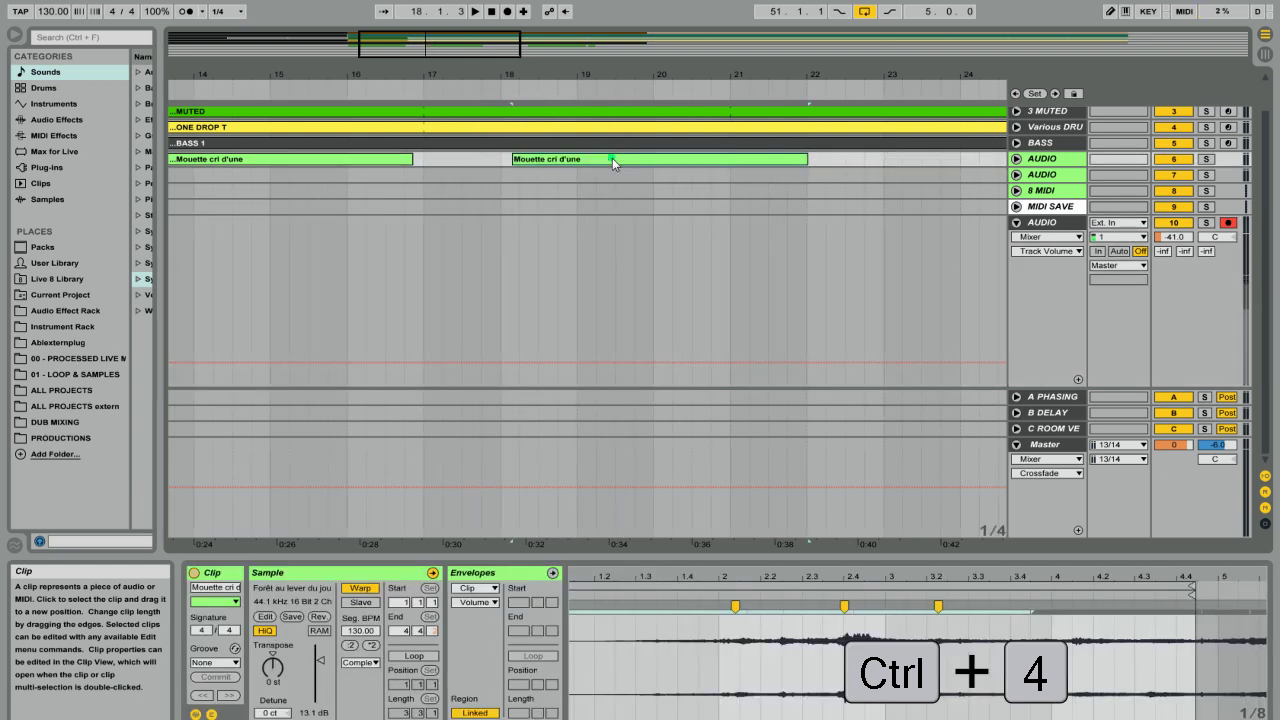
Move the second Mouette cri d'une clip to 17.4.1 on the grid and enable the Triplet Grid.
left_click_drag(612, 158, 489, 168)
key("ctrl+4")
scroll(489, 170, "up", 3)
Turn on the Fixed Grid at 1/2 triplet spacing and compare it at different arrangement zoom levels.
key("ctrl+5")
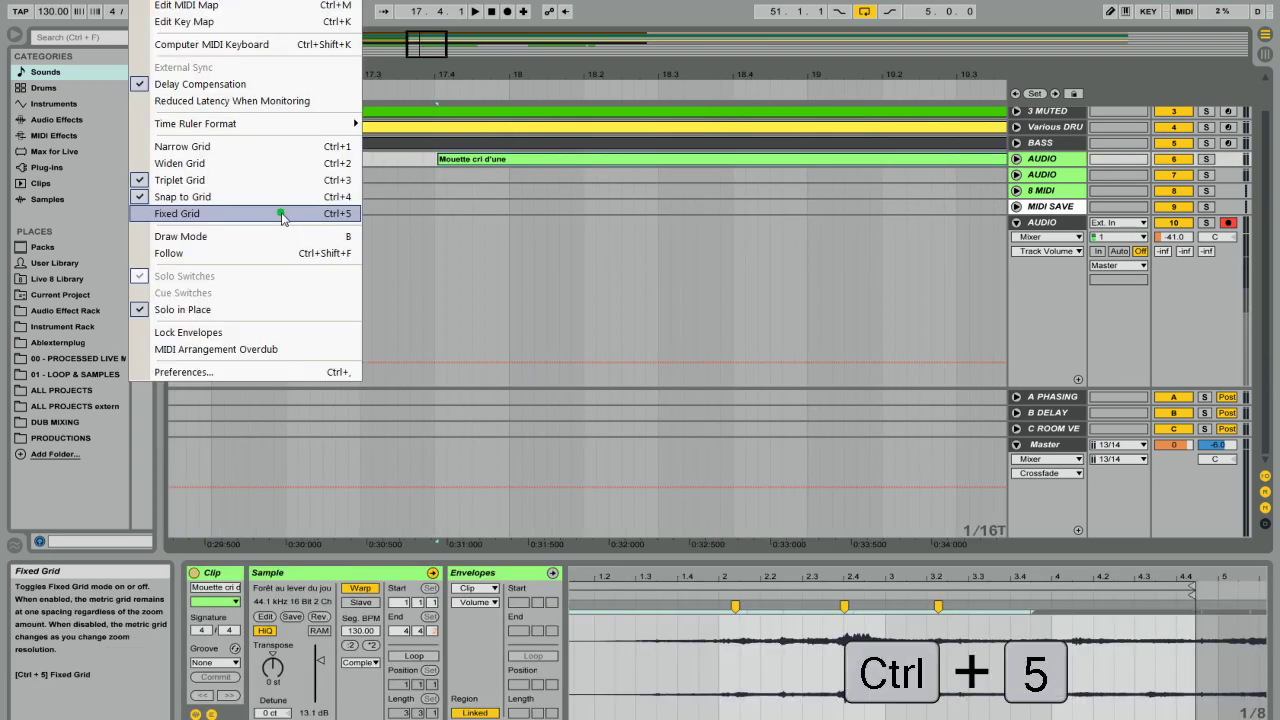
left_click(406, 170)
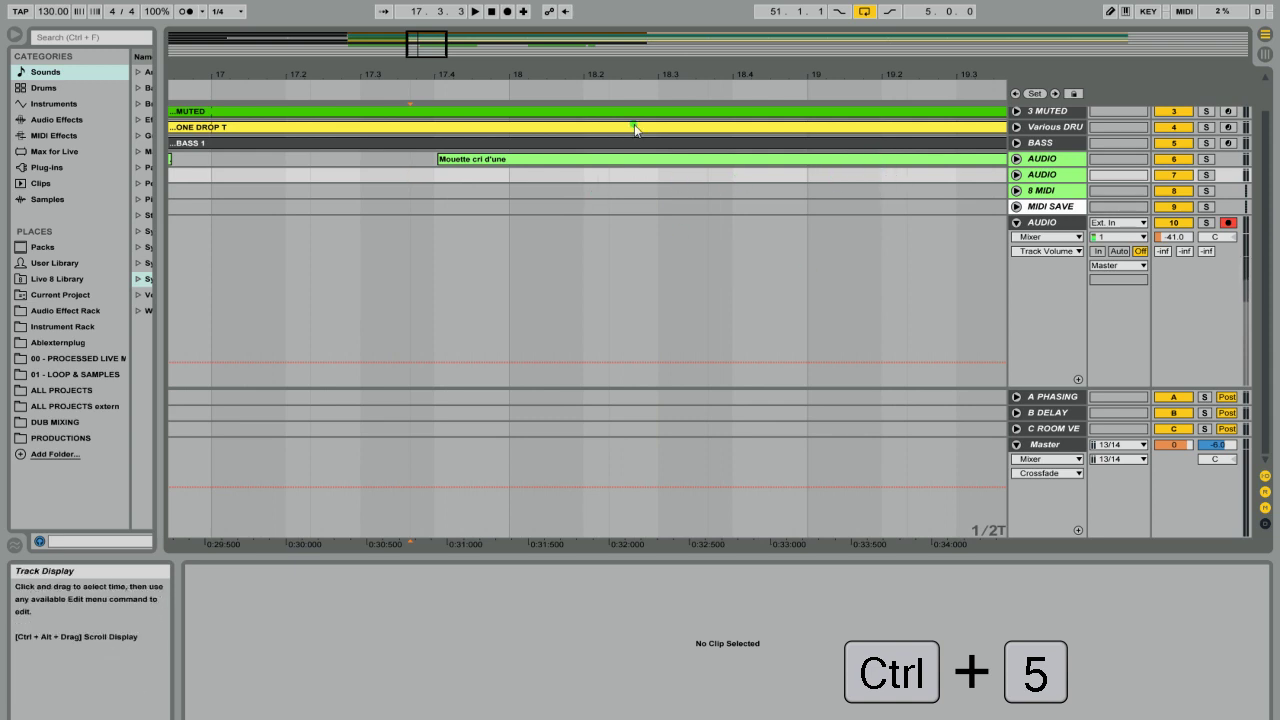
mouse_move(578, 77)
left_mouse_down()
mouse_move(578, 88)
mouse_move(578, 60)
mouse_move(575, 76)
left_mouse_up()
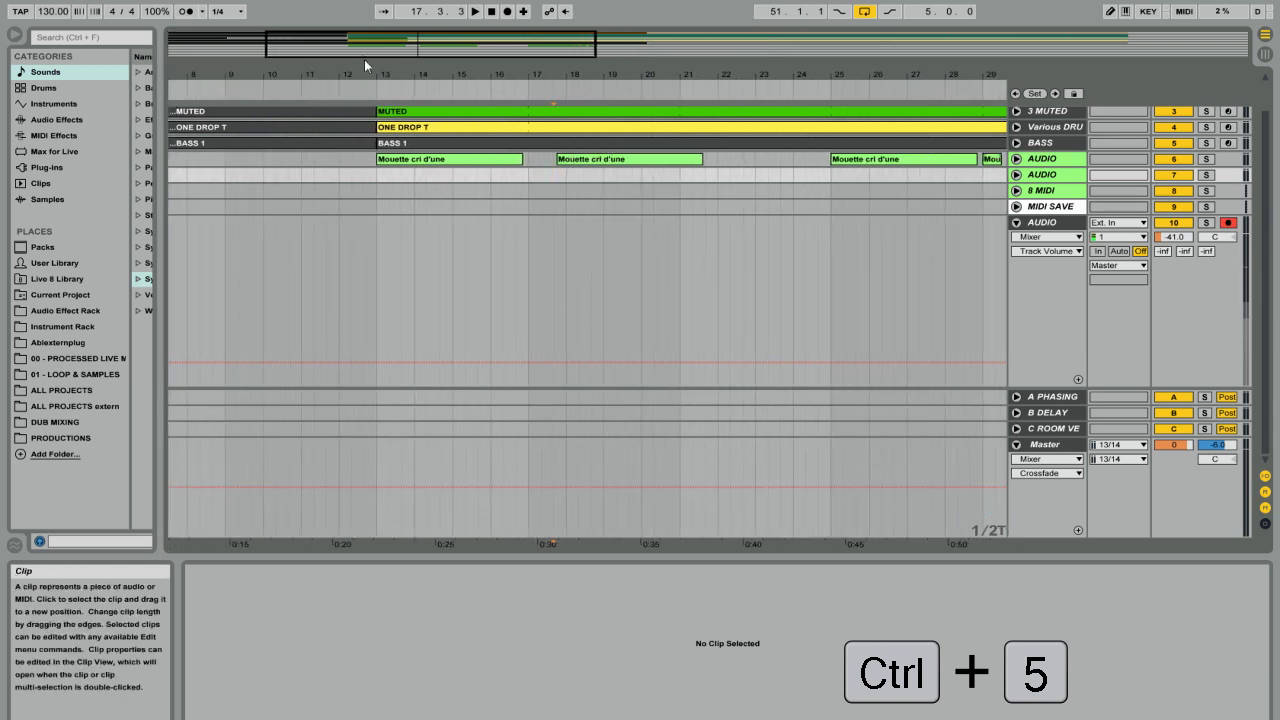
left_click_drag(380, 75, 442, 140)
left_click_drag(578, 74, 554, 97)
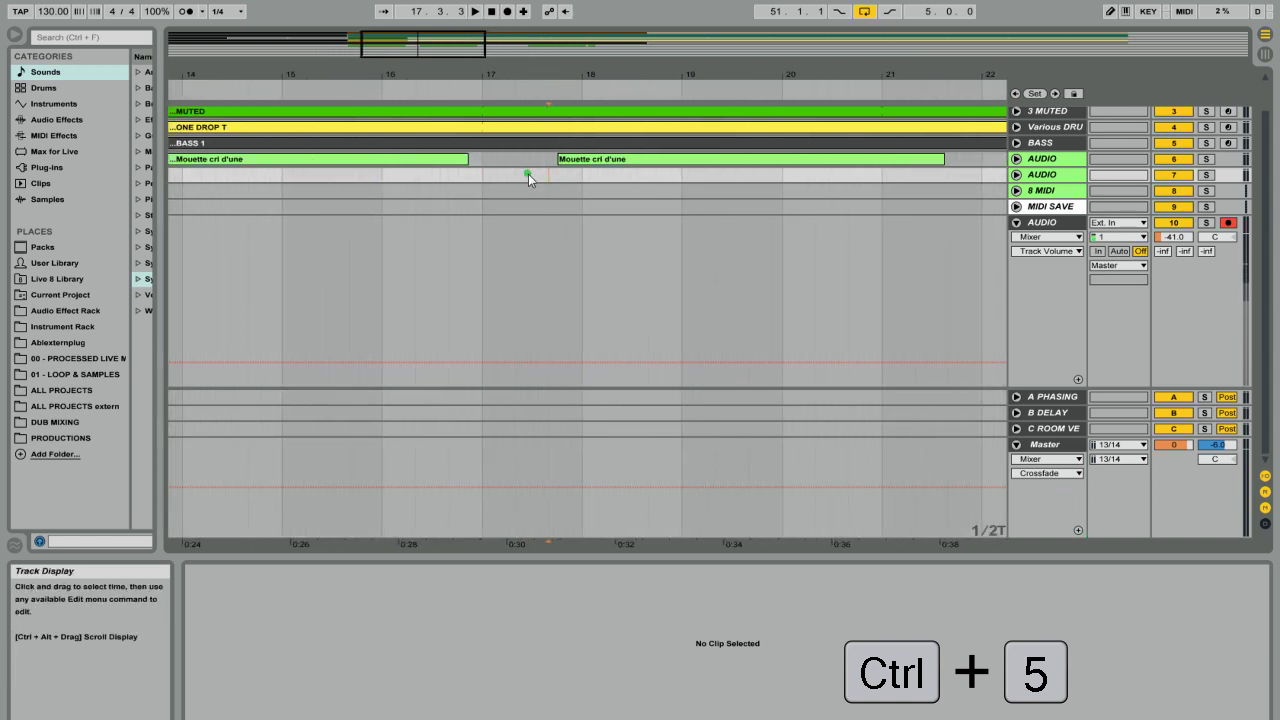
Switch the arrangement to the adaptive Narrowest grid and from there to the fixed 4 Bars grid.
right_click(528, 174)
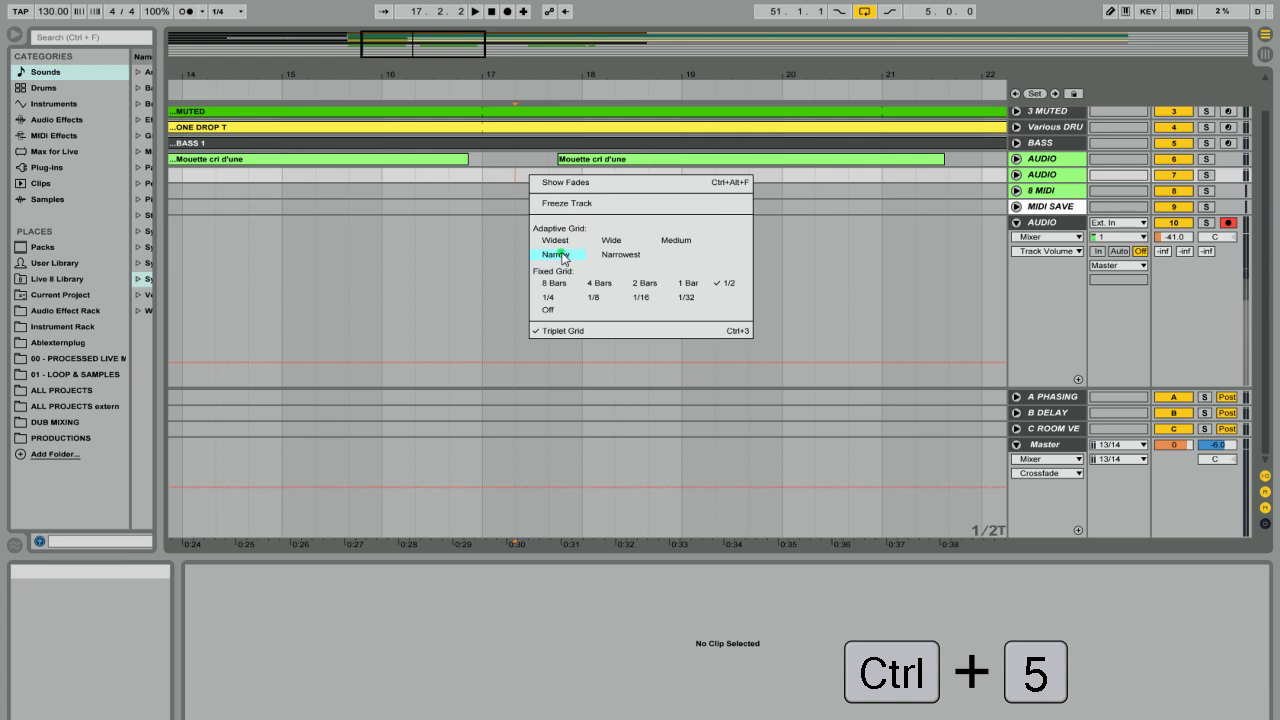
left_click(633, 254)
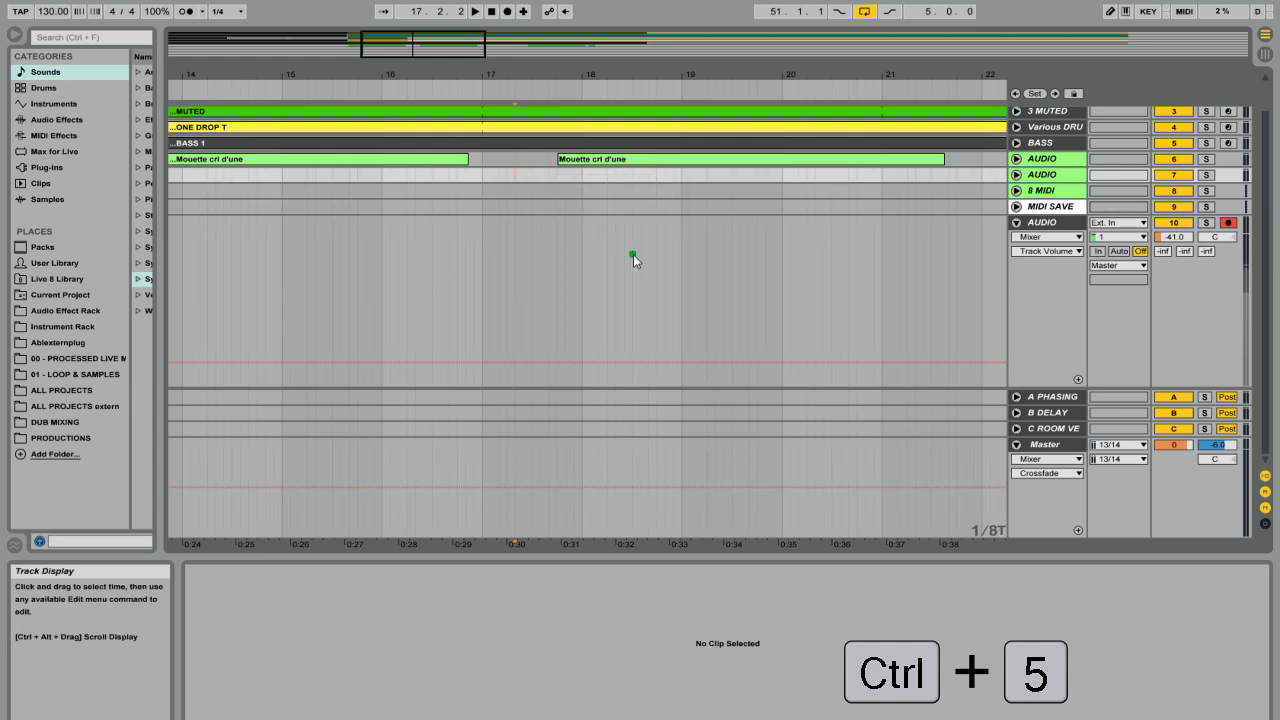
right_click(546, 224)
left_click(449, 277)
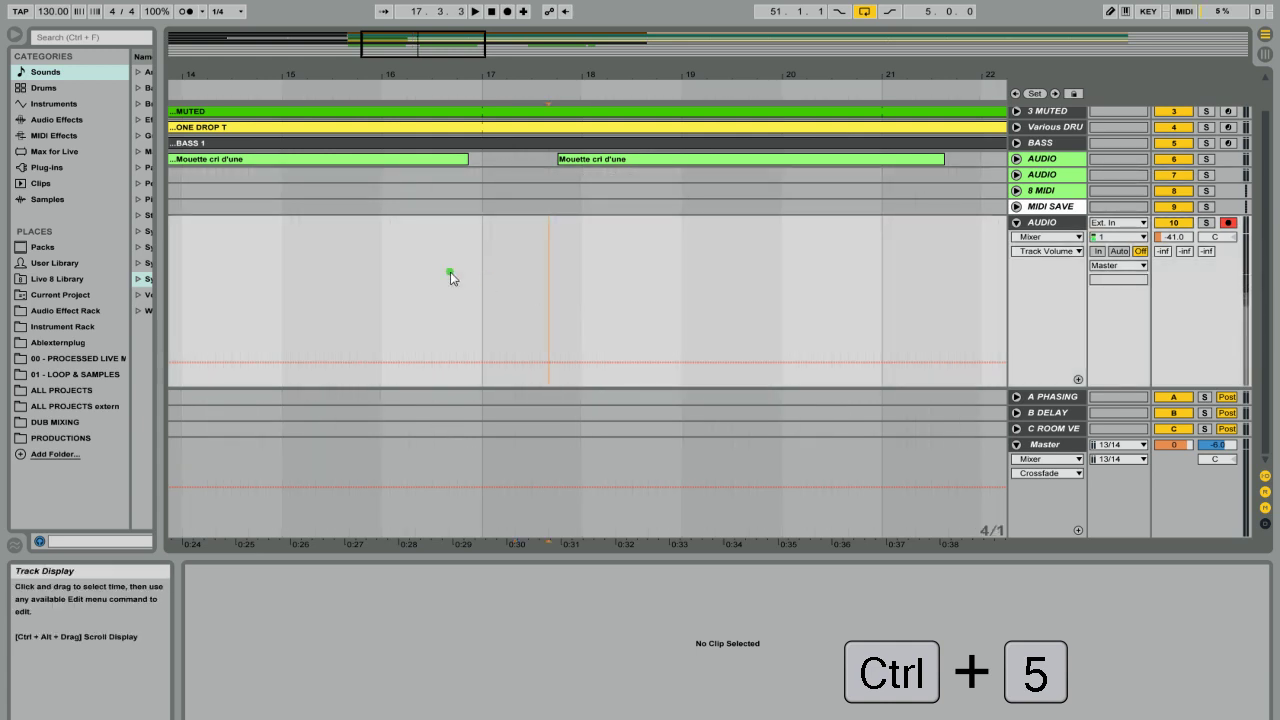
Try the adaptive Narrow grid at a closer zoom and set the arrangement back to the fixed 4 Bars grid.
right_click(614, 266)
left_click(565, 242)
key("plus")
right_click(565, 224)
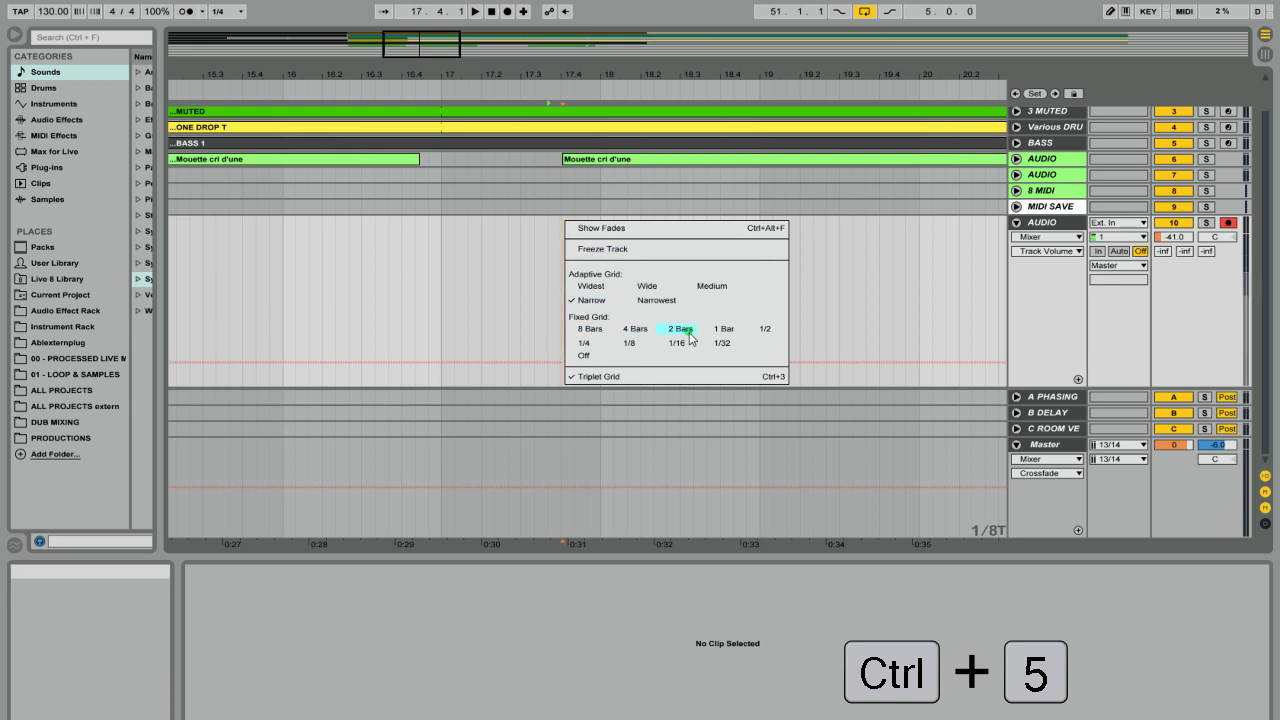
left_click(626, 332)
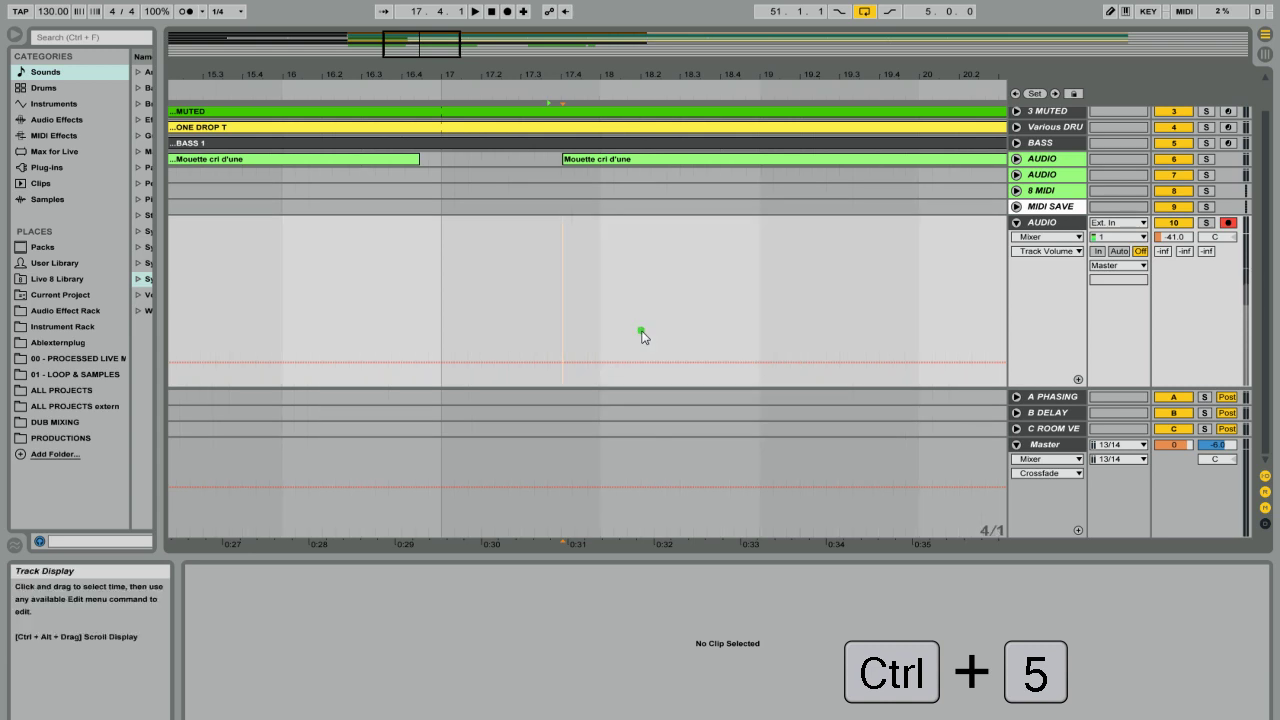
Toggle the Fixed Grid off and on repeatedly to compare adaptive and fixed spacing at different zoom levels, leaving it on.
key("ctrl+5")
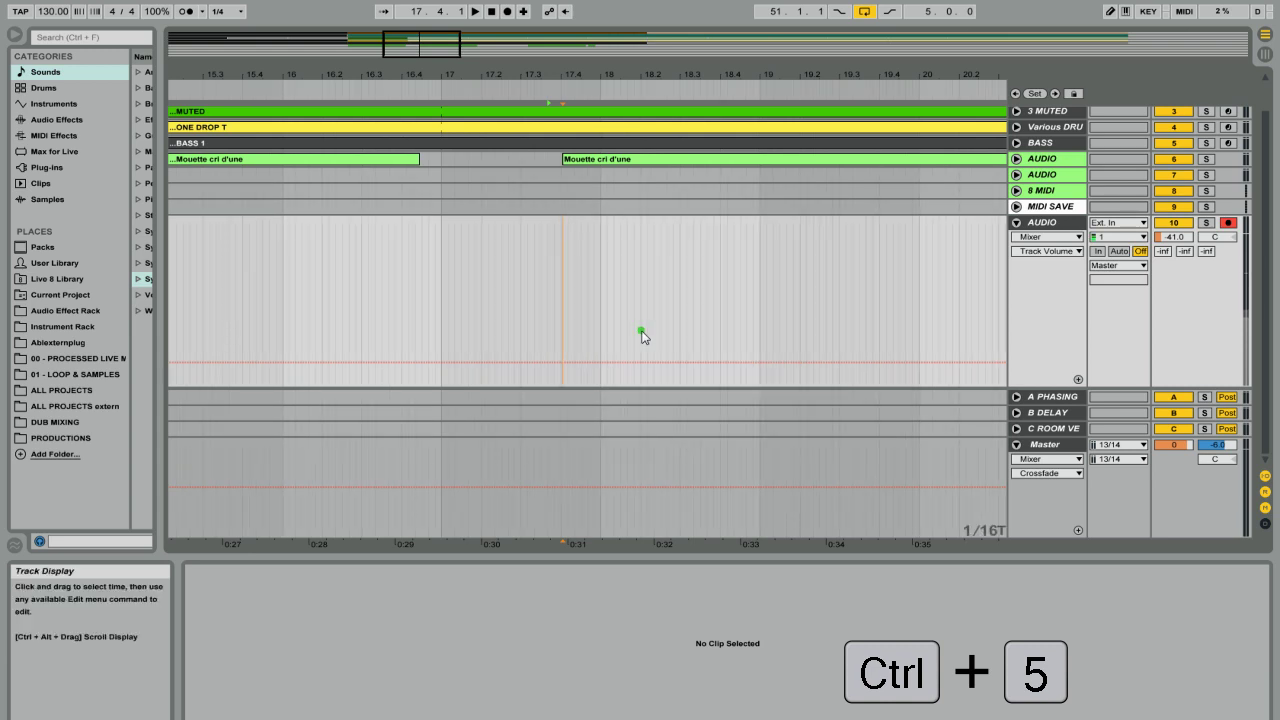
key("ctrl+5")
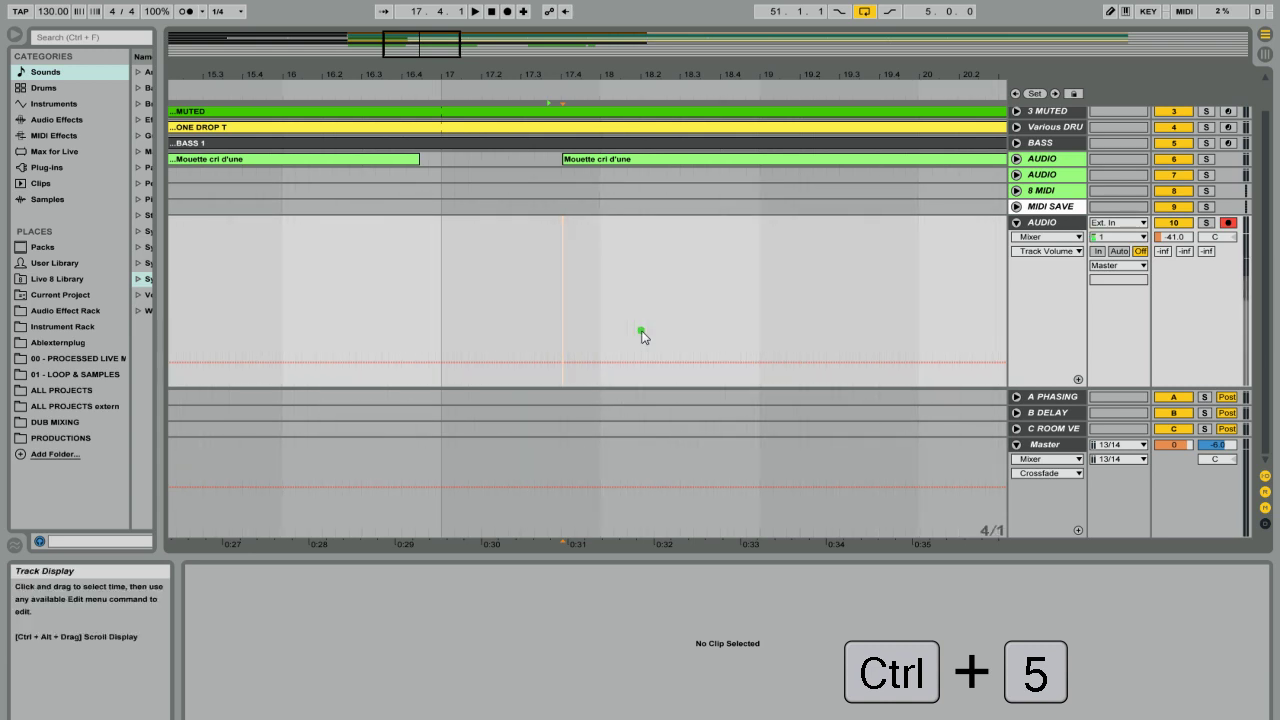
key("ctrl+5")
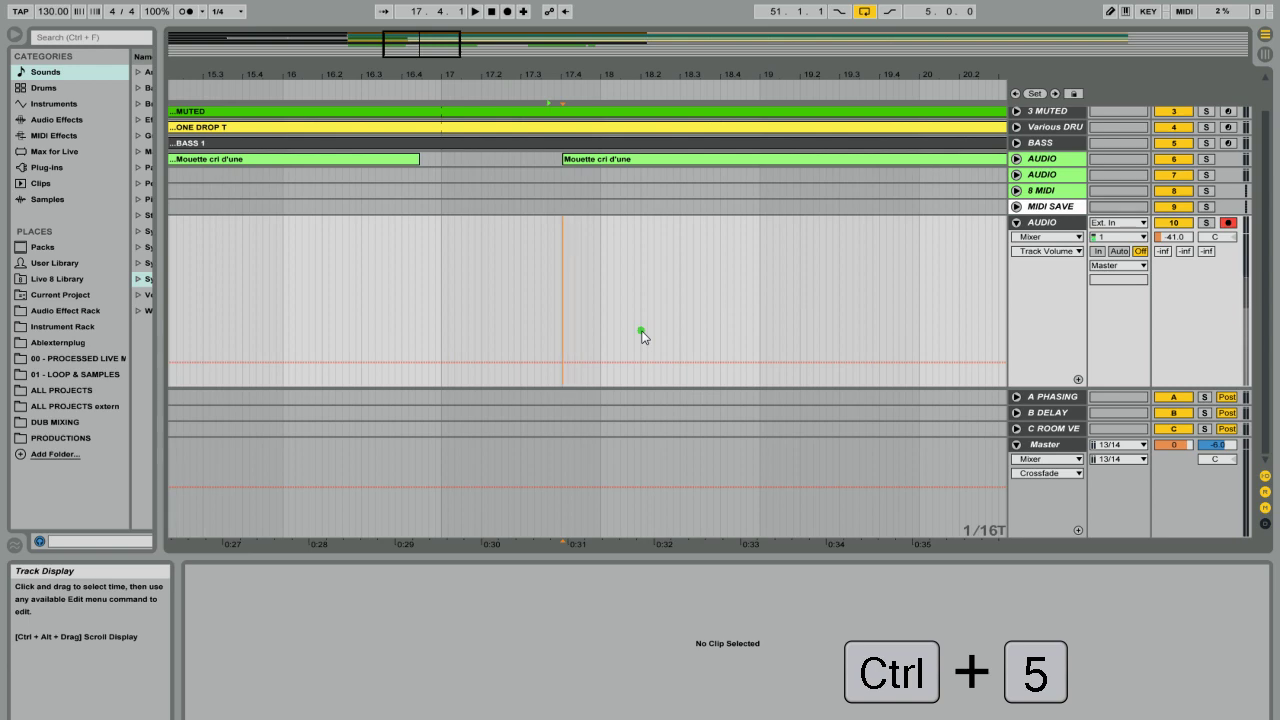
mouse_move(562, 76)
left_mouse_down()
mouse_move(567, 135)
mouse_move(572, 74)
left_mouse_up()
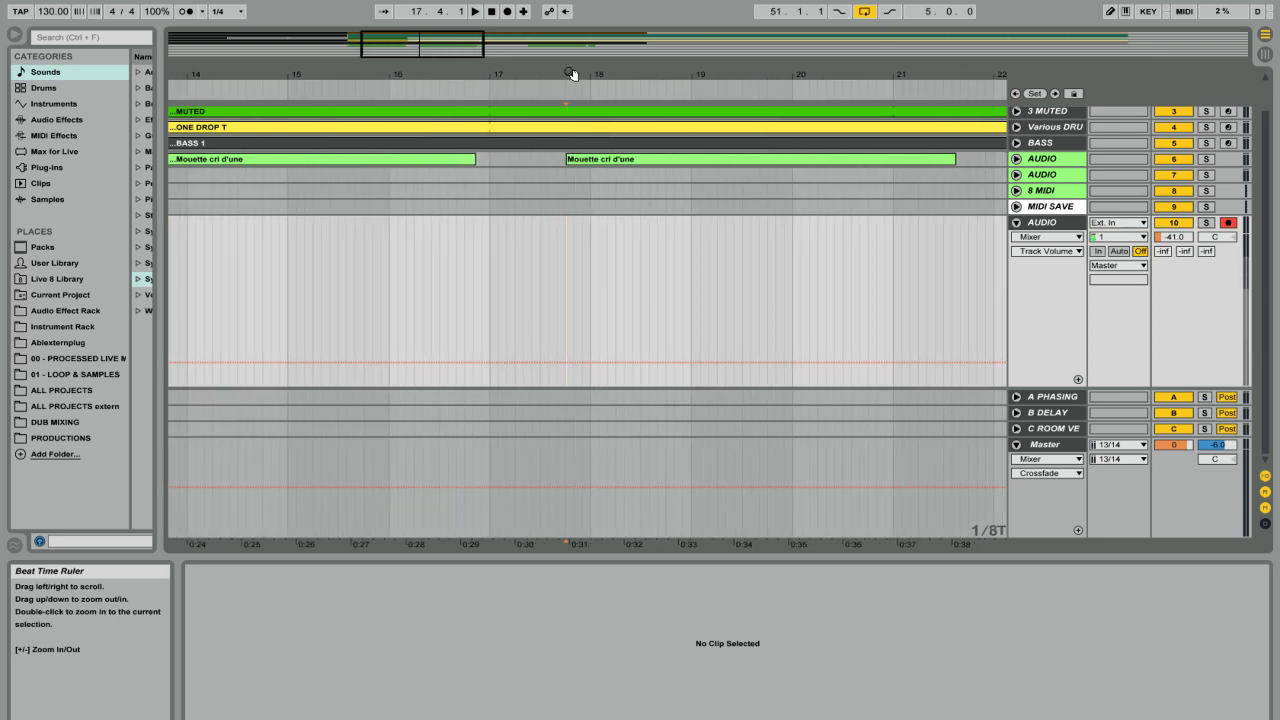
key("ctrl+5")
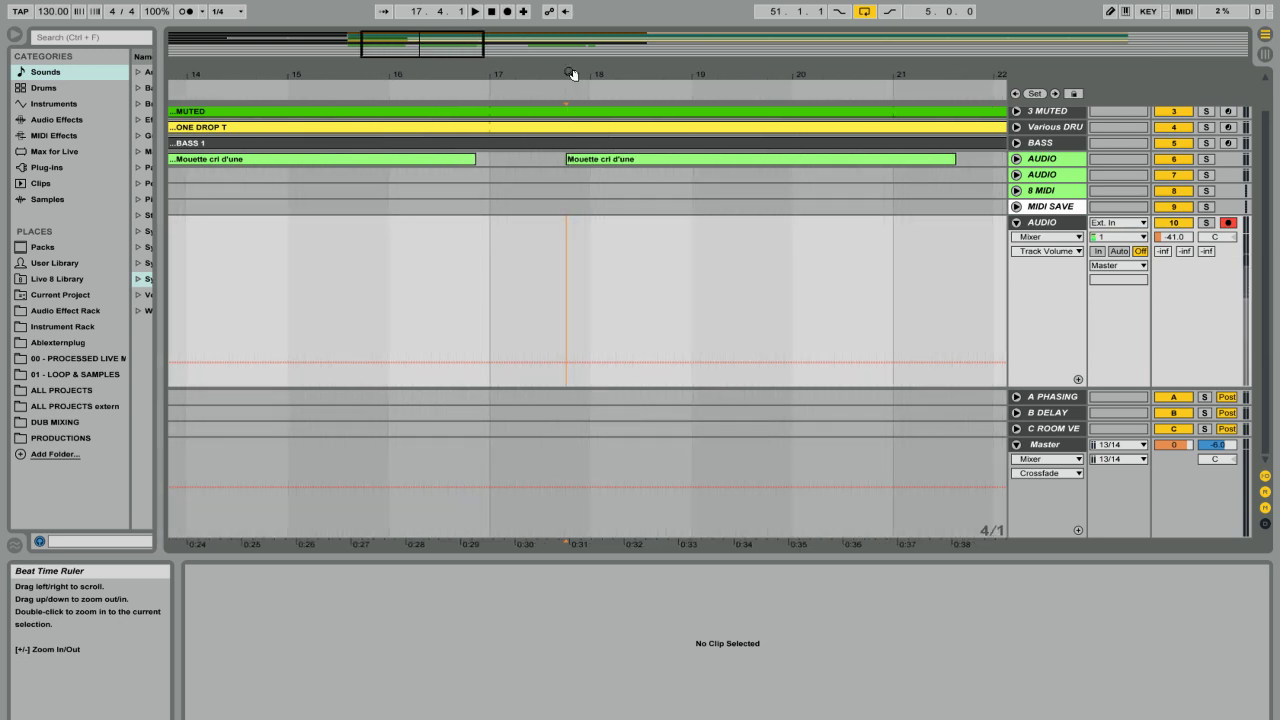
left_click_drag(572, 74, 572, 20)
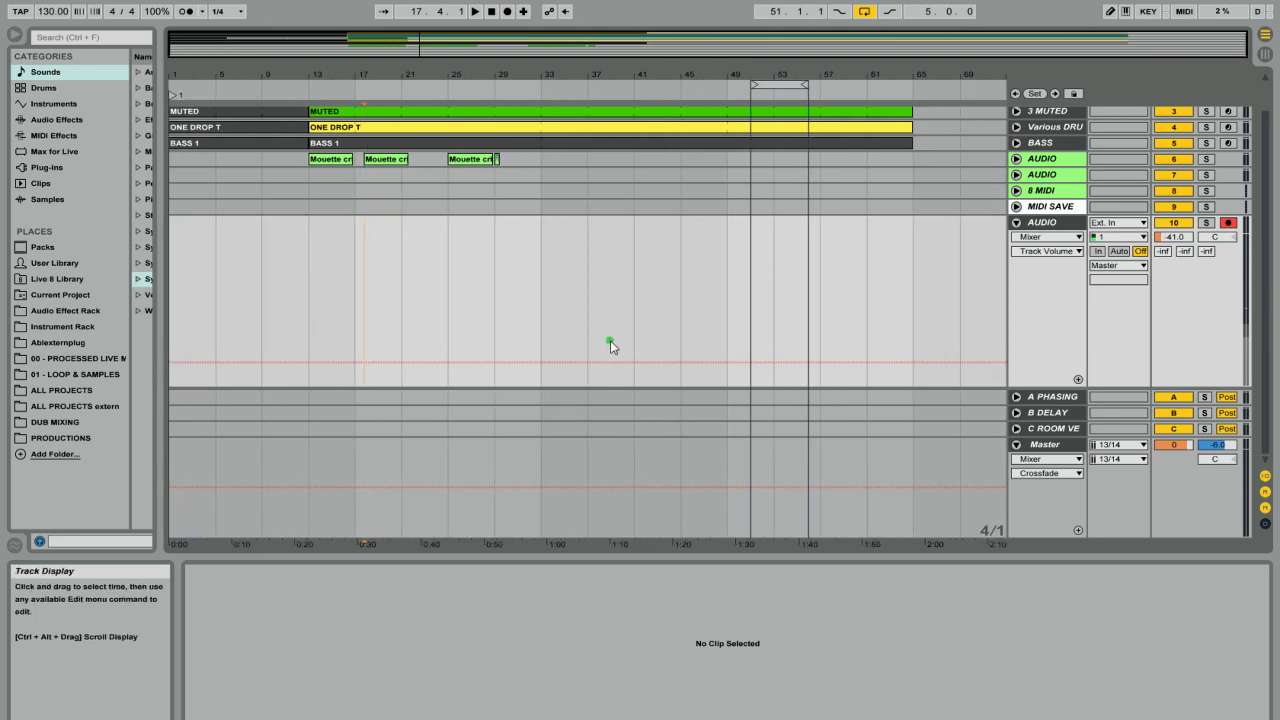
Toggle Draw Mode on and off while the new audio track is selected at bar 37.
key("alt+o")
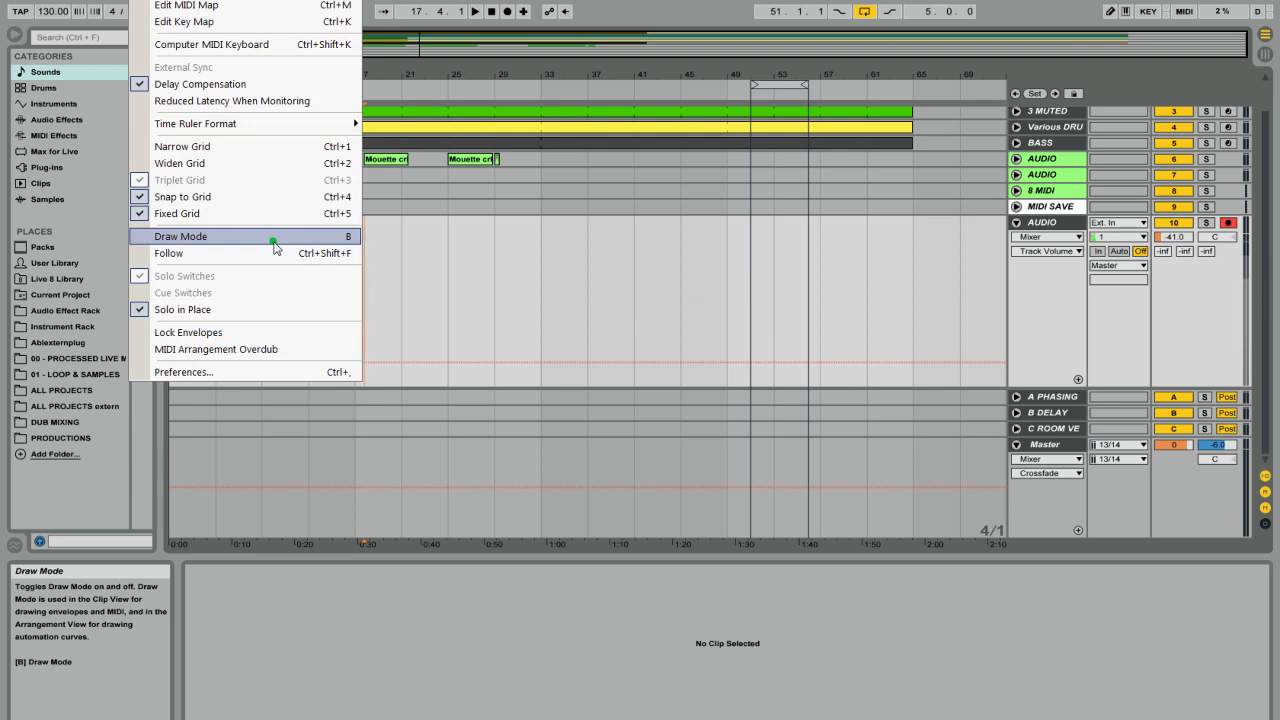
key("b")
left_click(588, 326)
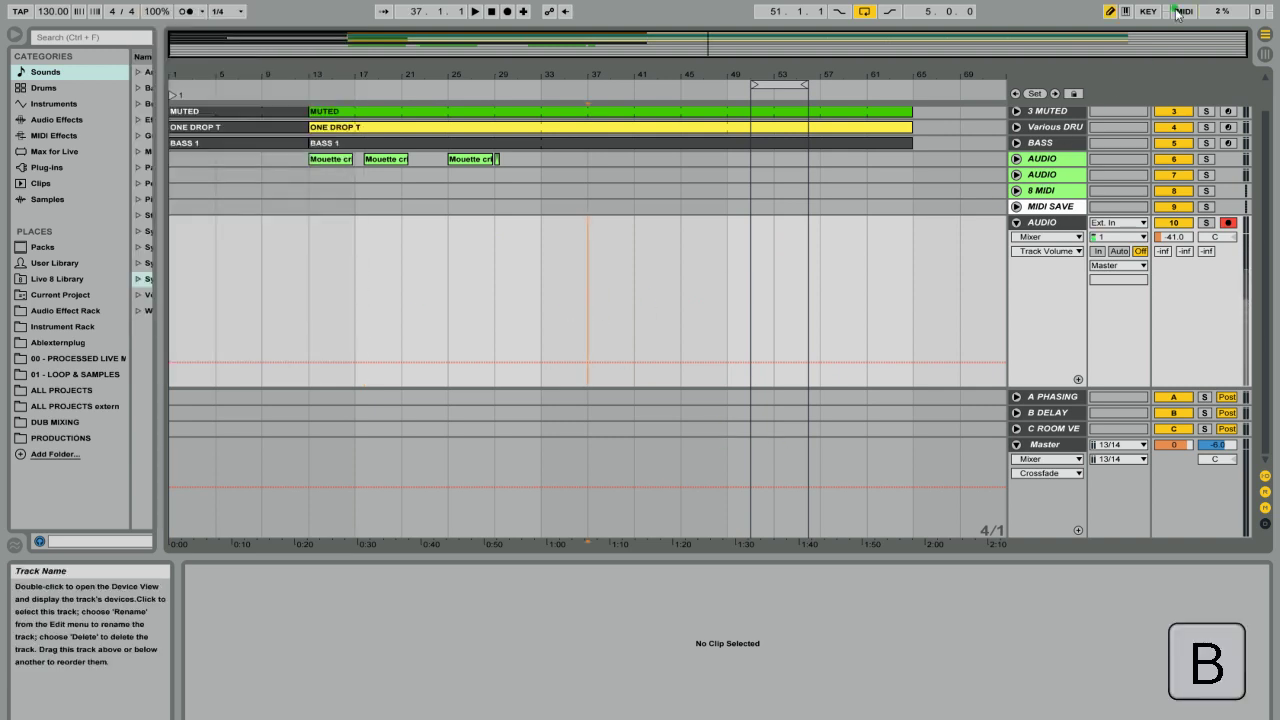
left_click(1109, 11)
key("b")
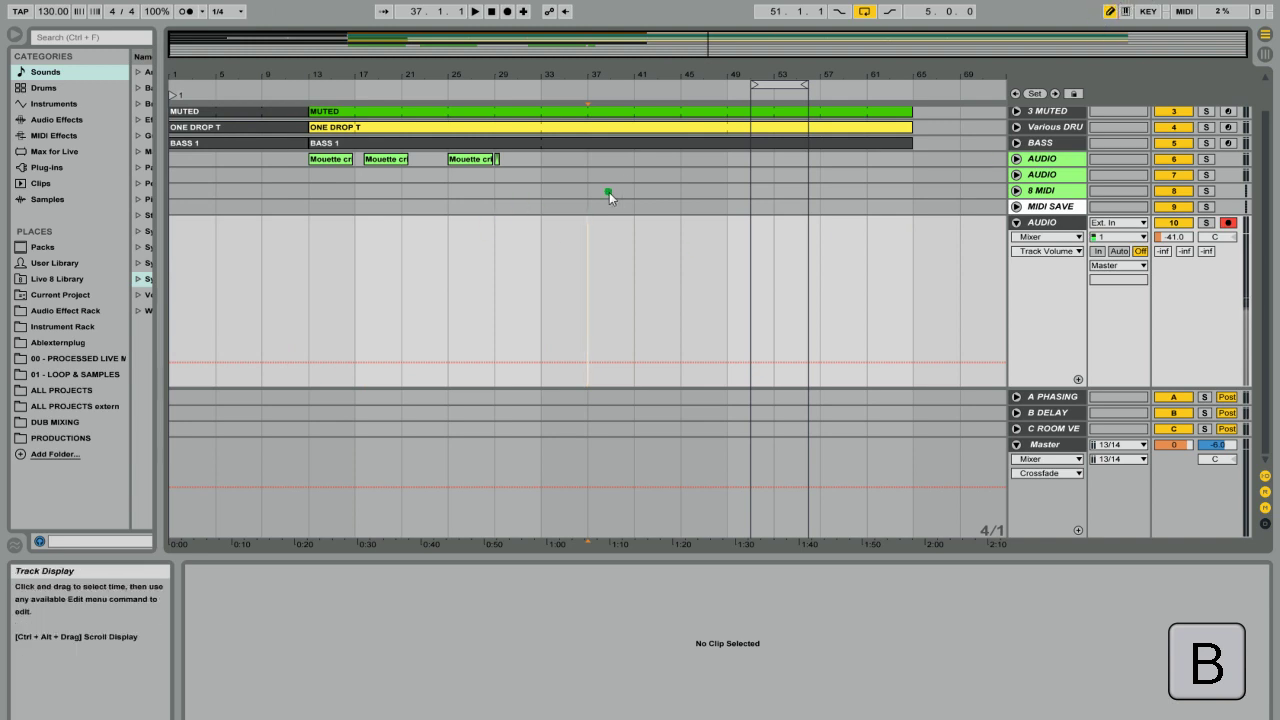
Open the BASS 1 clip starting at bar 13 in an enlarged note editor and turn on Draw Mode.
left_click(543, 143)
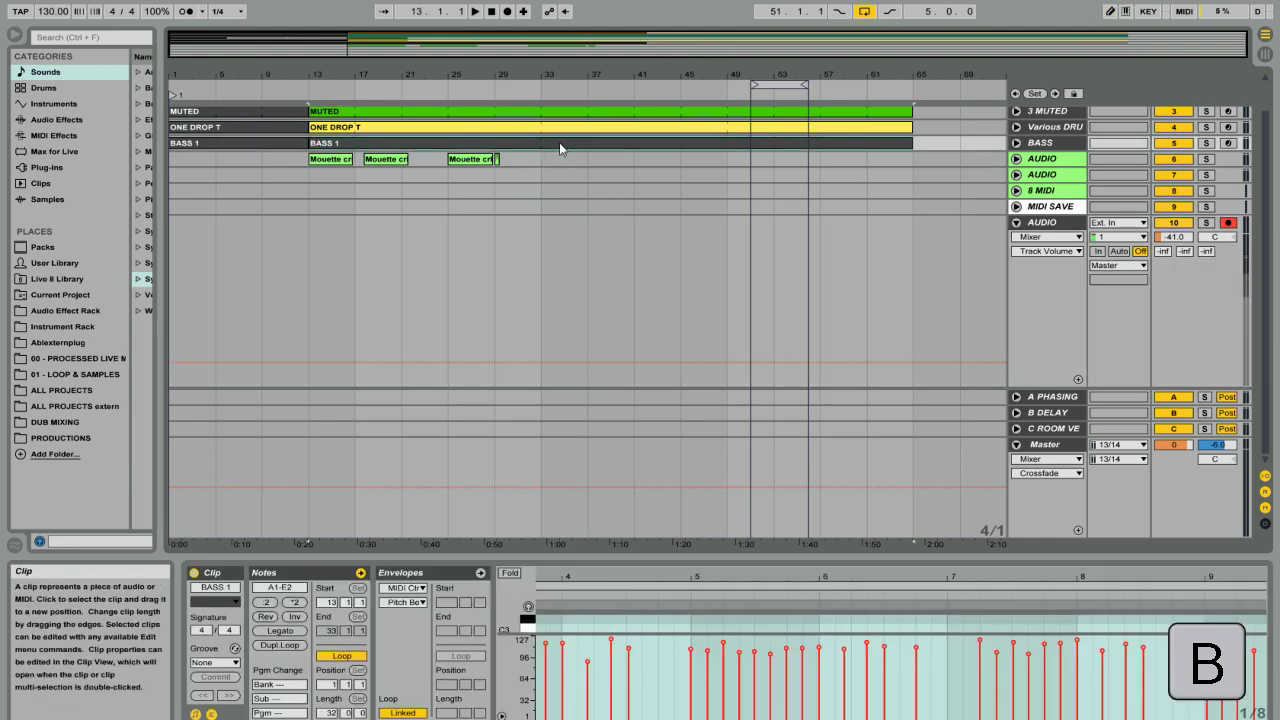
left_click_drag(646, 556, 654, 249)
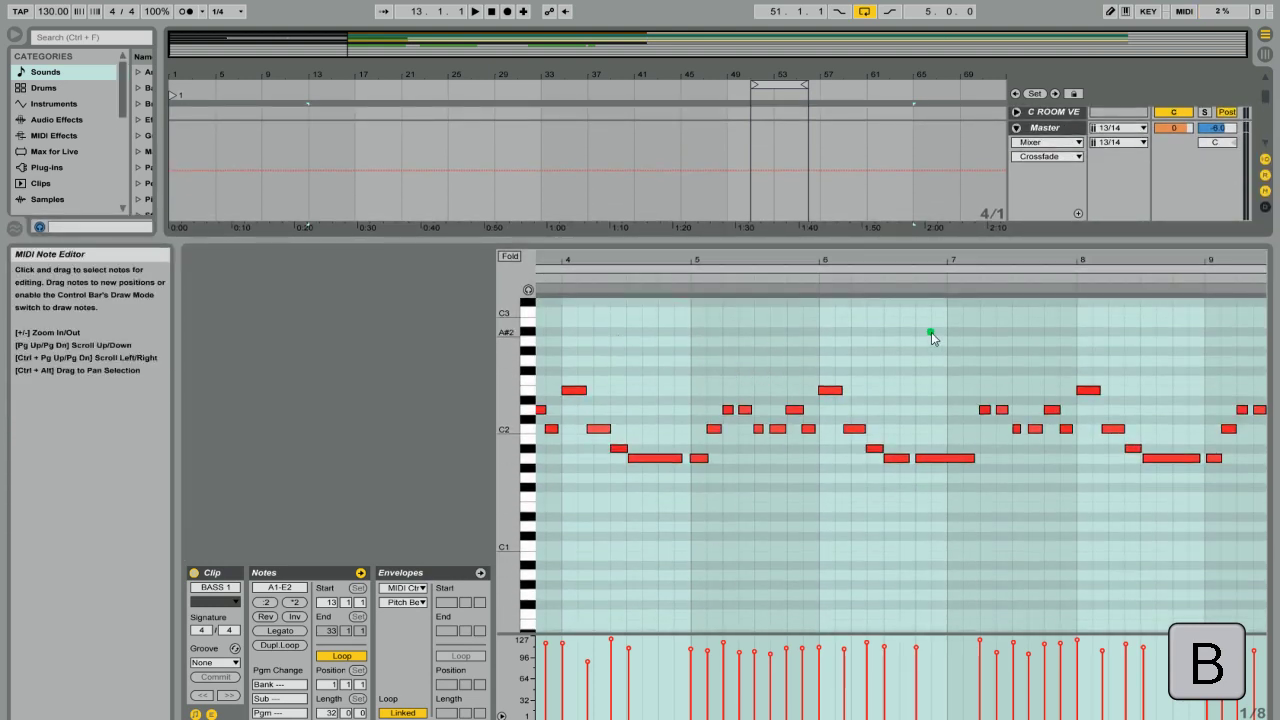
key("b")
Draw a continuous row of 1/8 notes on B2 up to about bar 9 of the BASS 1 clip and delete them.
mouse_move(540, 318)
left_mouse_down()
mouse_move(820, 294)
mouse_move(1222, 308)
left_mouse_up()
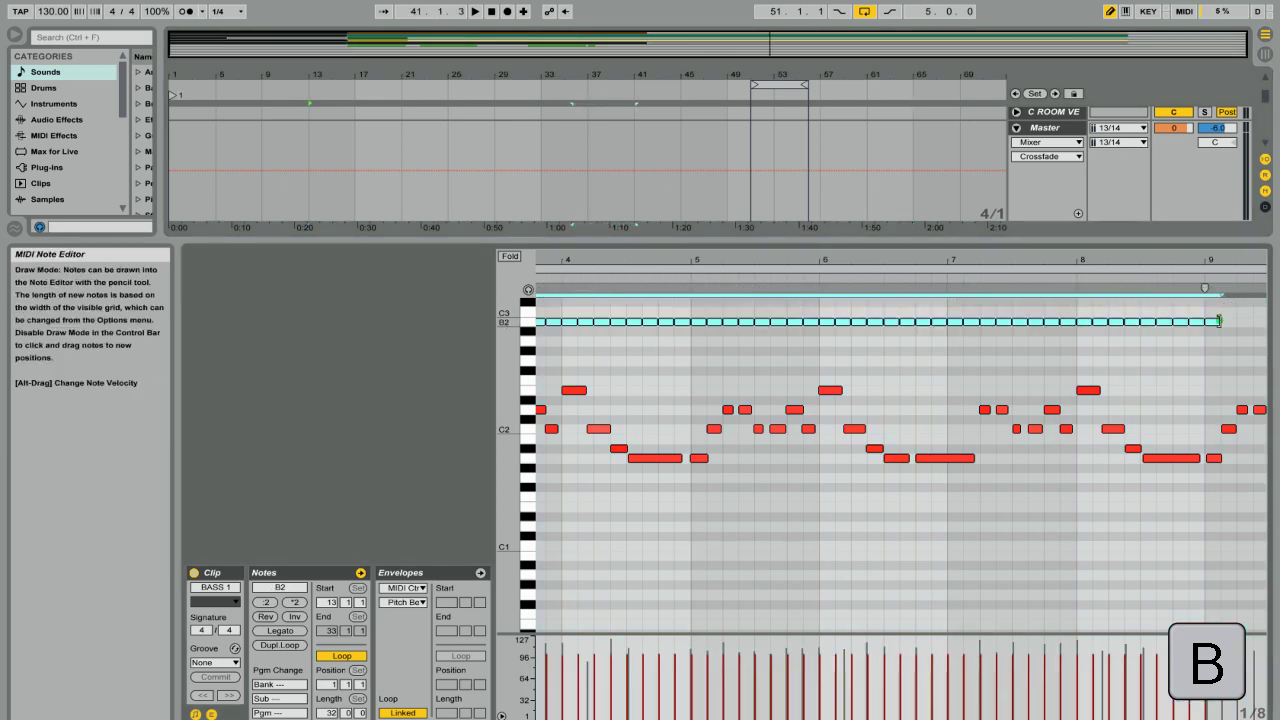
key("Delete")
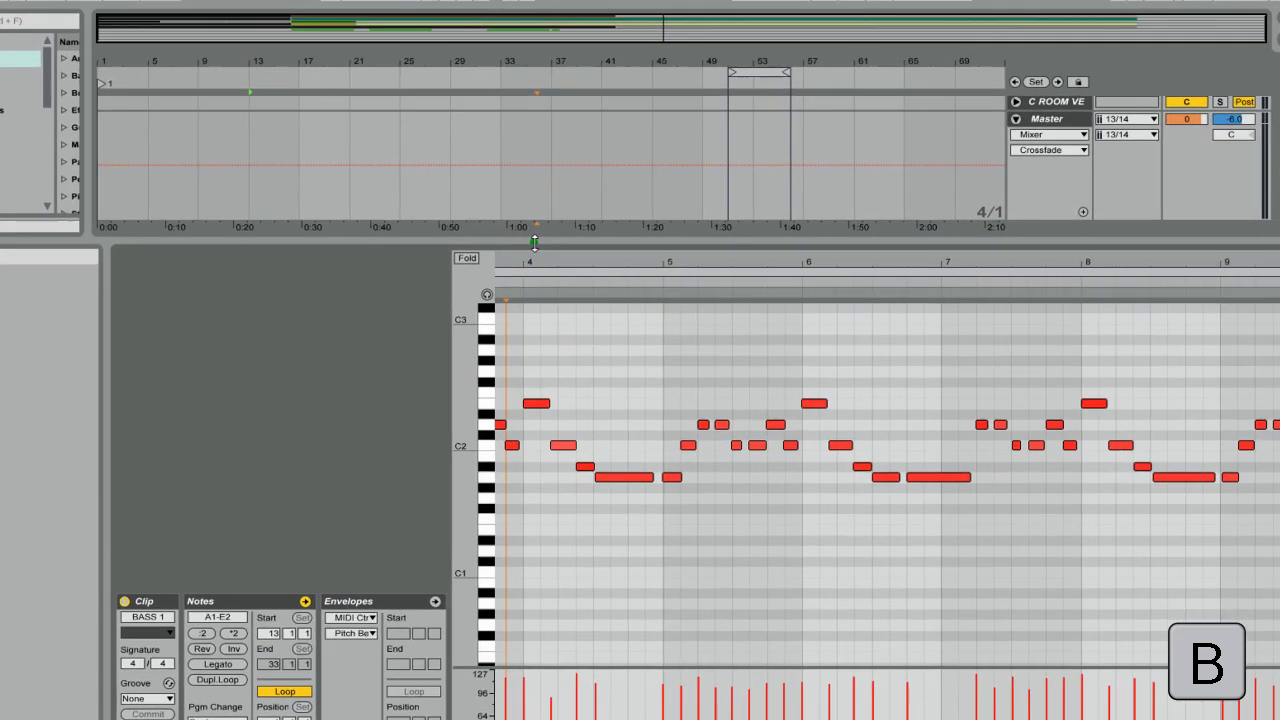
Shrink the note editor, then unfold the BASS track and increase its height in the arrangement.
left_click_drag(534, 242, 536, 502)
left_click(1015, 76)
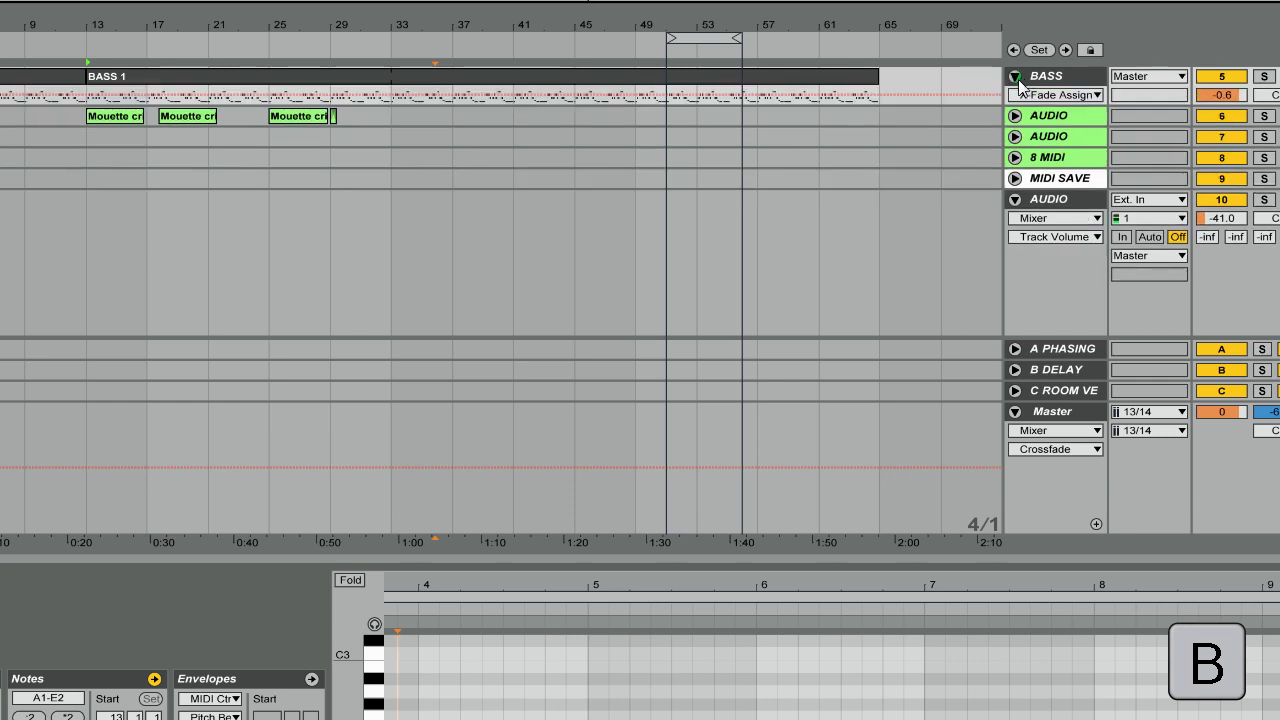
left_click_drag(1020, 113, 1016, 257)
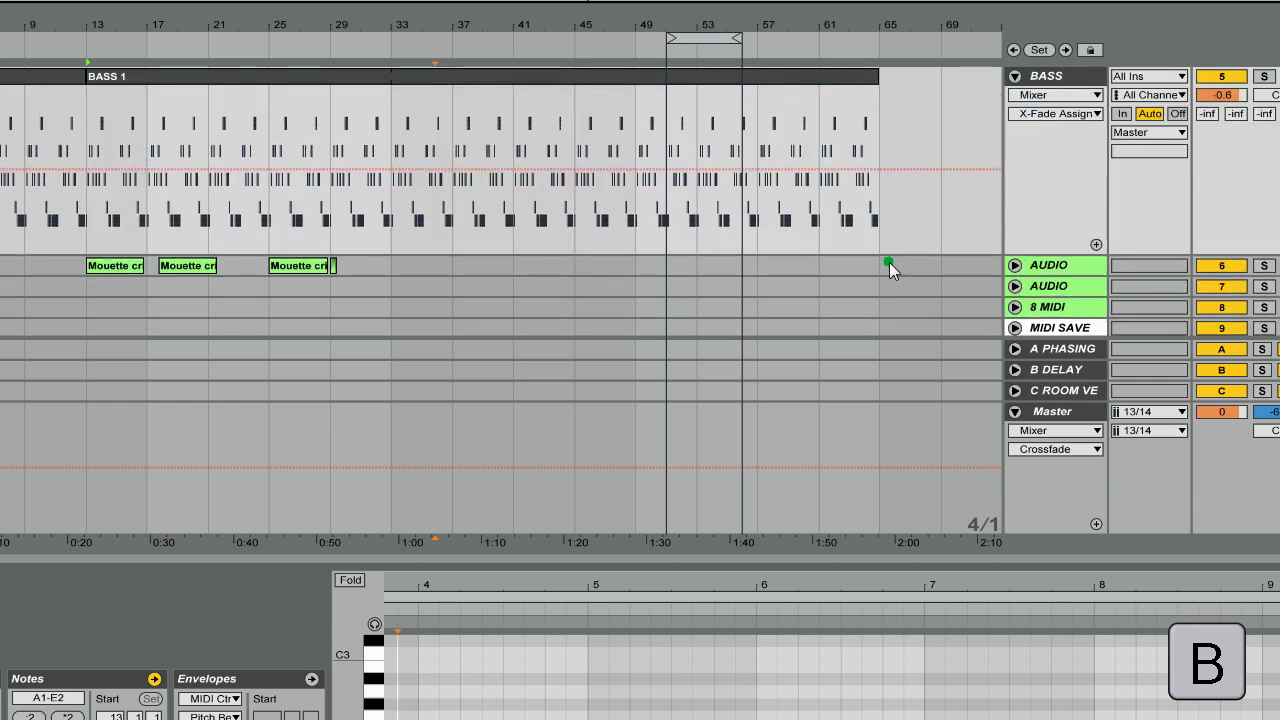
Draw X-Fade Assign automation on the BASS track at the highest setting for bars 25 to 29 and the lowest for bars 29 to 45.
left_click_drag(300, 137, 314, 100)
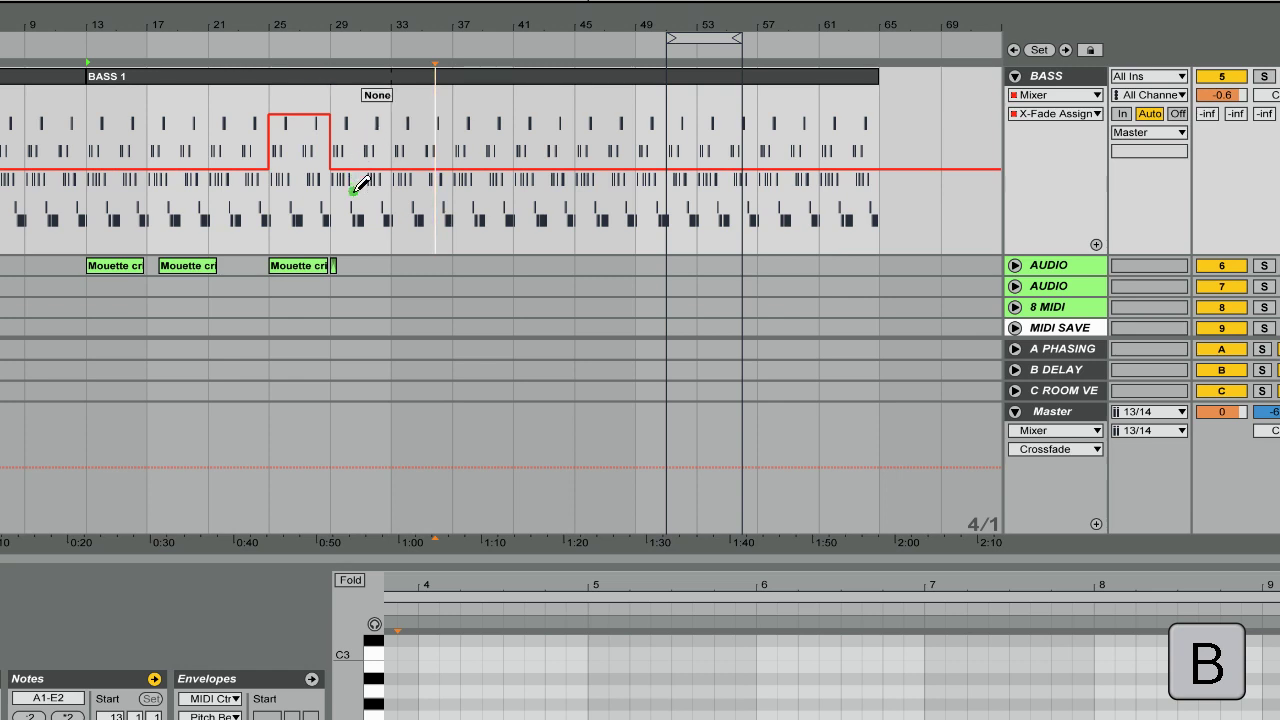
mouse_move(357, 191)
left_mouse_down()
mouse_move(366, 214)
mouse_move(476, 214)
mouse_move(580, 203)
mouse_move(608, 186)
left_mouse_up()
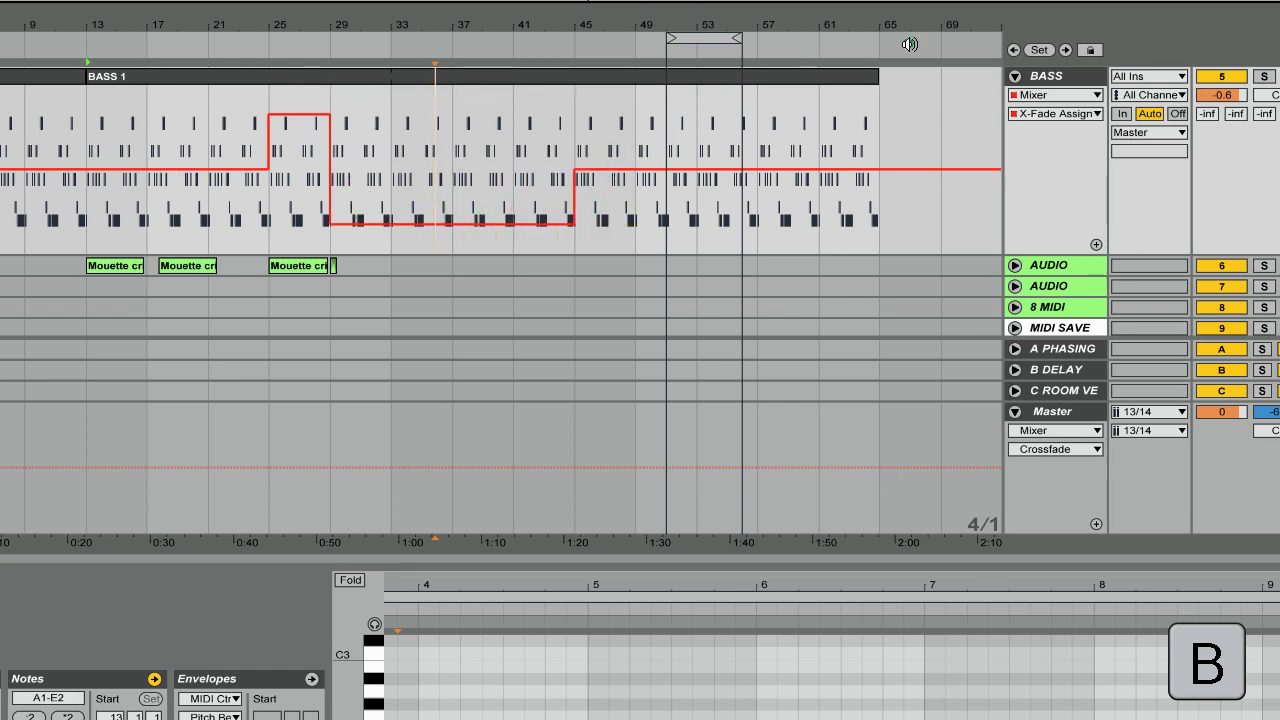
Show the Pitch automation on the BASS track and draw four-bar steps rising from bar 17 and staying high until bar 49.
left_click(1066, 97)
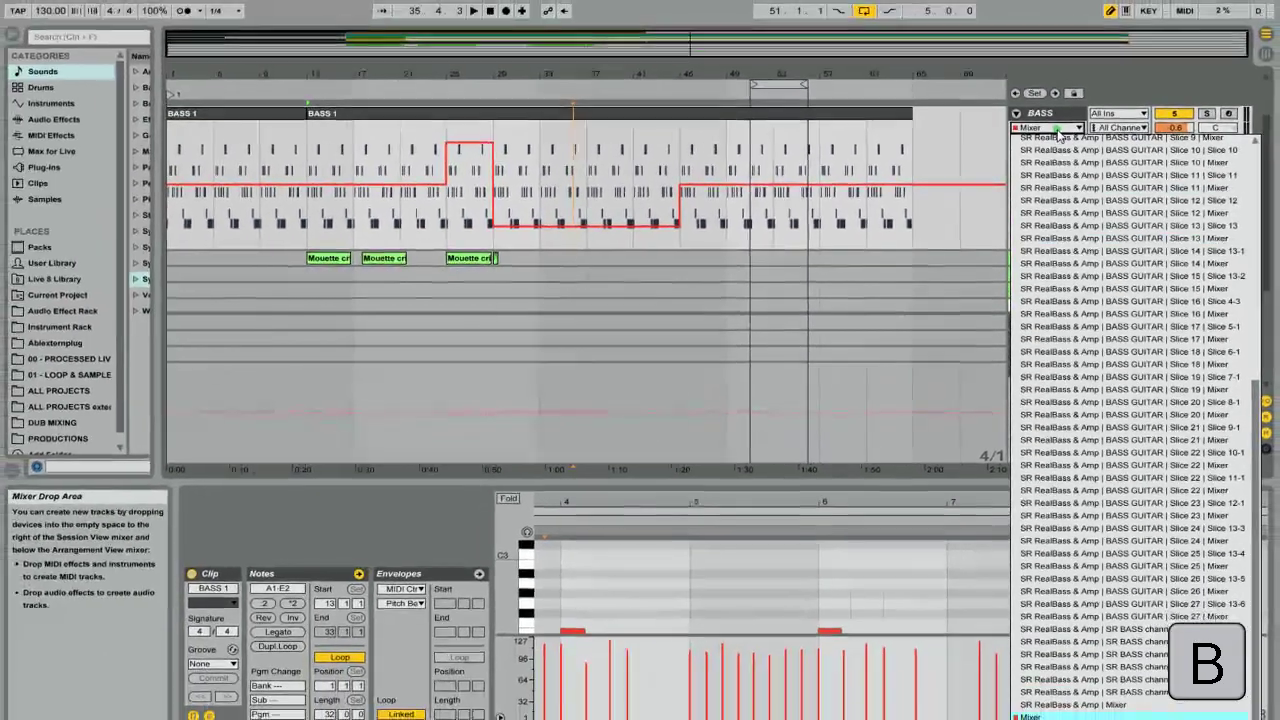
scroll(1063, 173, "up", 10)
left_click(1048, 165)
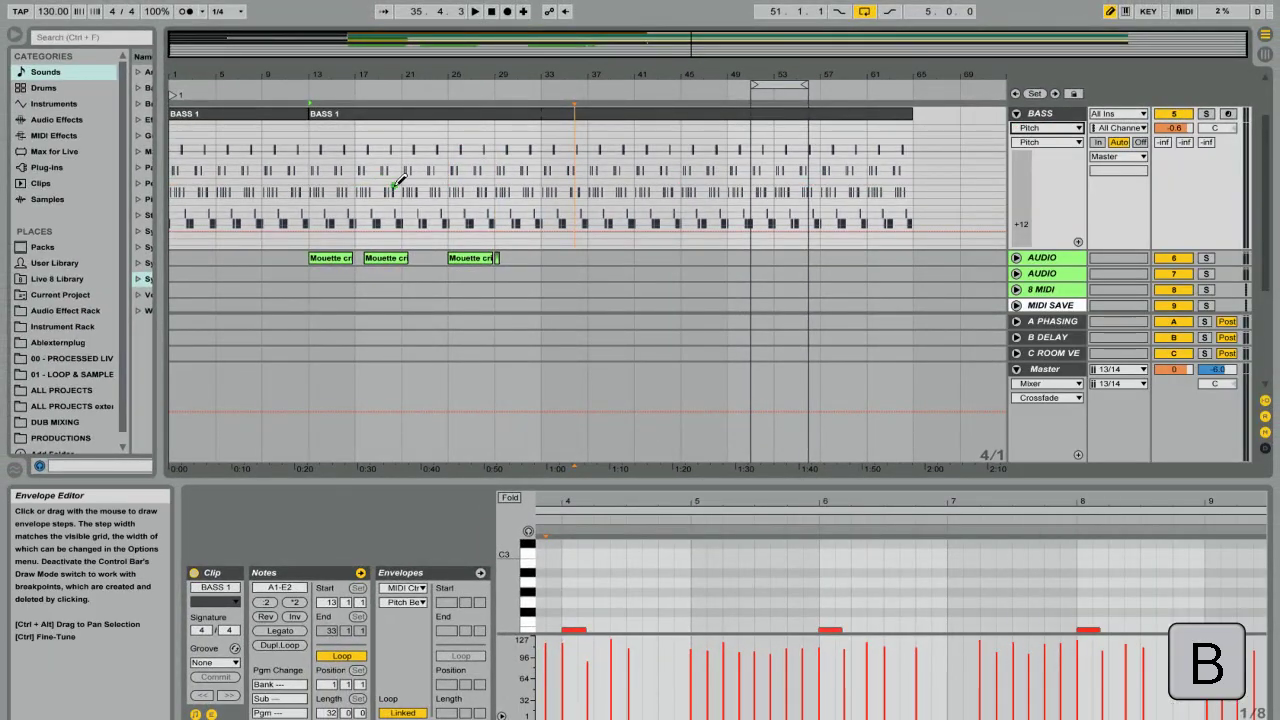
left_click_drag(419, 220, 549, 166)
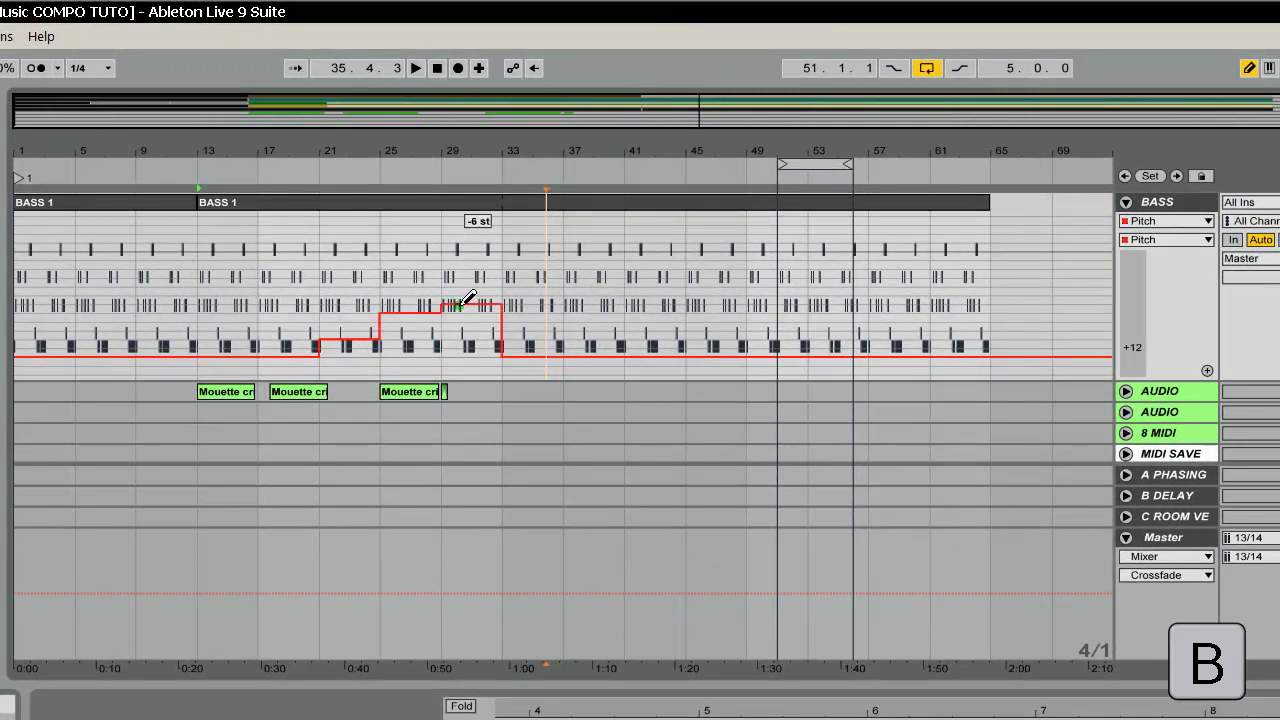
mouse_move(510, 272)
left_mouse_down()
mouse_move(694, 243)
mouse_move(706, 224)
mouse_move(580, 263)
mouse_move(465, 261)
mouse_move(363, 289)
mouse_move(260, 345)
left_mouse_up()
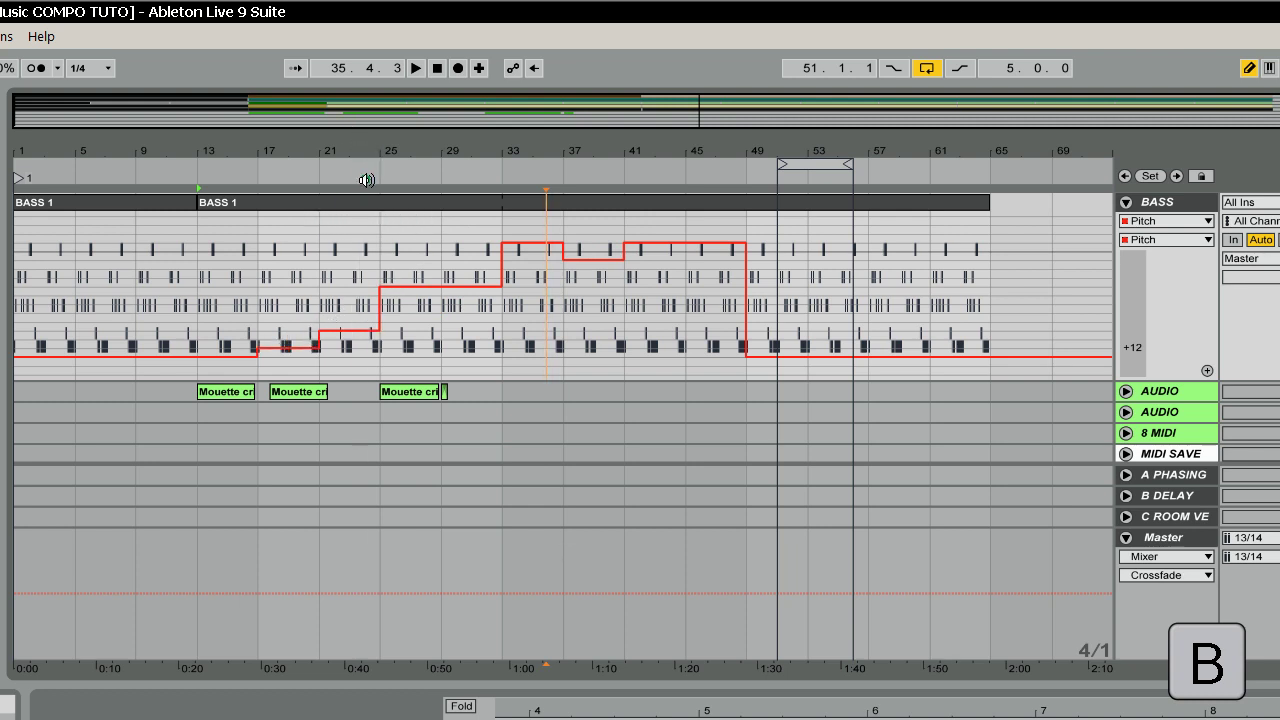
Draw finer up-and-down Pitch steps on the 1/2T grid between bars 25 and 29 of the BASS track.
left_click_drag(395, 148, 380, 197)
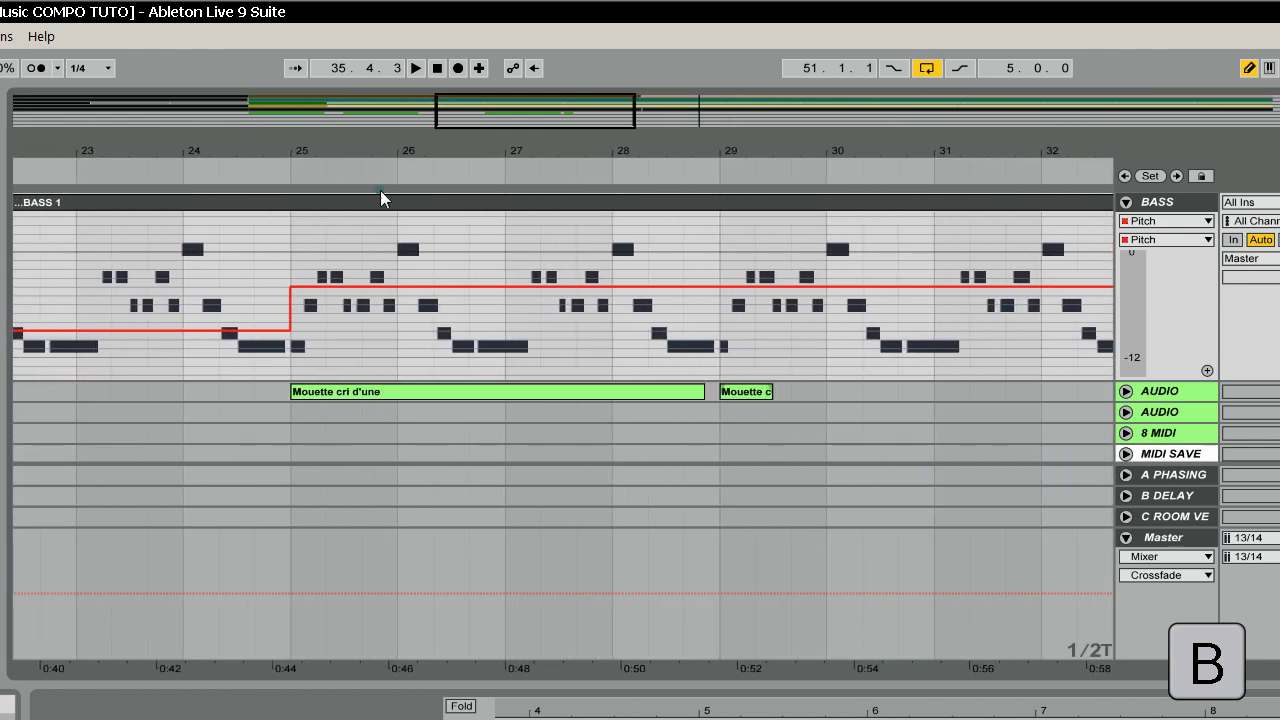
mouse_move(310, 336)
left_mouse_down()
mouse_move(370, 282)
mouse_move(458, 352)
mouse_move(560, 275)
mouse_move(633, 289)
mouse_move(716, 347)
left_mouse_up()
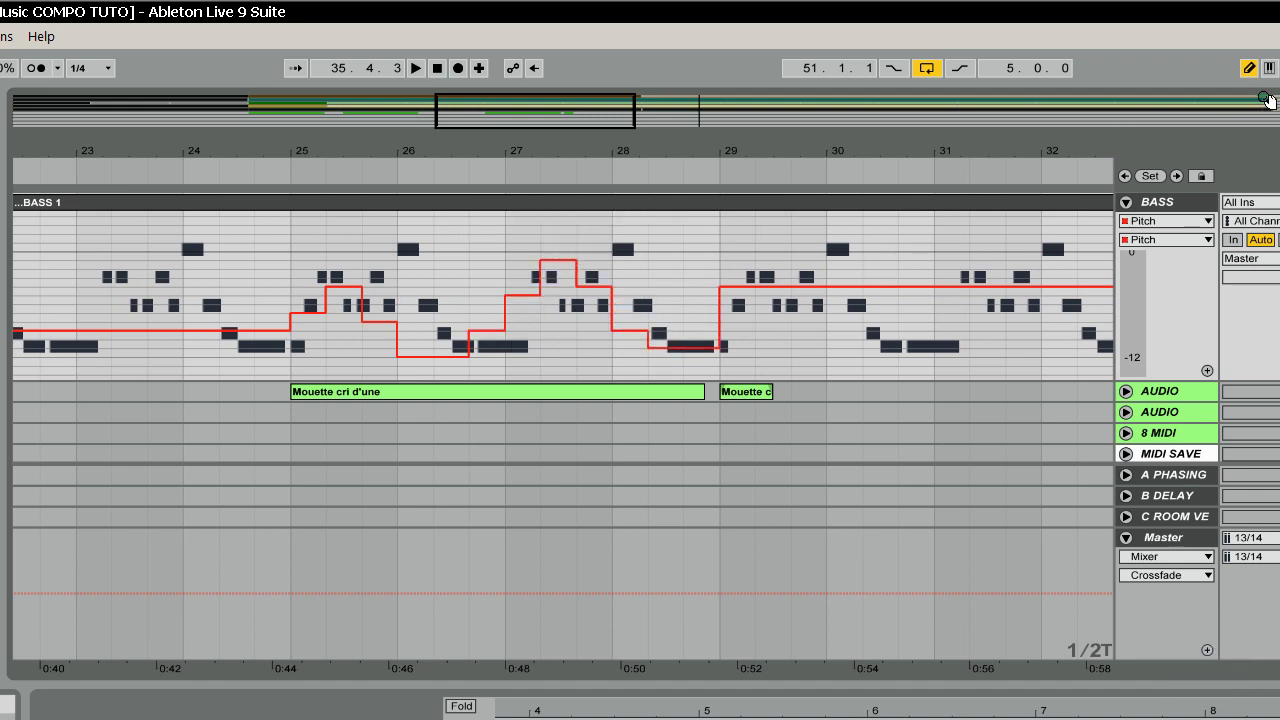
Turn off Draw Mode, add breakpoints to the Pitch envelope around bars 30 to 31, and pull the middle ones down into a dip.
left_click(1250, 68)
left_click(881, 286)
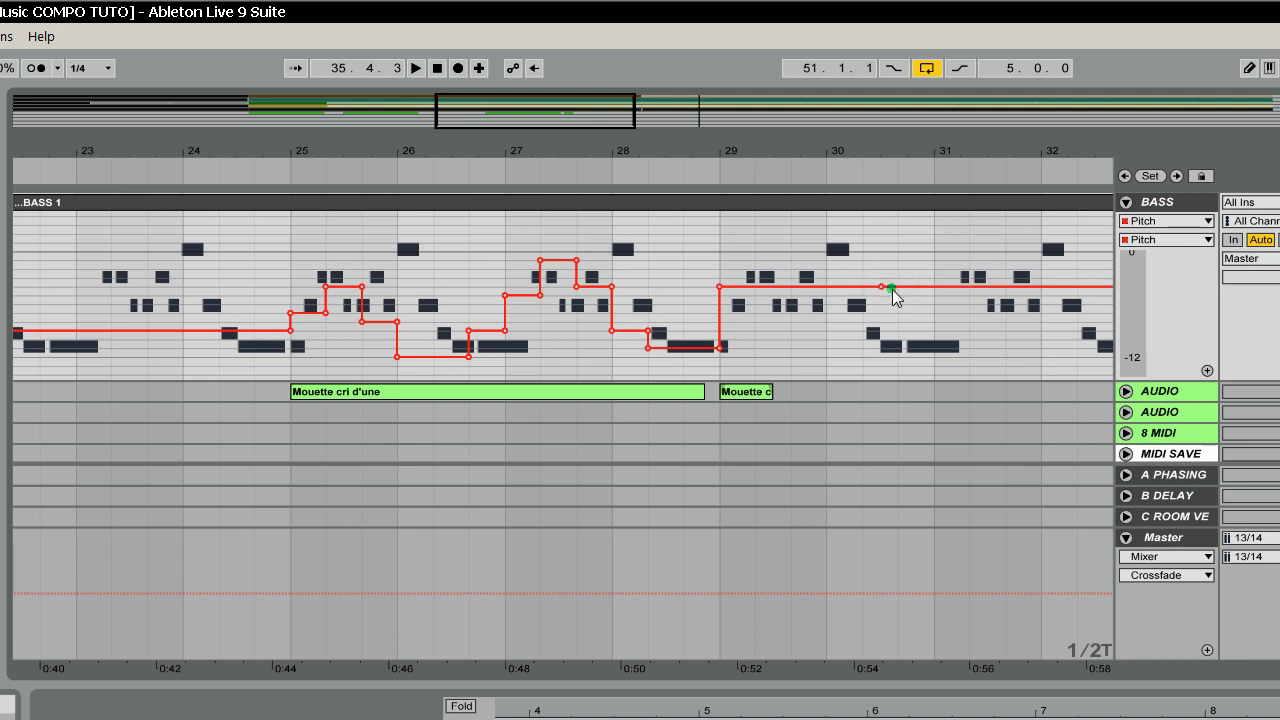
left_click(931, 290)
left_click(953, 286)
left_click_drag(896, 286, 896, 374)
left_click_drag(934, 287, 934, 343)
Select bars 5 to 9 of the BASS track's Pitch envelope and raise that section.
left_click_drag(852, 189, 689, 138)
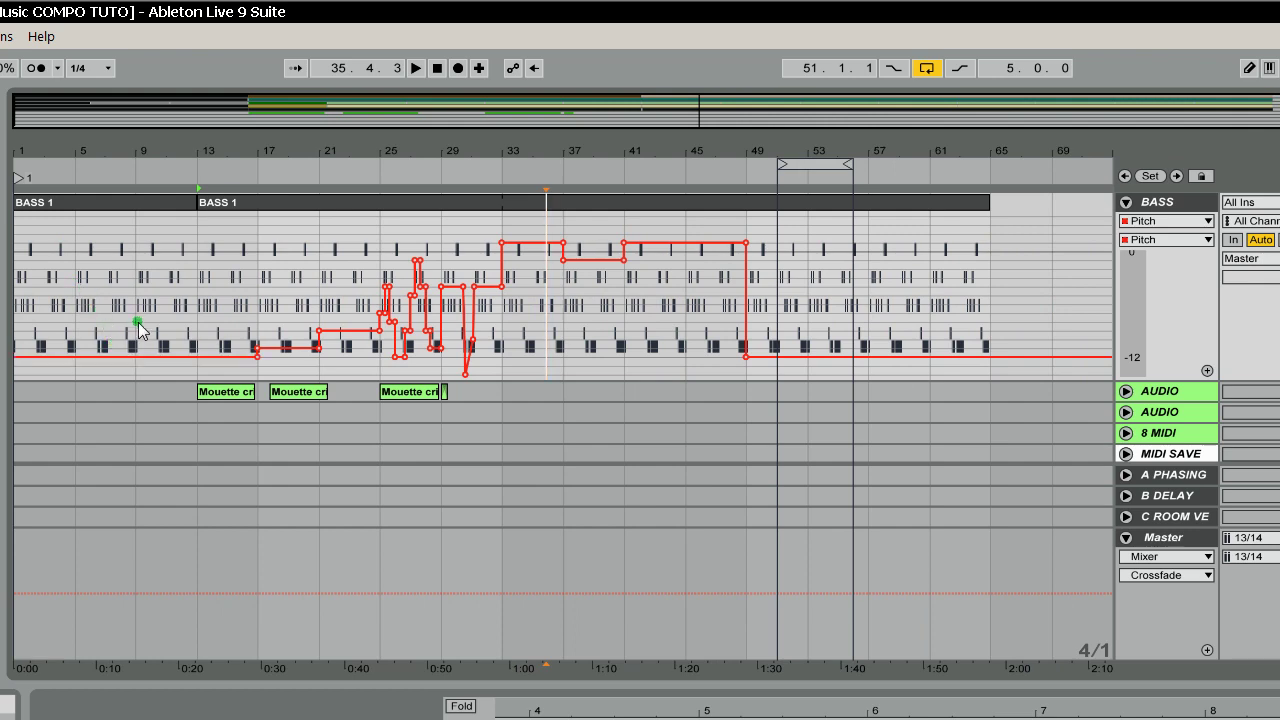
left_click(65, 152)
left_click_drag(65, 152, 76, 239)
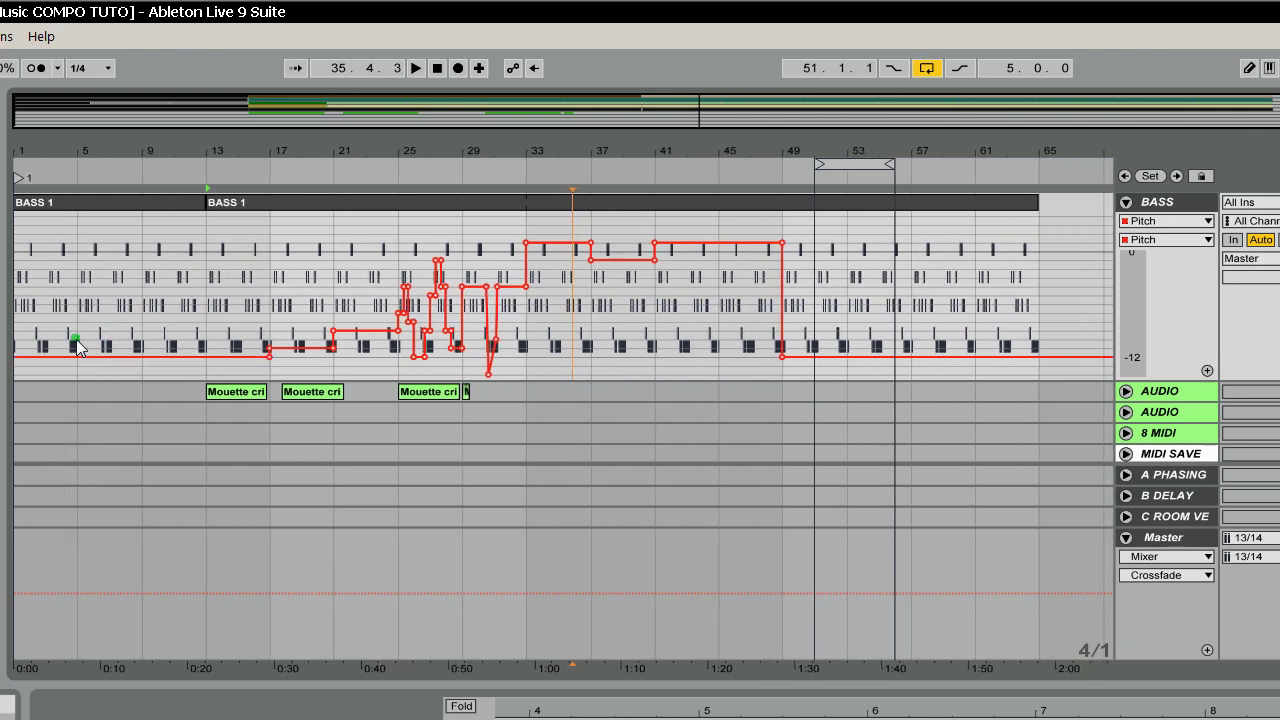
left_click_drag(76, 339, 145, 342)
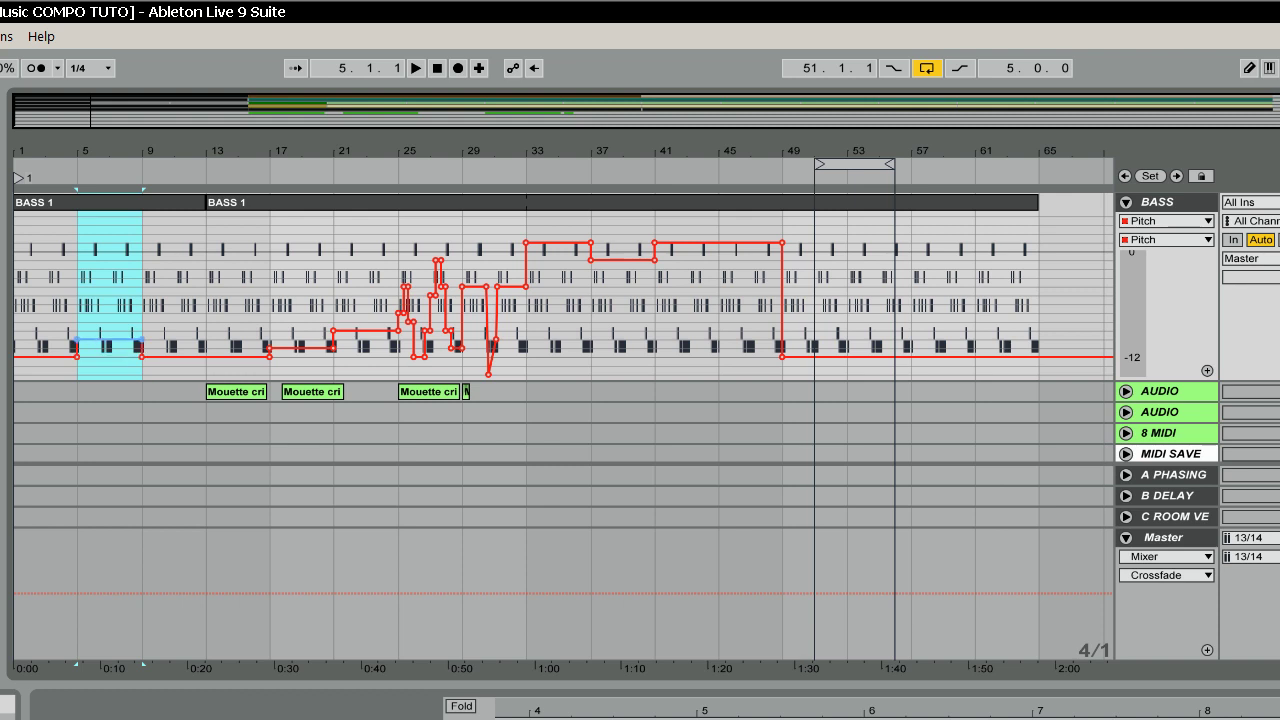
left_click_drag(116, 347, 116, 259)
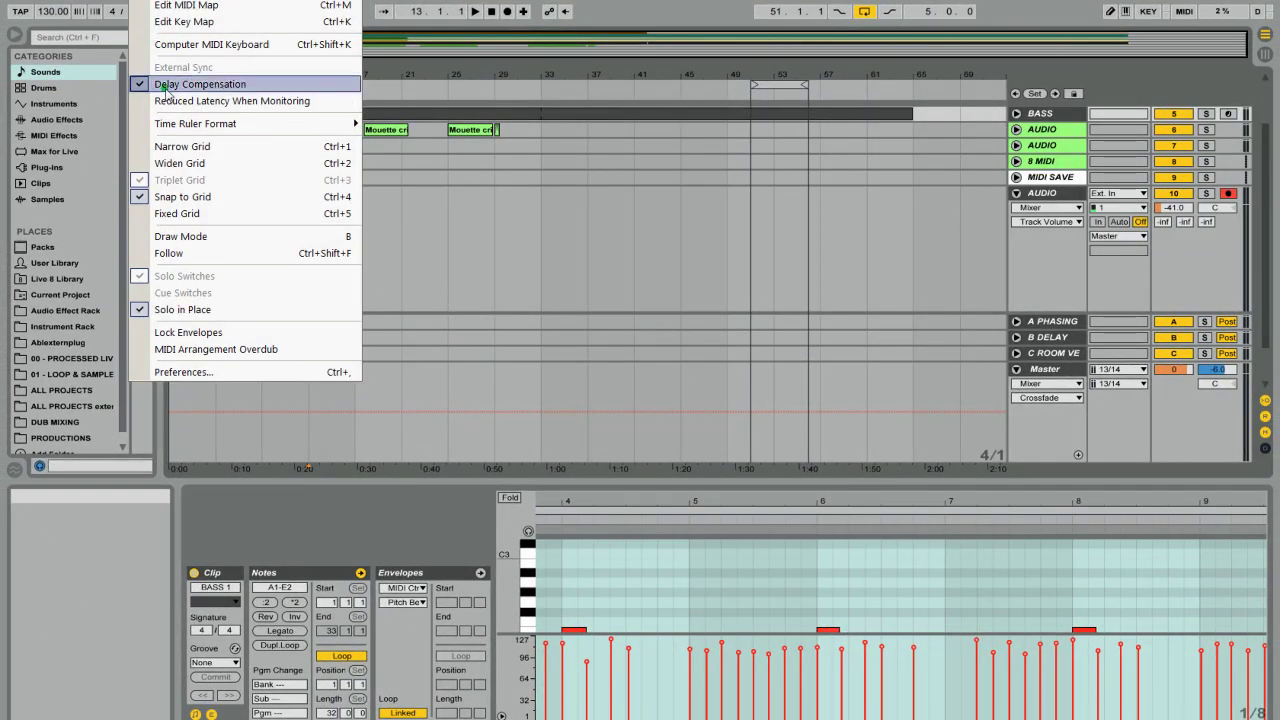
Play the arrangement zoomed in near bar 13, unfold the PIANO track and turn on Follow.
left_click(222, 239)
scroll(402, 215, "up", 3)
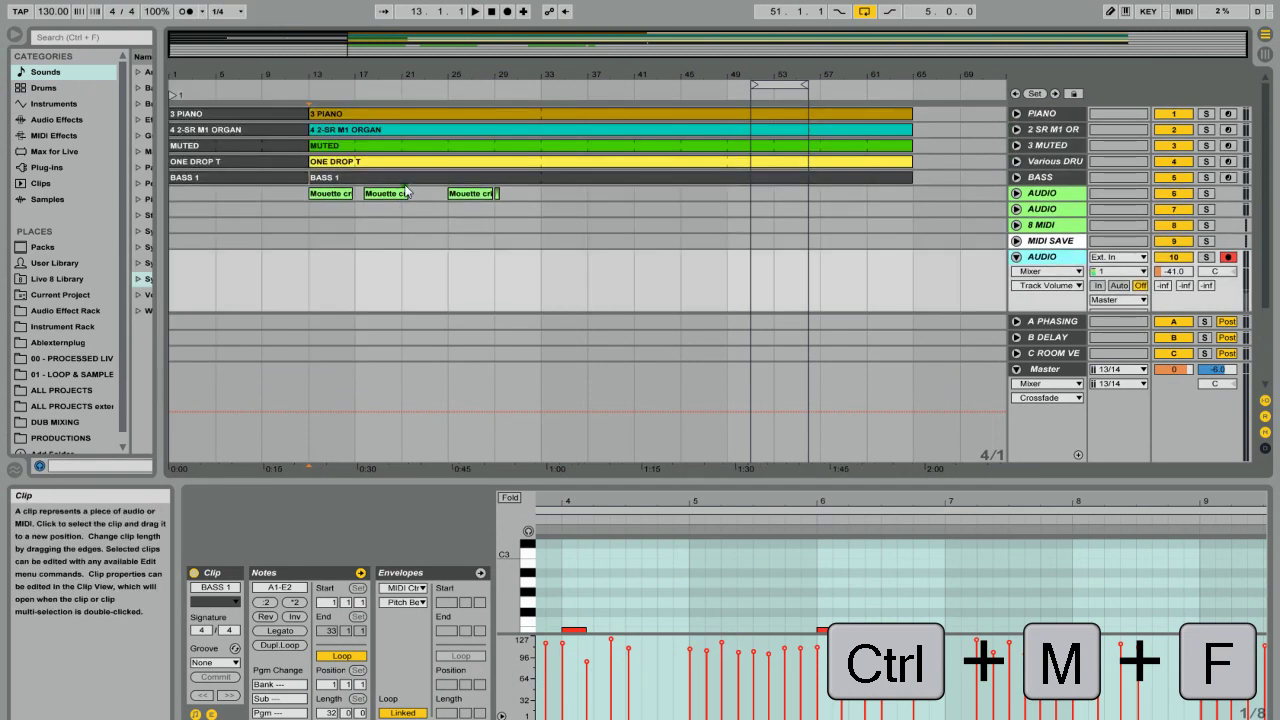
left_click(284, 90)
left_click_drag(318, 74, 318, 220)
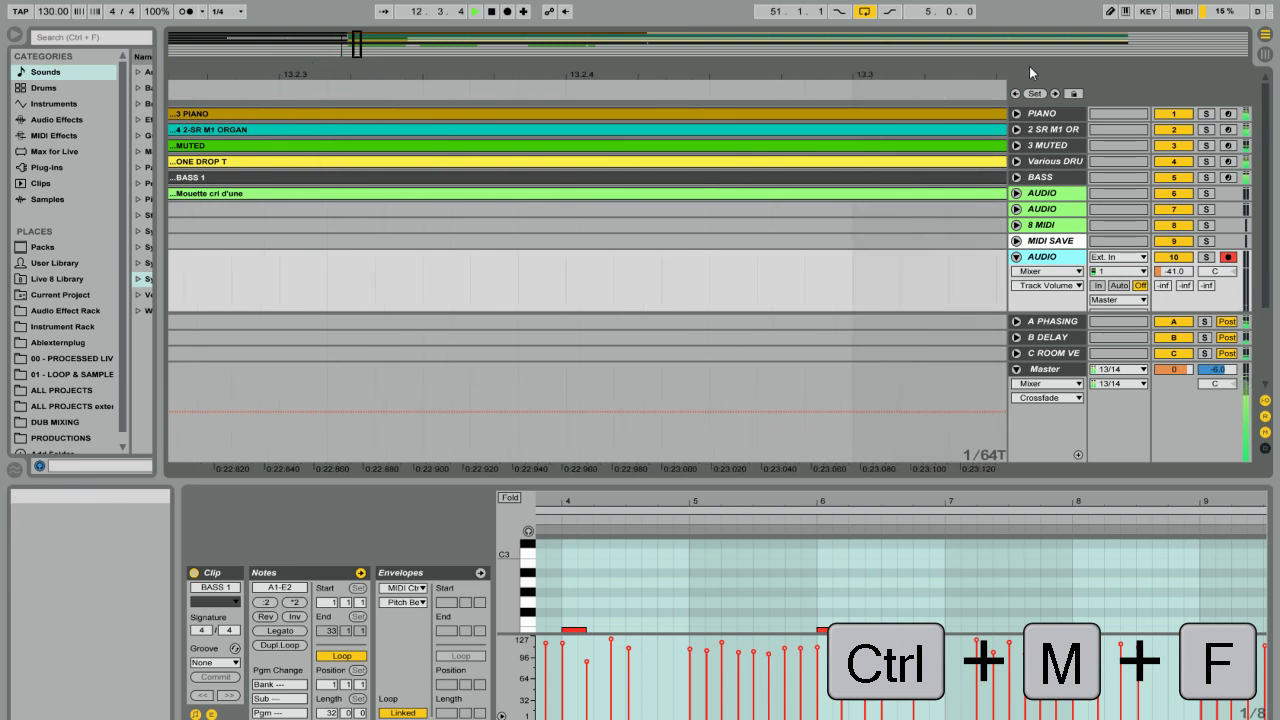
left_click(1017, 114)
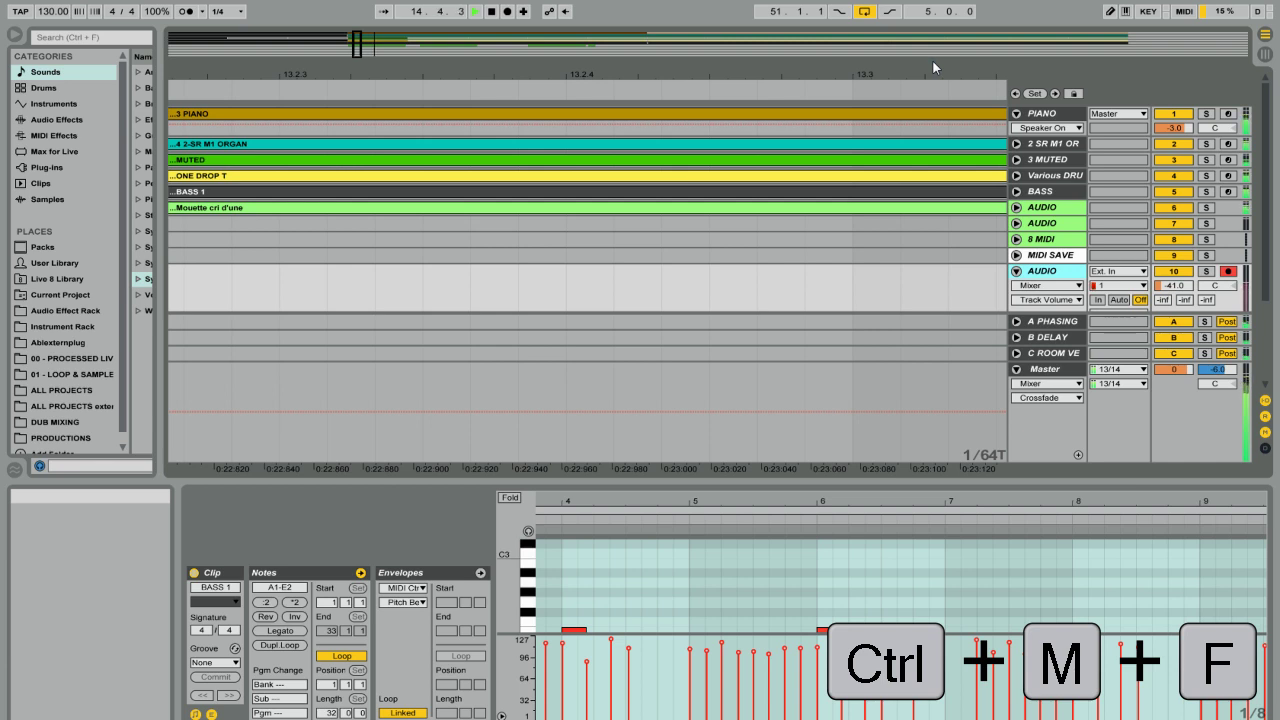
key("ctrl+f")
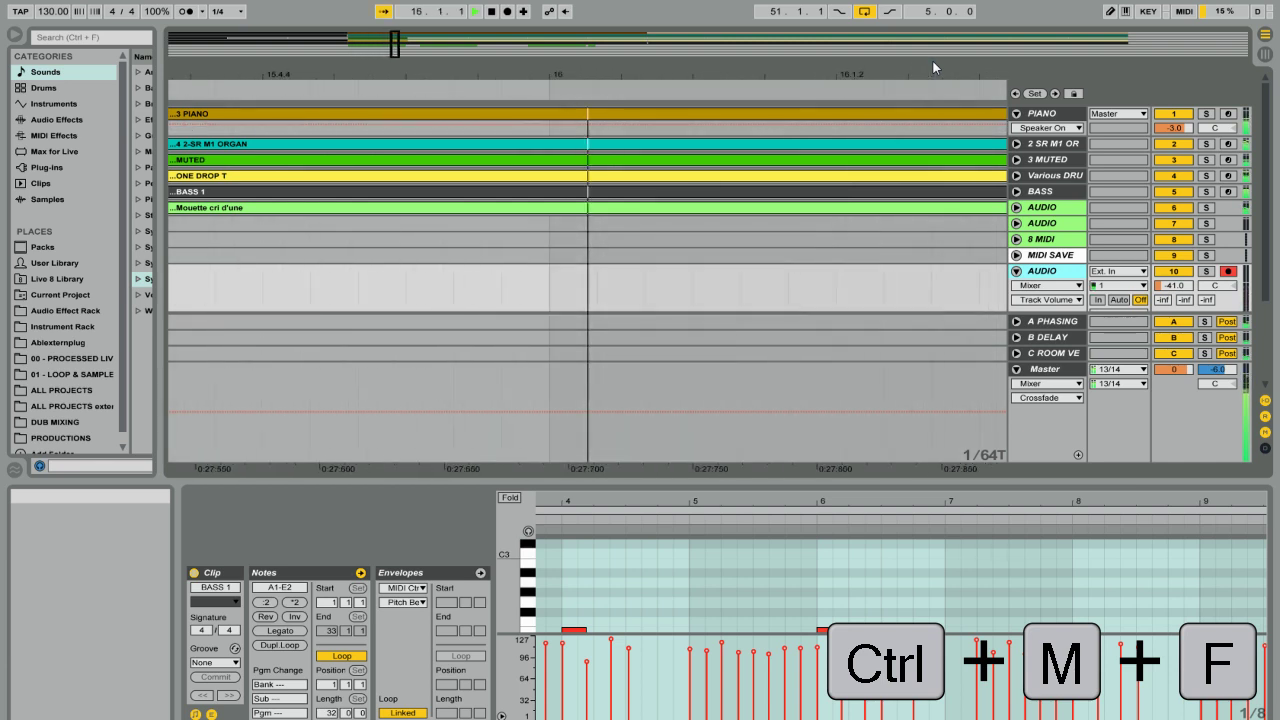
Toggle Follow during playback, leave it off and stop playback.
left_click_drag(821, 75, 730, 75)
key("ctrl+f")
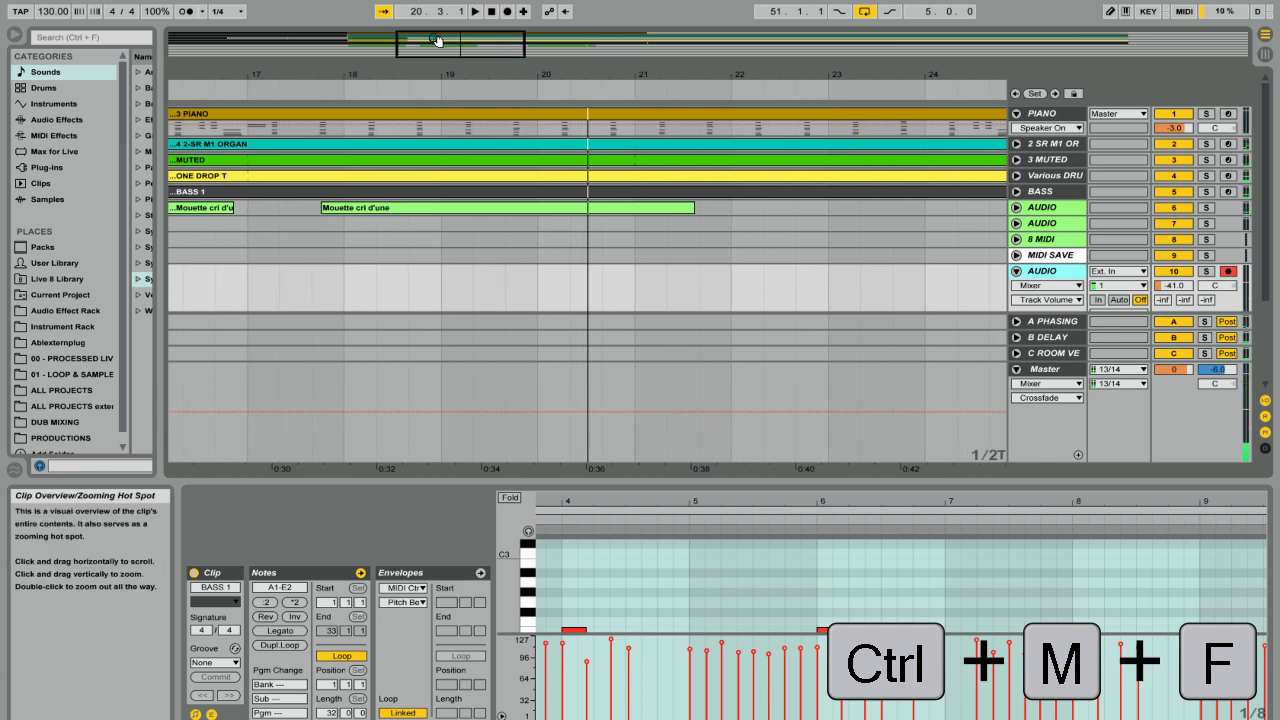
key("ctrl+f")
key("space")
Switch to Session View, then solo and unsolo the BASS track to demonstrate the solo switch.
left_click(141, 1)
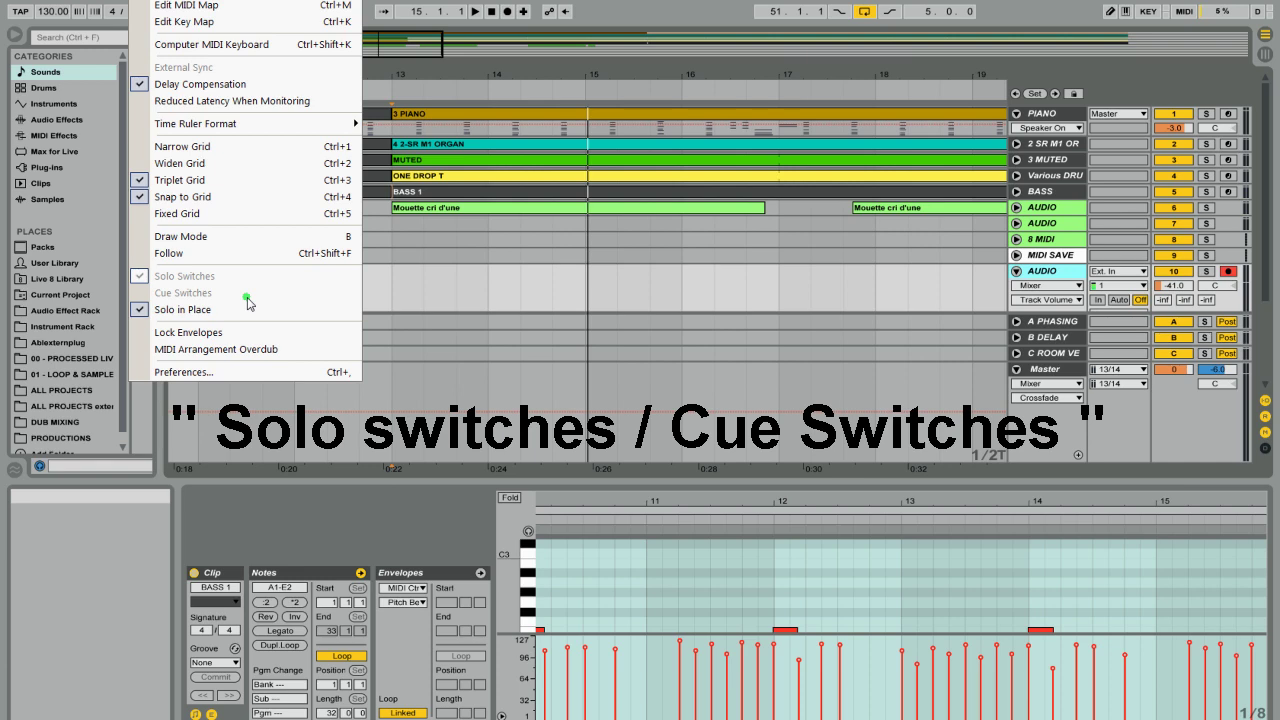
left_click(1176, 440)
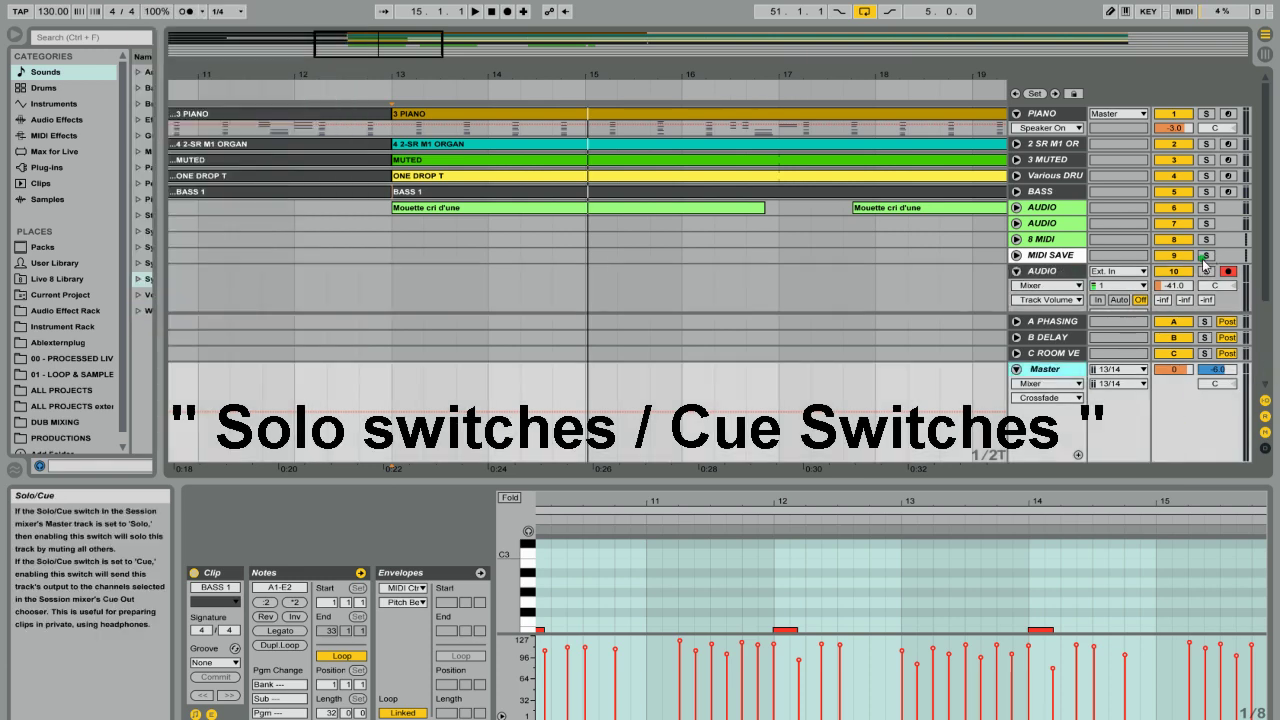
left_click(1265, 34)
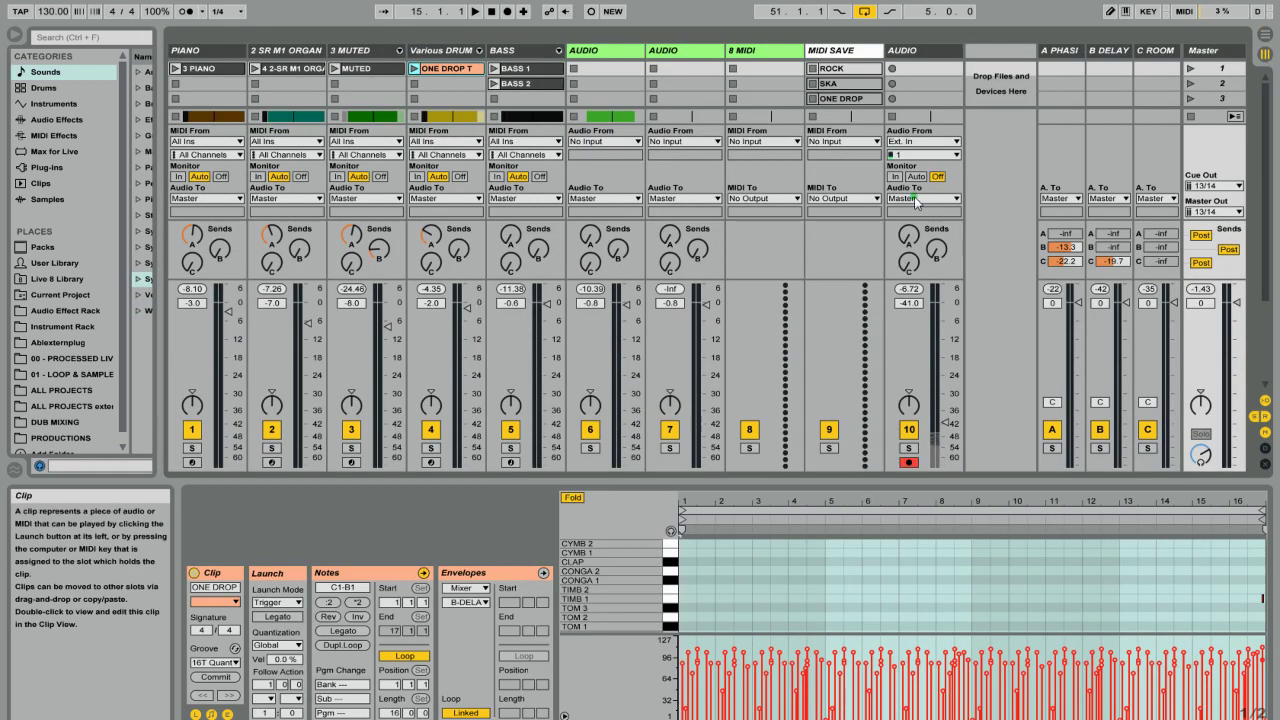
left_click(511, 448)
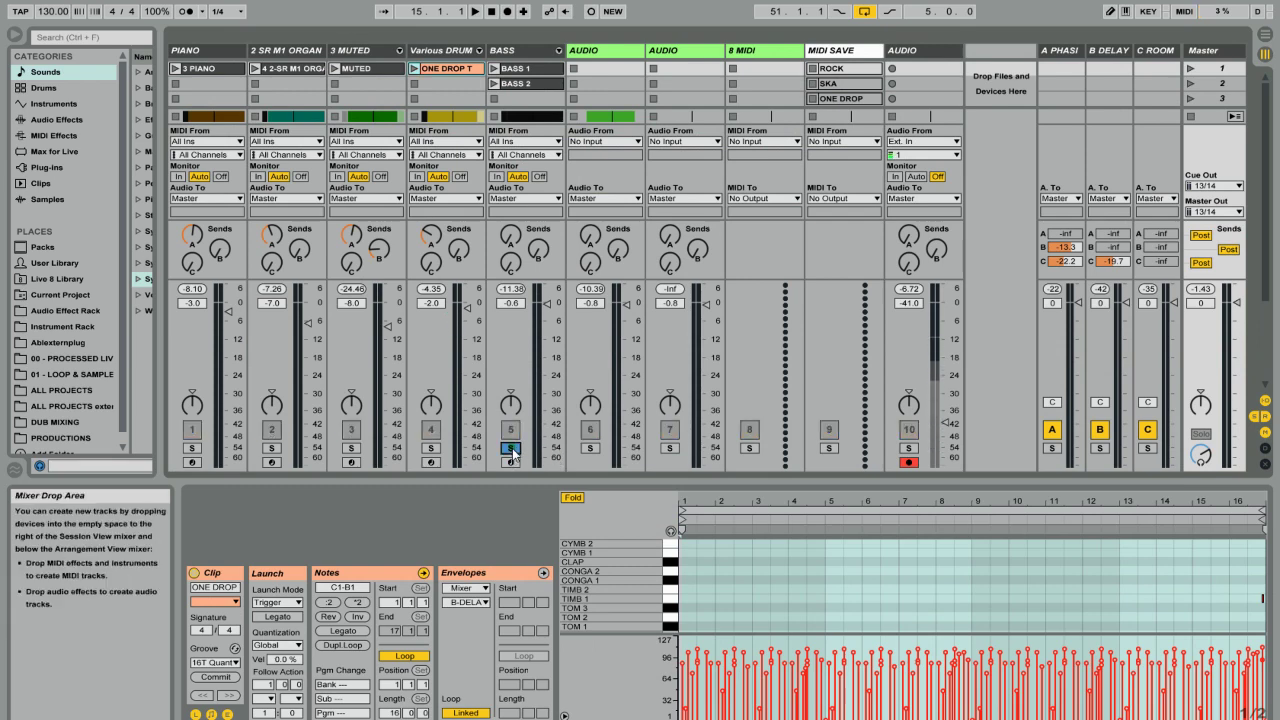
left_click(511, 448)
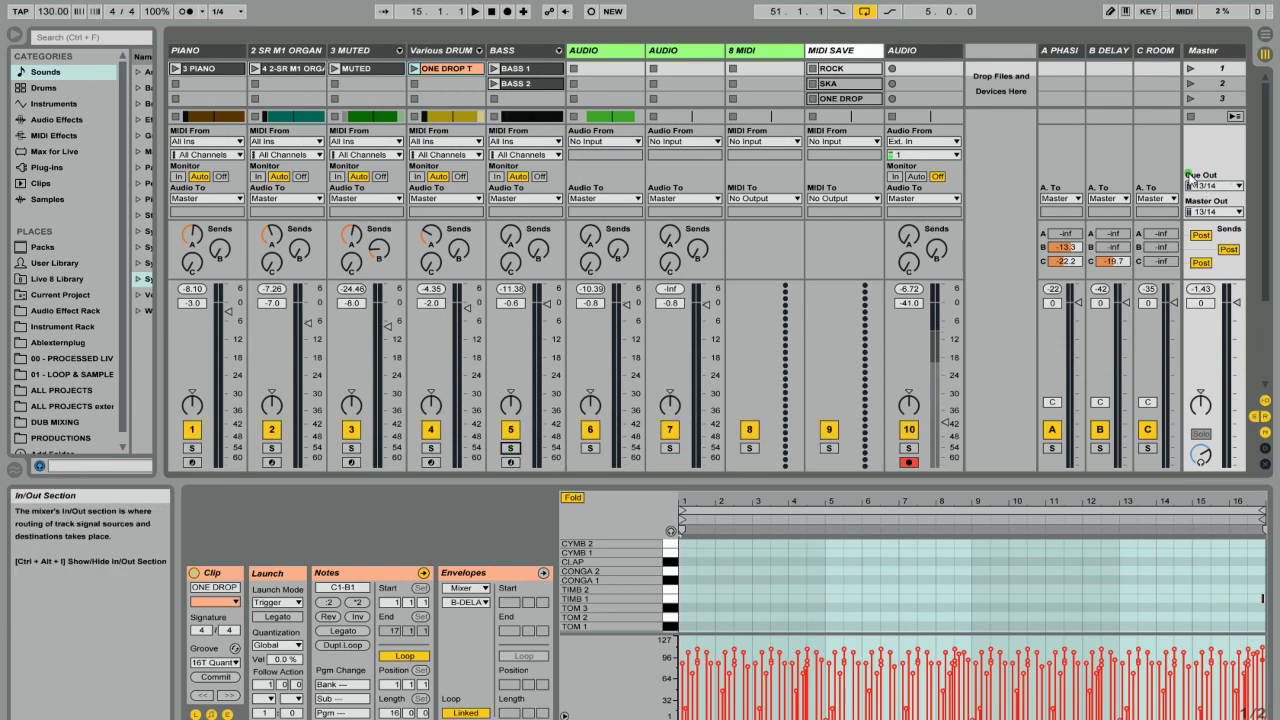
Inspect the output choices for Cue Out on the Master track.
left_click(1229, 187)
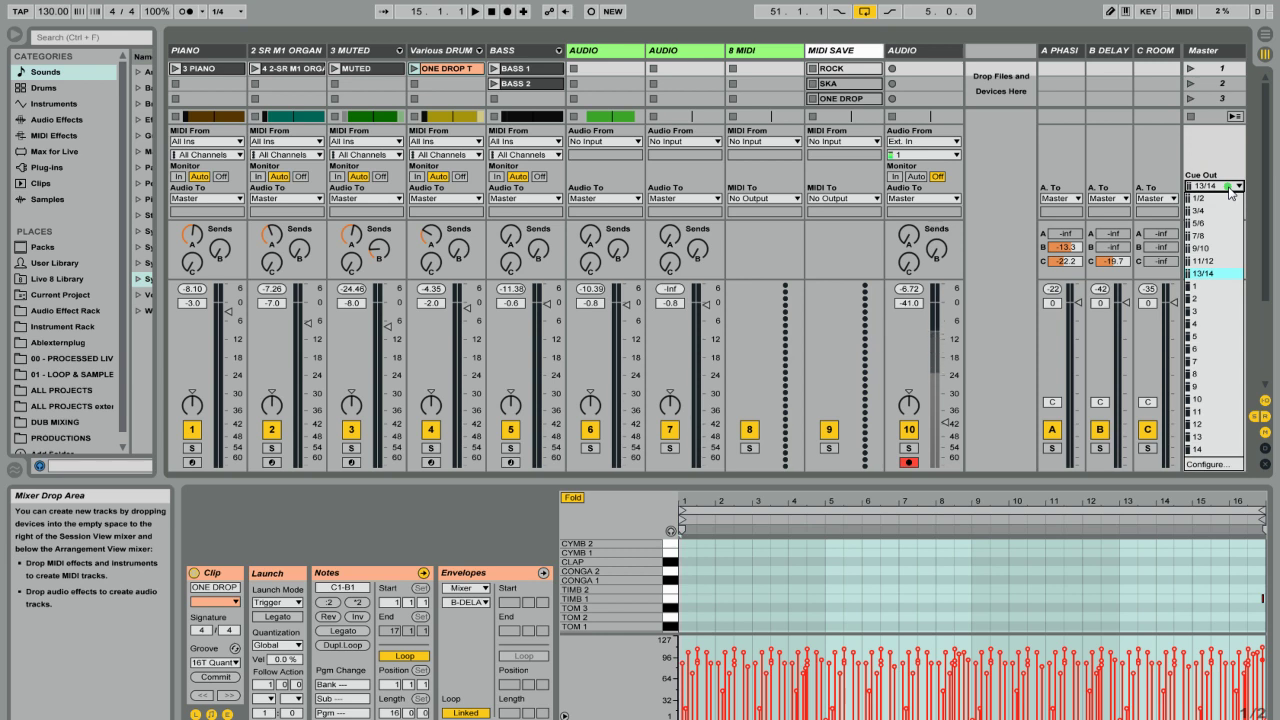
left_click(1221, 262)
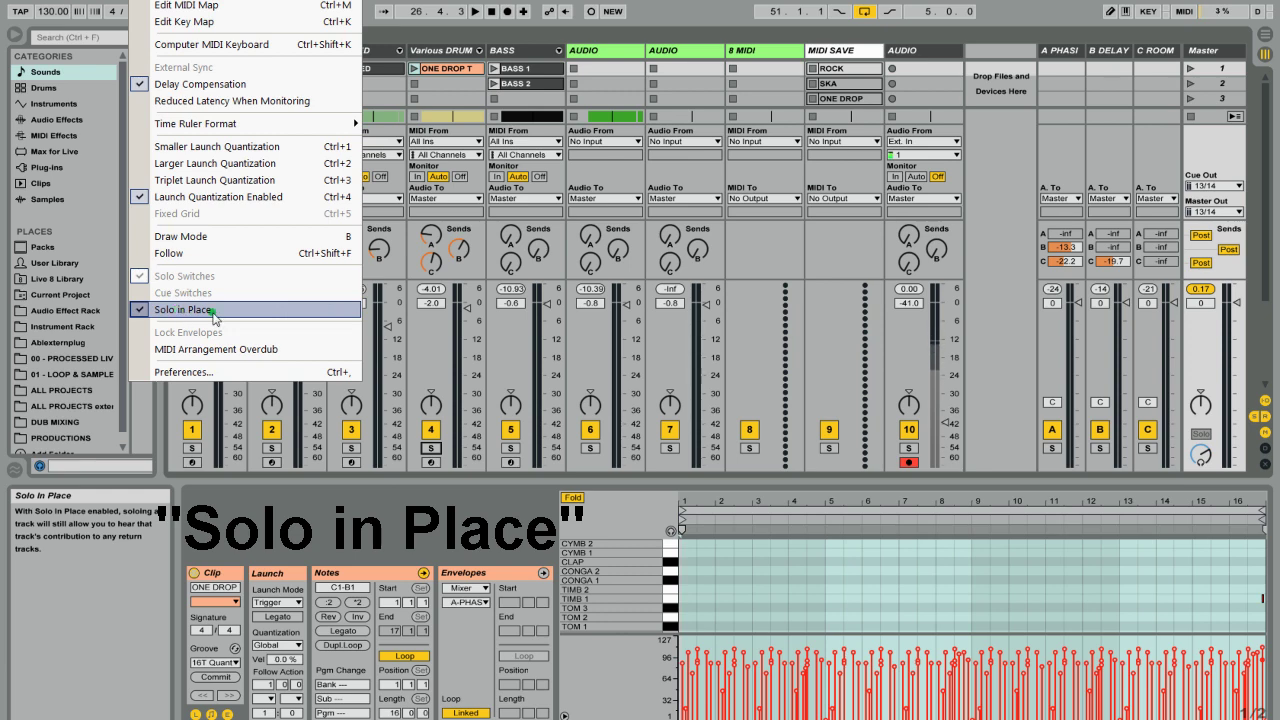
Solo the Various DRUM track, start playback and check its sends to the return tracks.
left_click(432, 450)
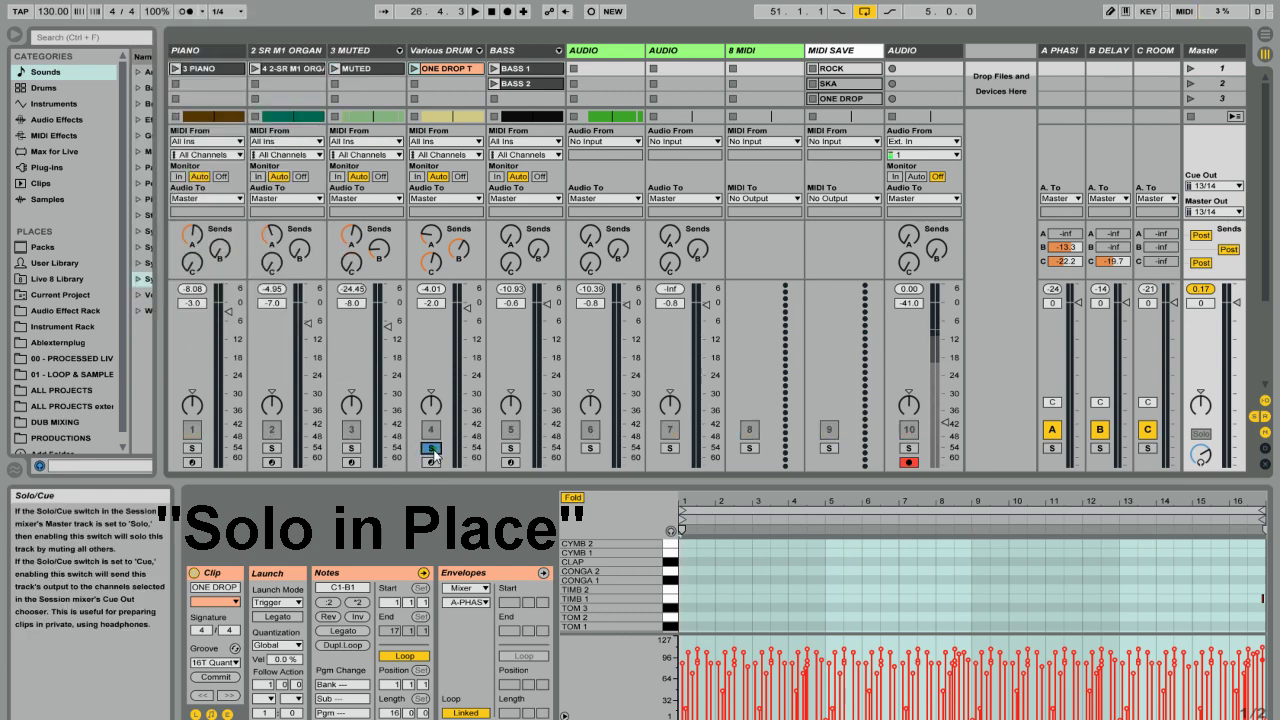
key("space")
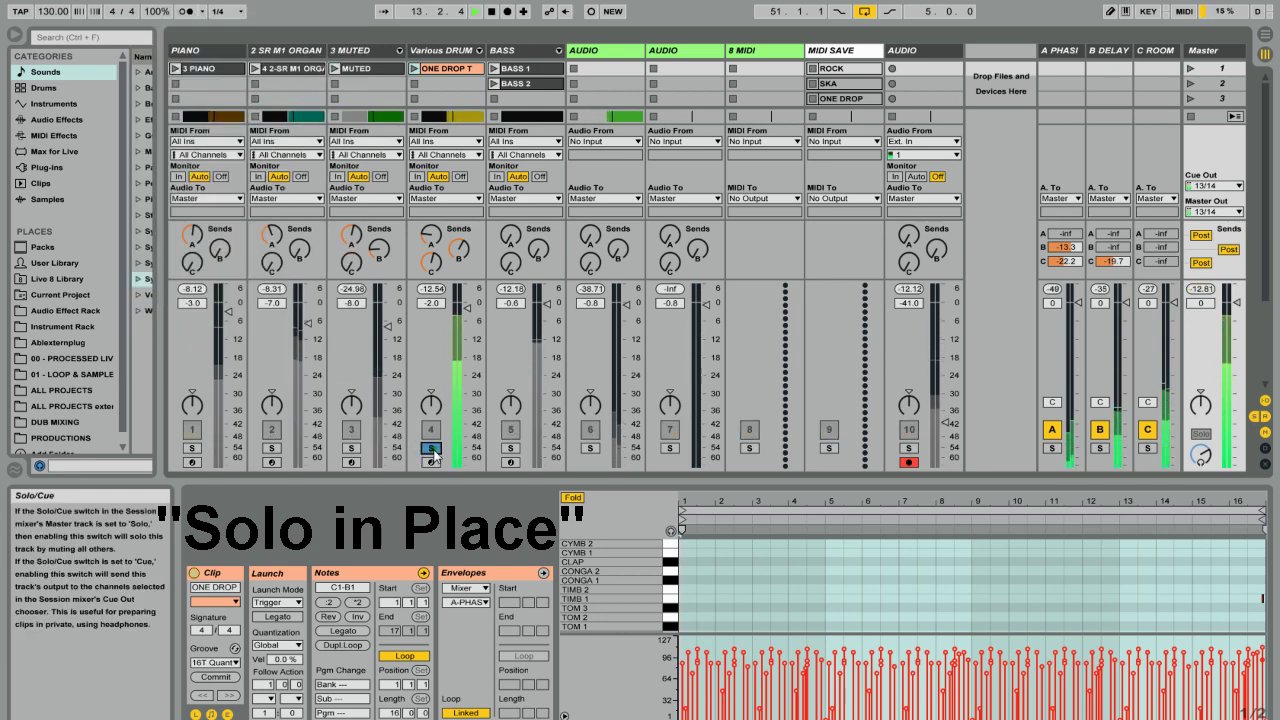
left_click(458, 250)
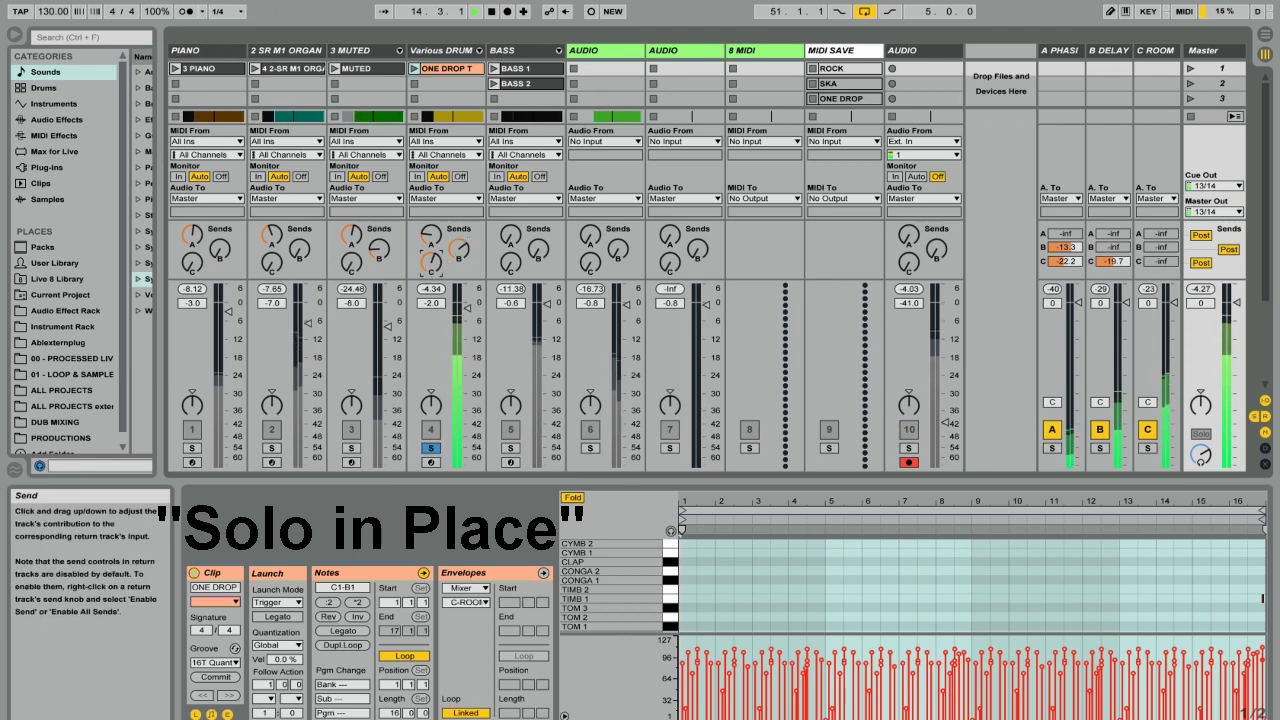
left_click(431, 236)
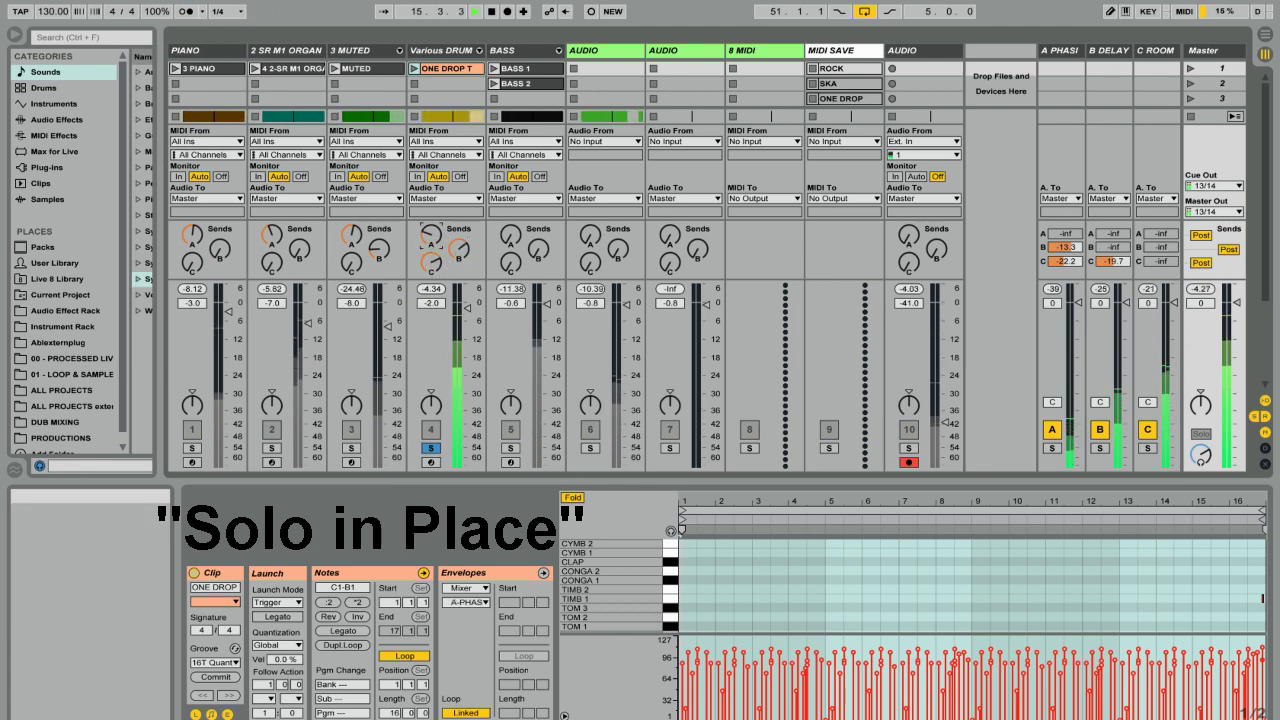
Turn off Solo in Place during playback and unsolo the Various DRUM track.
left_click(148, 1)
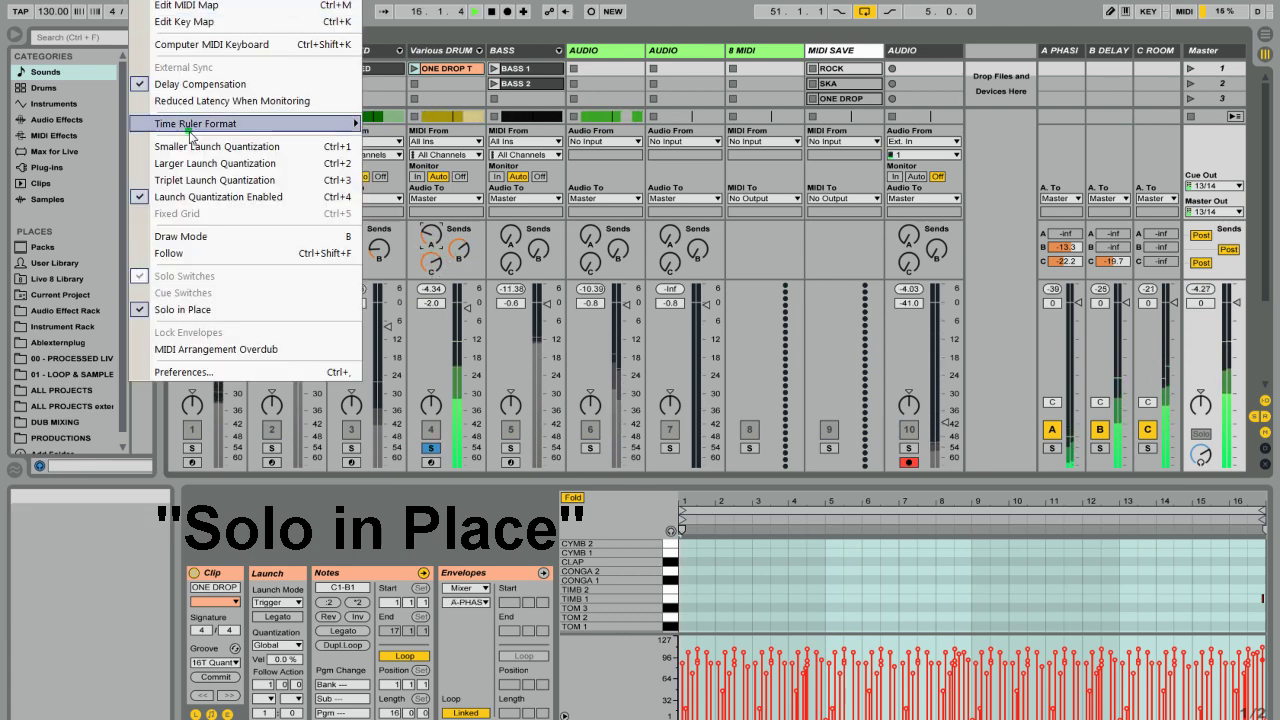
left_click(190, 309)
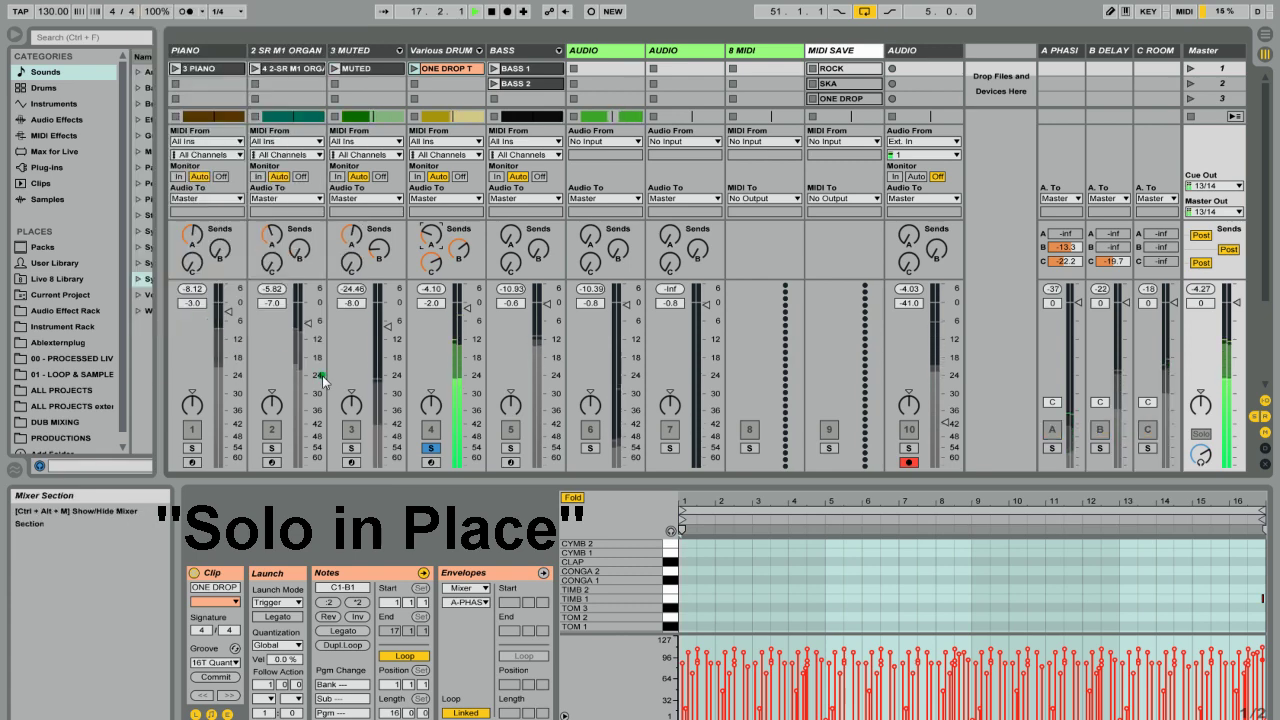
left_click(432, 449)
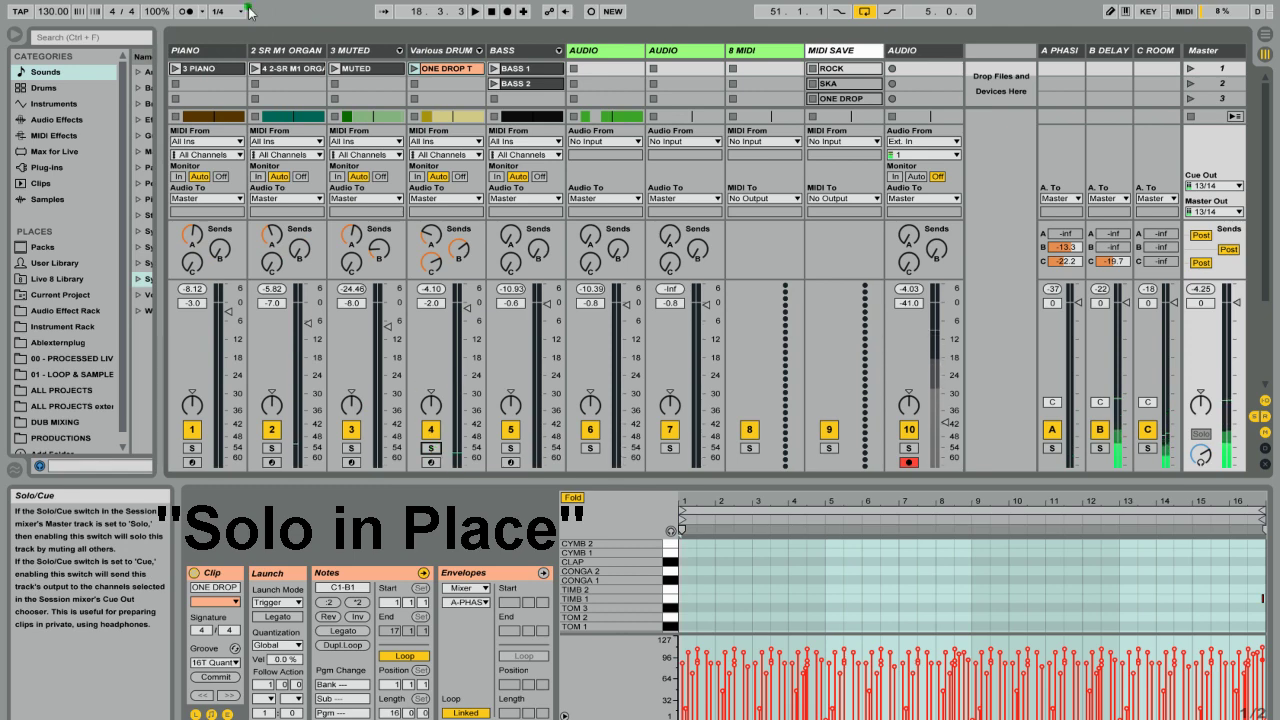
Return to Arrangement View, unfold the 3 MUTED track and increase its height.
left_click(140, 2)
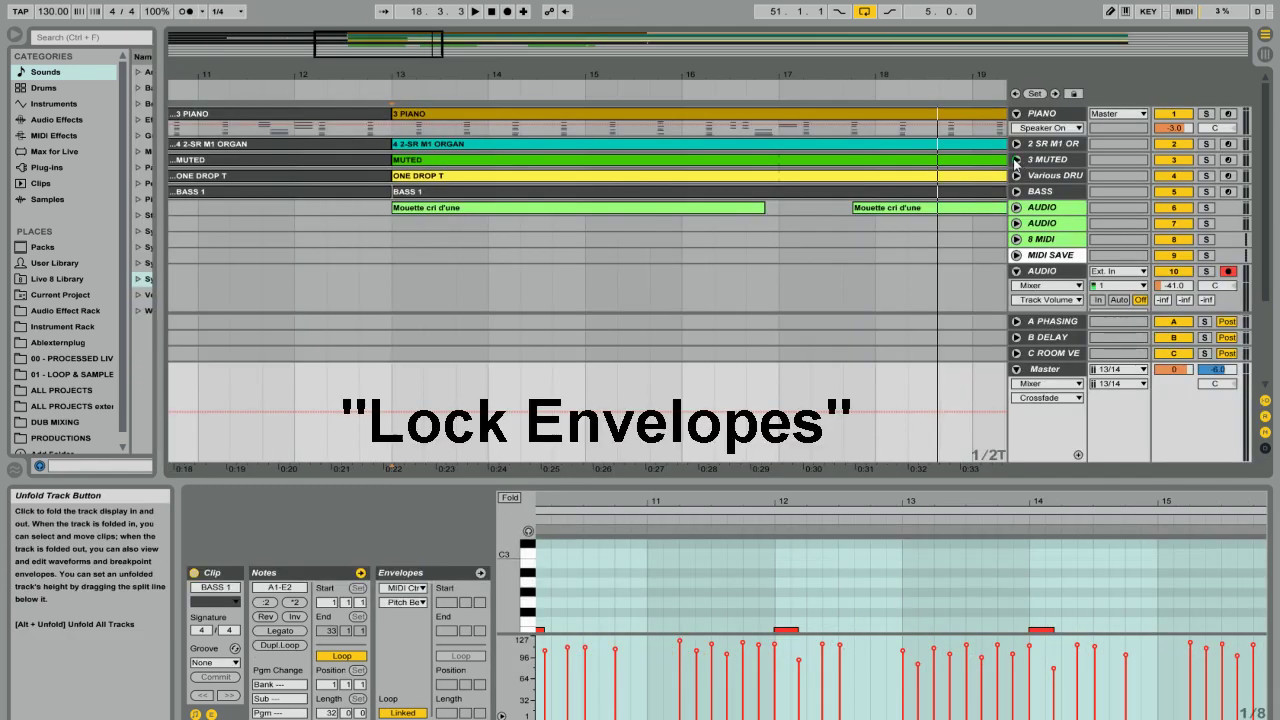
left_click(1016, 159)
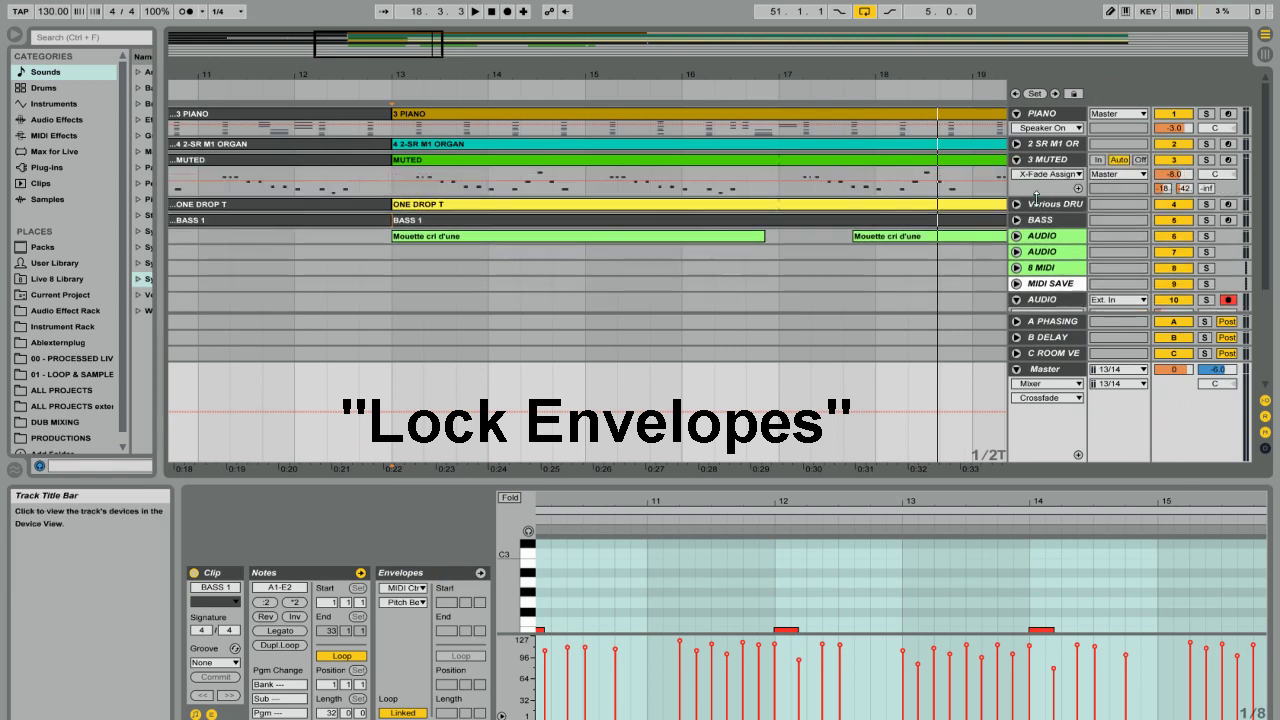
left_click_drag(1038, 198, 1038, 291)
Shape the X-Fade Assign envelope of the 3 MUTED track with a raised step in bar 16 and a lowered step across bars 17 and 18.
left_click(654, 230)
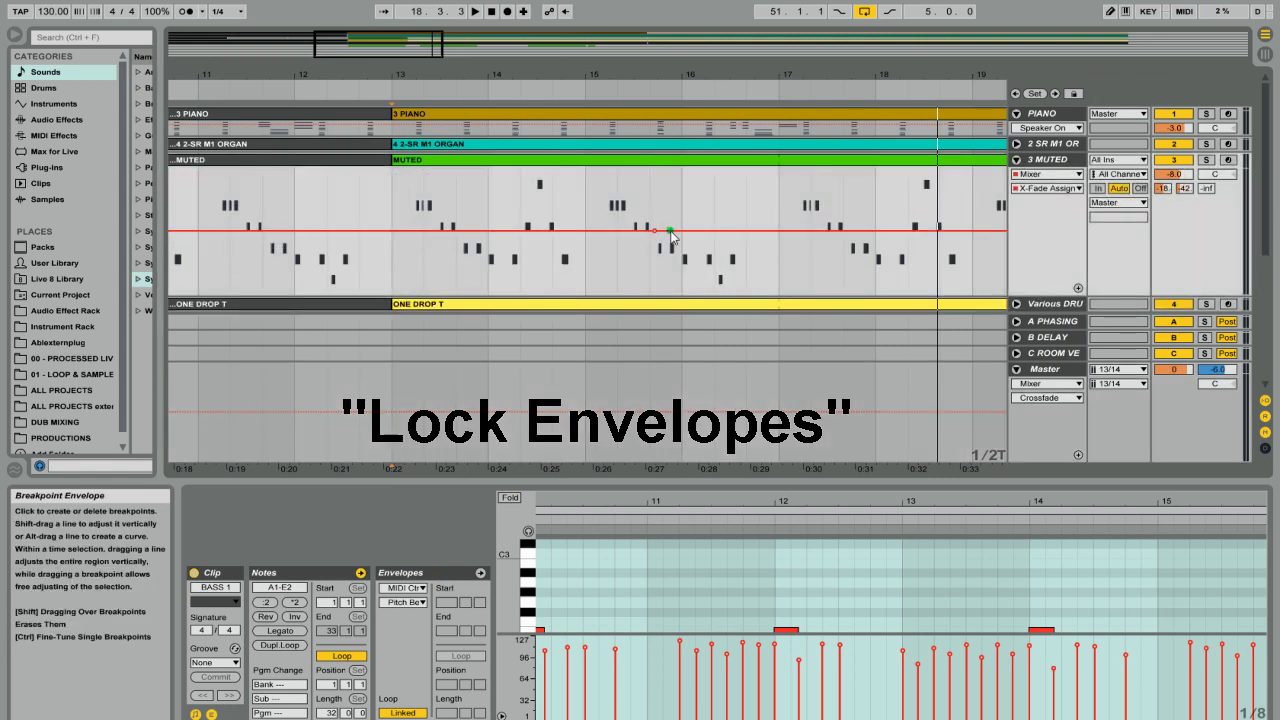
left_click(711, 188)
mouse_move(711, 188)
left_mouse_down()
mouse_move(803, 232)
mouse_move(821, 271)
left_mouse_up()
left_click(754, 188)
left_click_drag(914, 271, 914, 230)
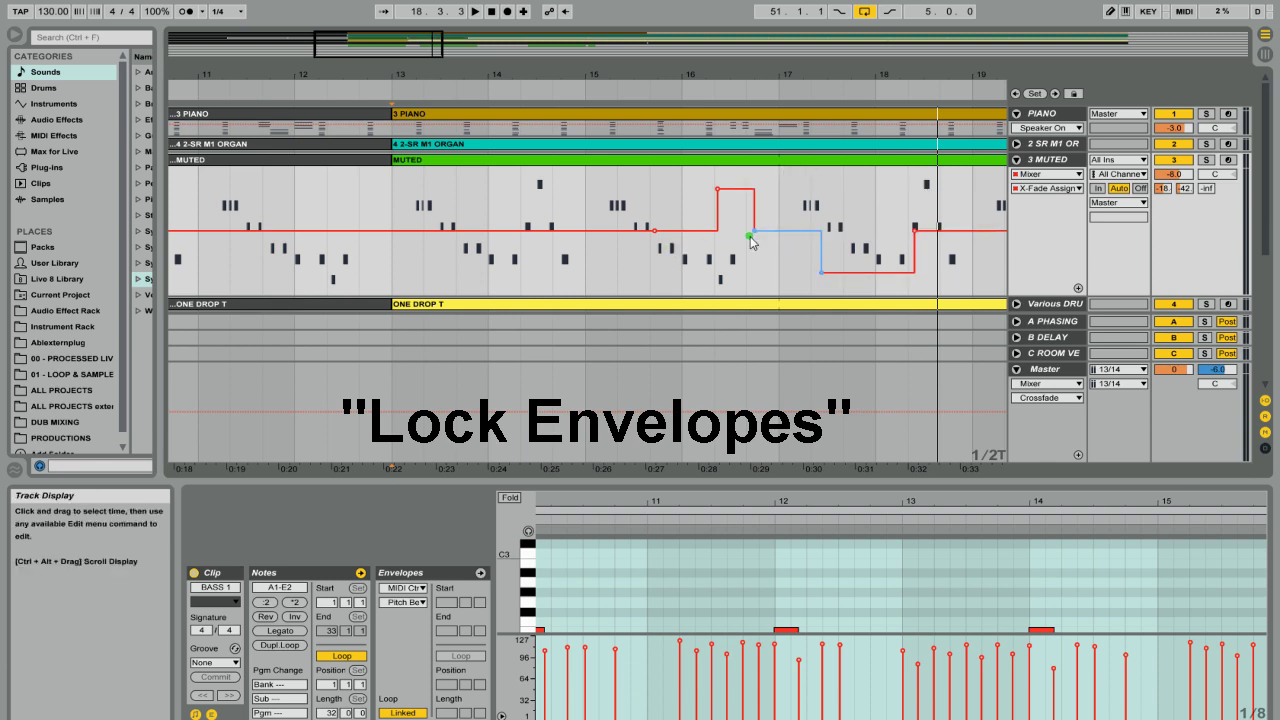
Try duplicating and deleting bar 16 of the 3 MUTED track with envelopes unlocked, undoing each edit.
left_click_drag(685, 268, 769, 258)
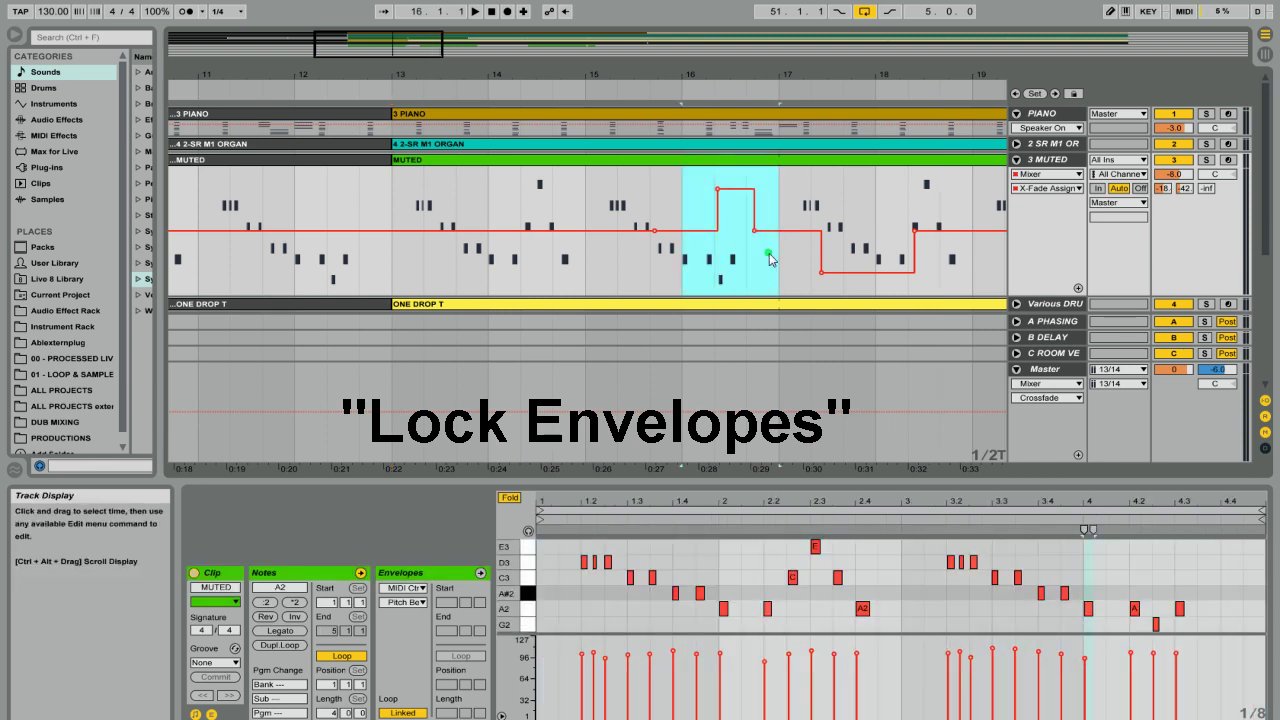
key("ctrl+d")
key("ctrl+z")
key("Delete")
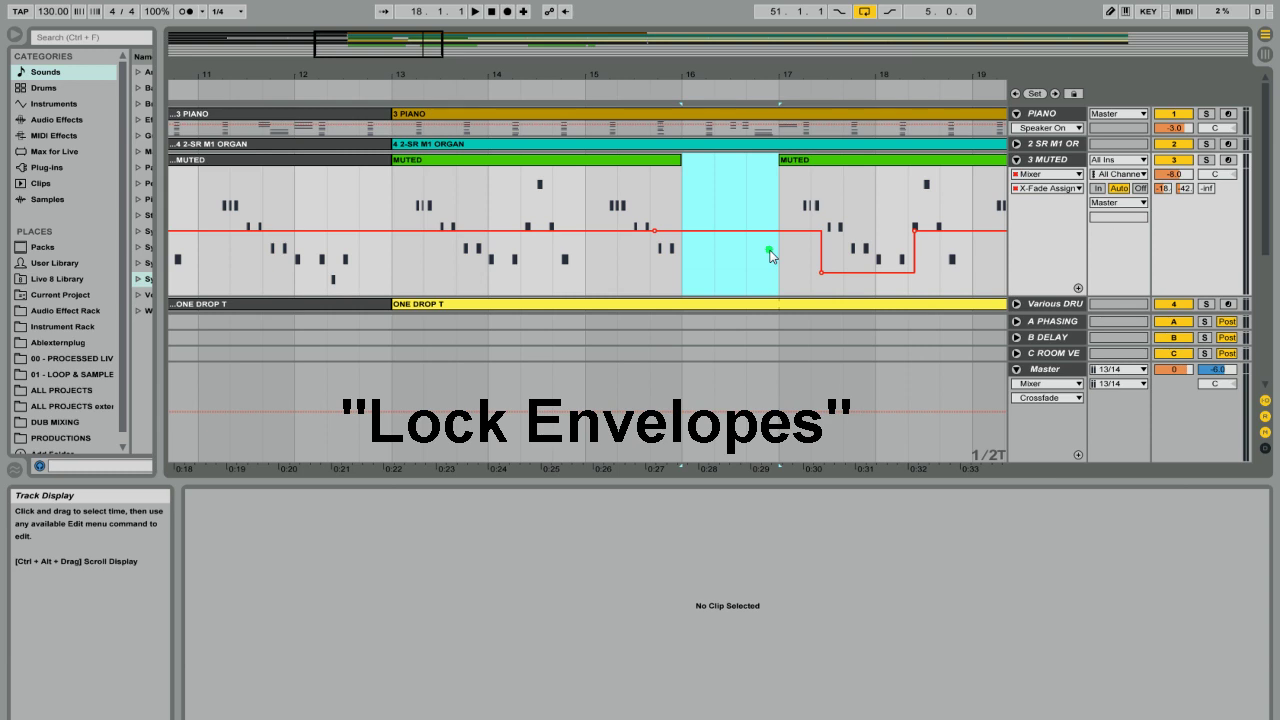
key("ctrl+z")
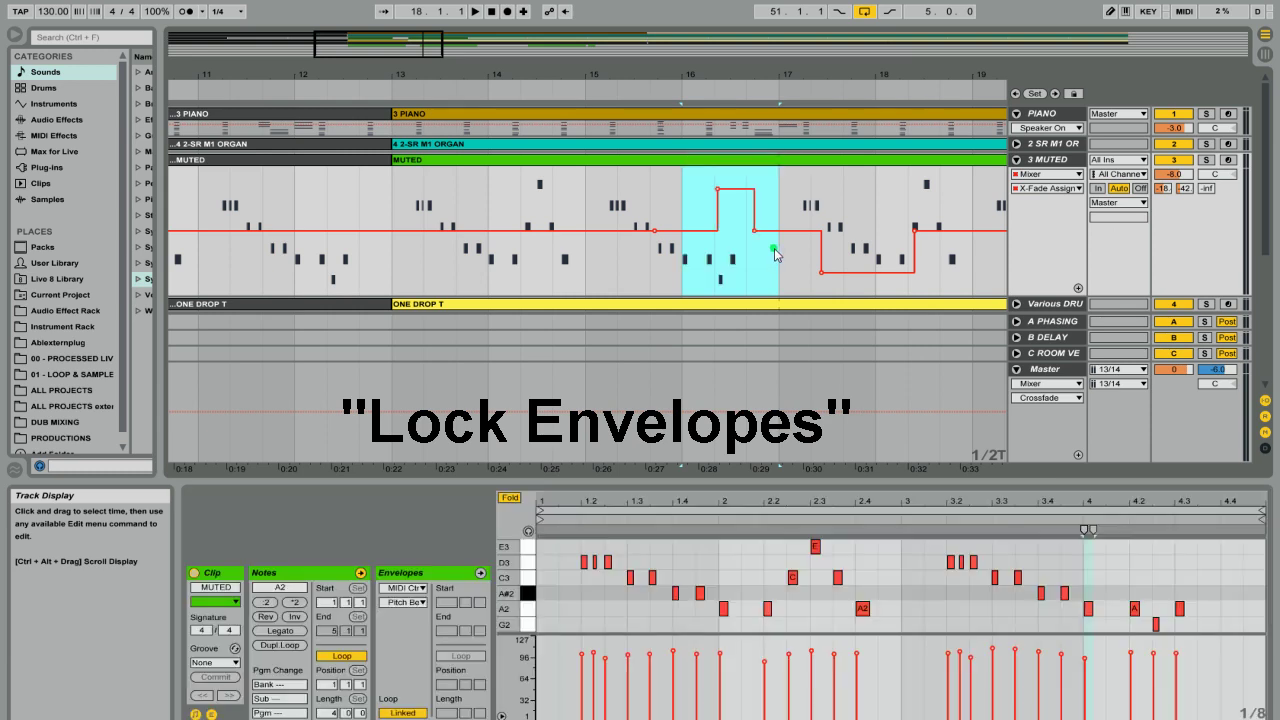
Turn on Lock Envelopes and delete bar 16 of the MUTED clip.
left_click(1073, 94)
left_click(700, 258)
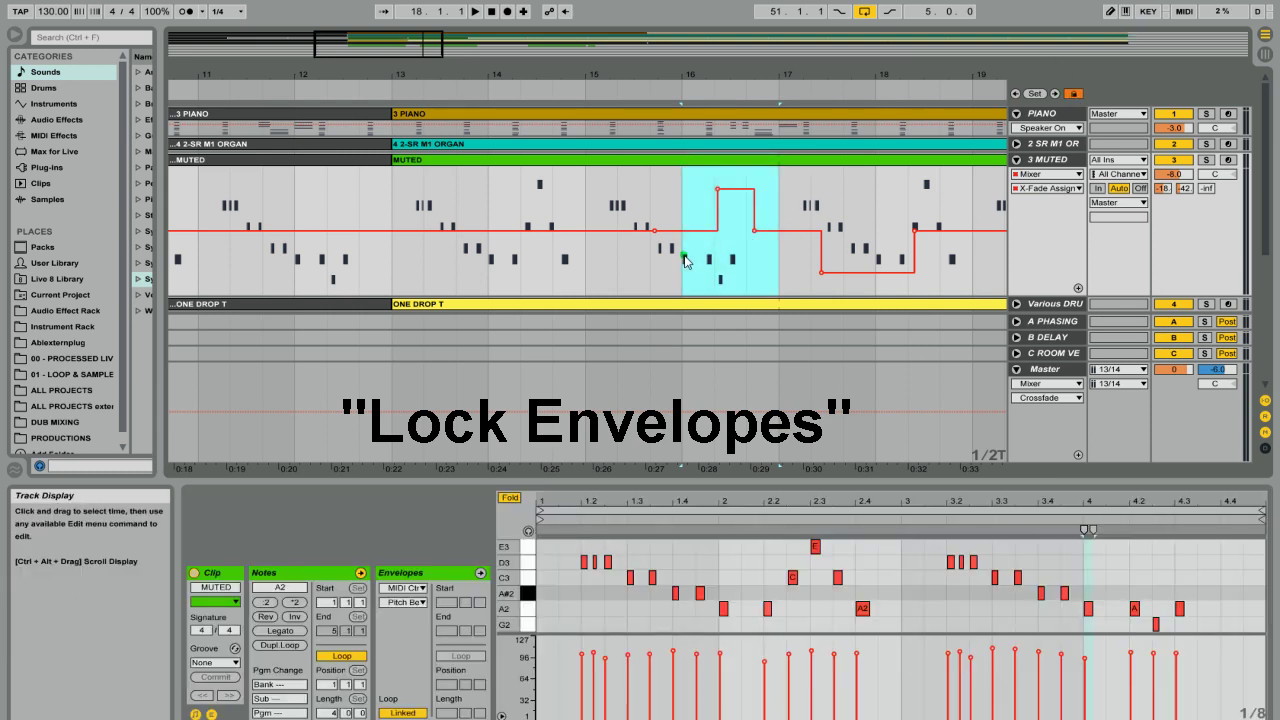
key("Delete")
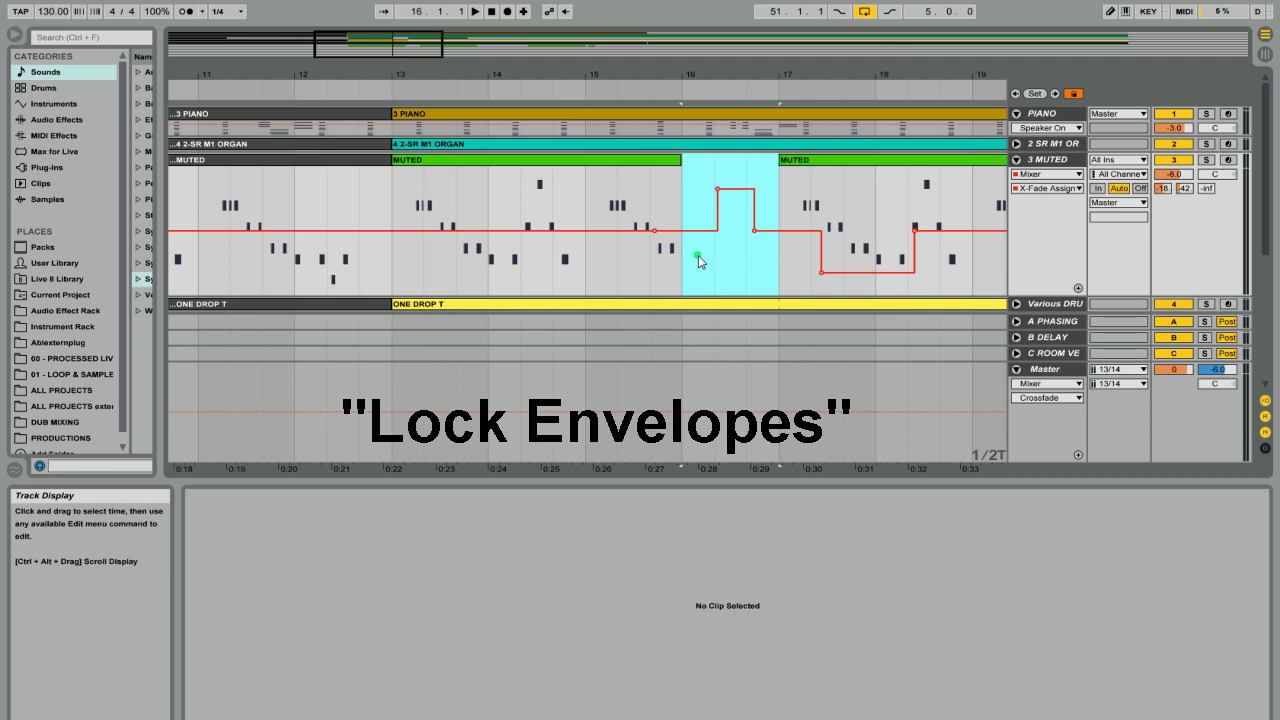
Move the MUTED clip starting at bar 13 to bar 14, and undo the move, the bar 16 deletion and the X-Fade Assign envelope edits.
left_click(620, 170)
mouse_move(620, 170)
left_mouse_down()
mouse_move(713, 171)
mouse_move(614, 170)
left_mouse_up()
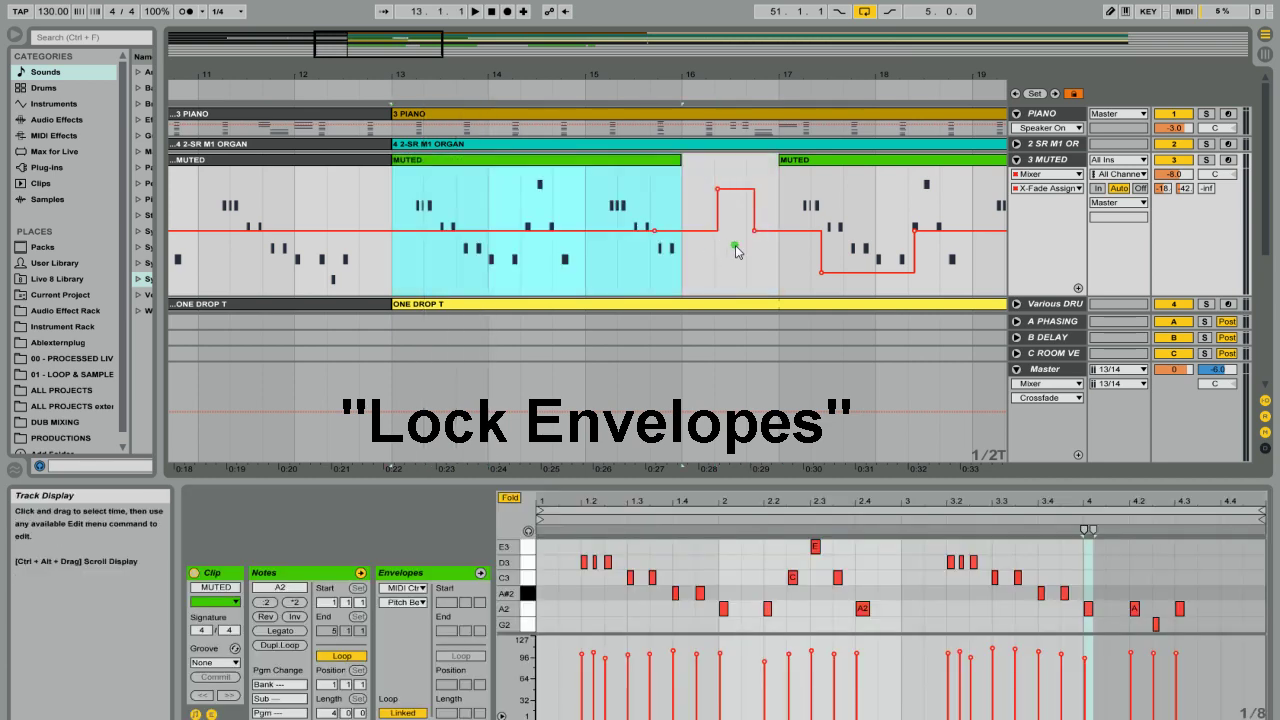
key("ctrl+z")
key("ctrl+z")
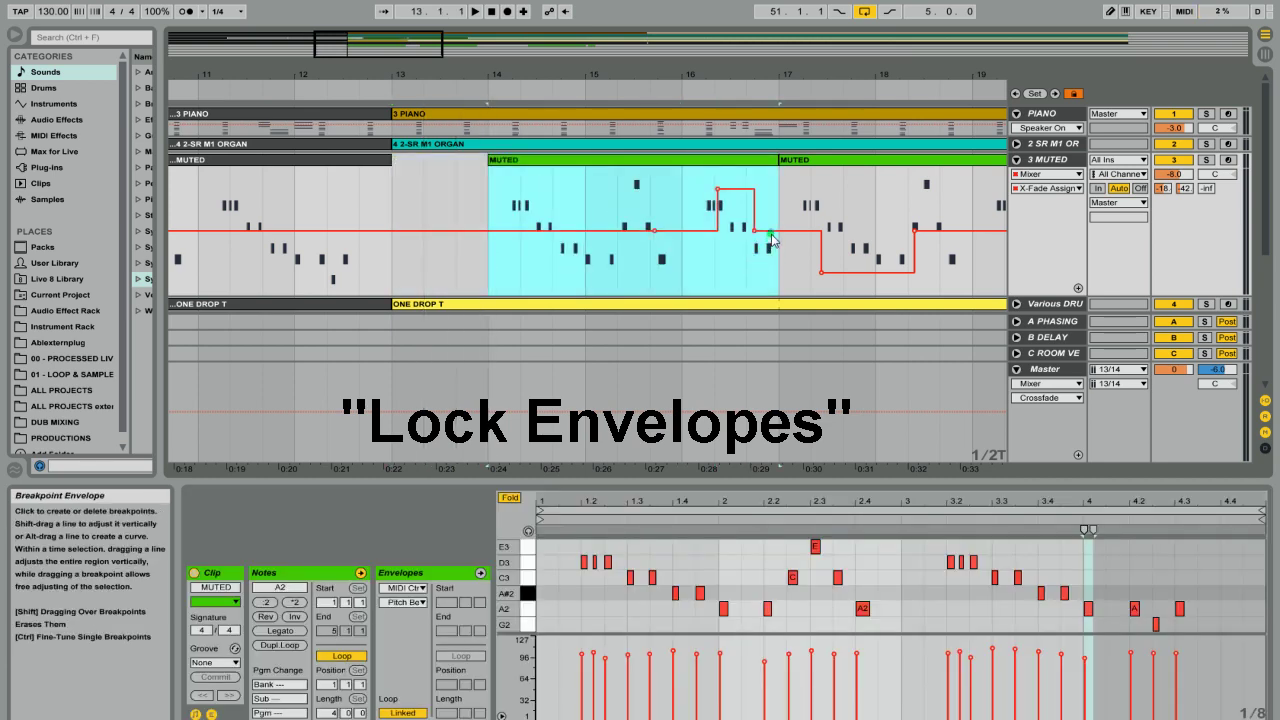
key("ctrl+z")
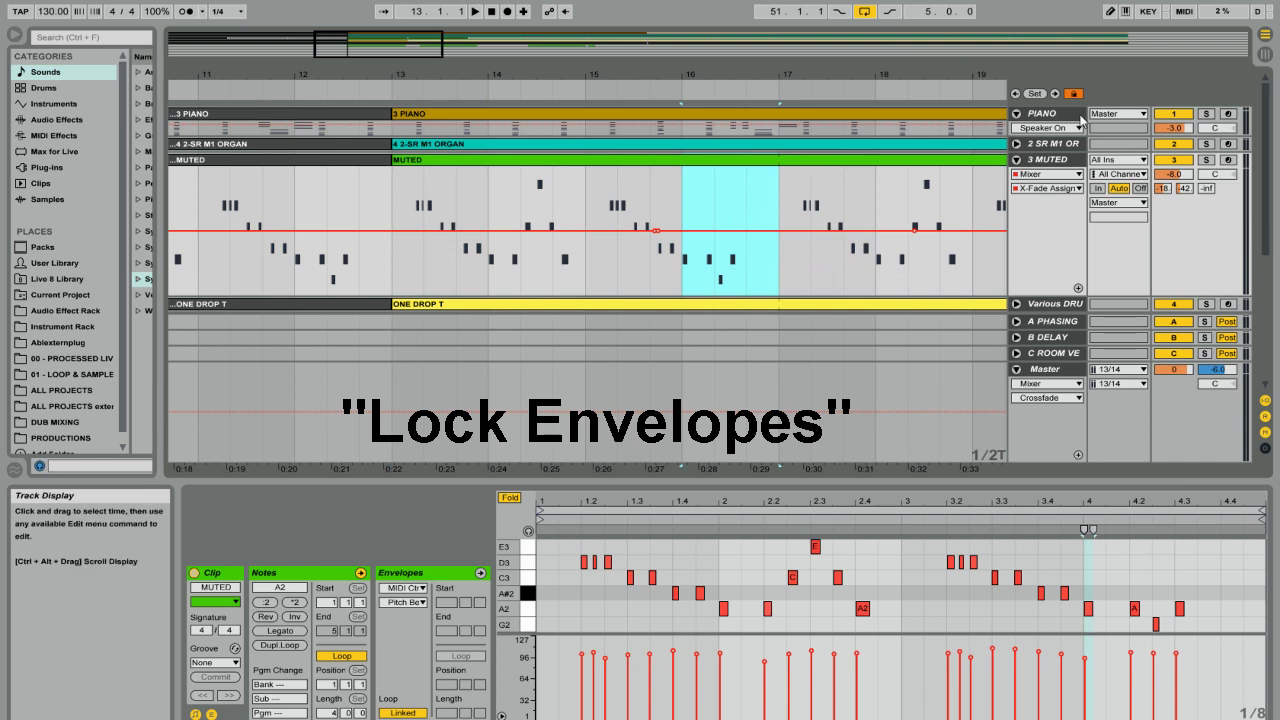
Turn off Lock Envelopes and enable MIDI Arrangement Overdub.
left_click(1074, 93)
key("alt+o")
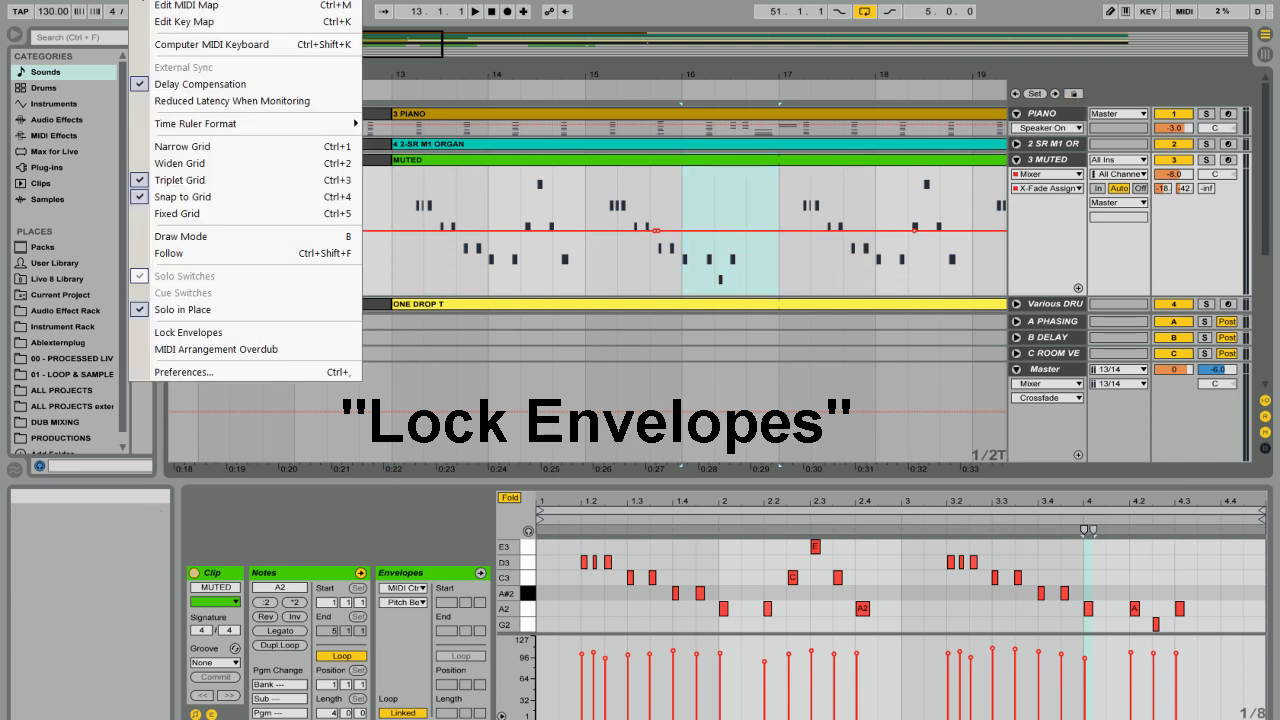
left_click(234, 350)
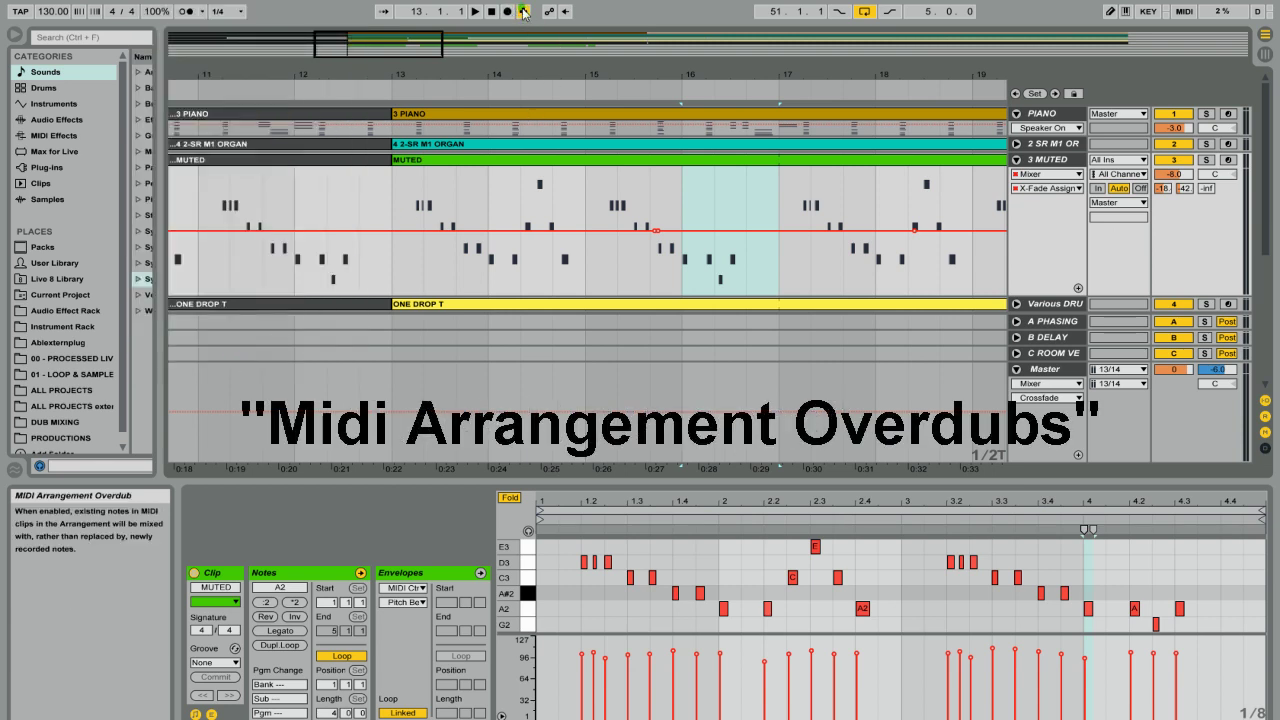
Examine the BASS 1 clip's notes from Session View while adjusting the Clip View height, and return to Arrangement View.
left_click_drag(521, 481, 617, 518)
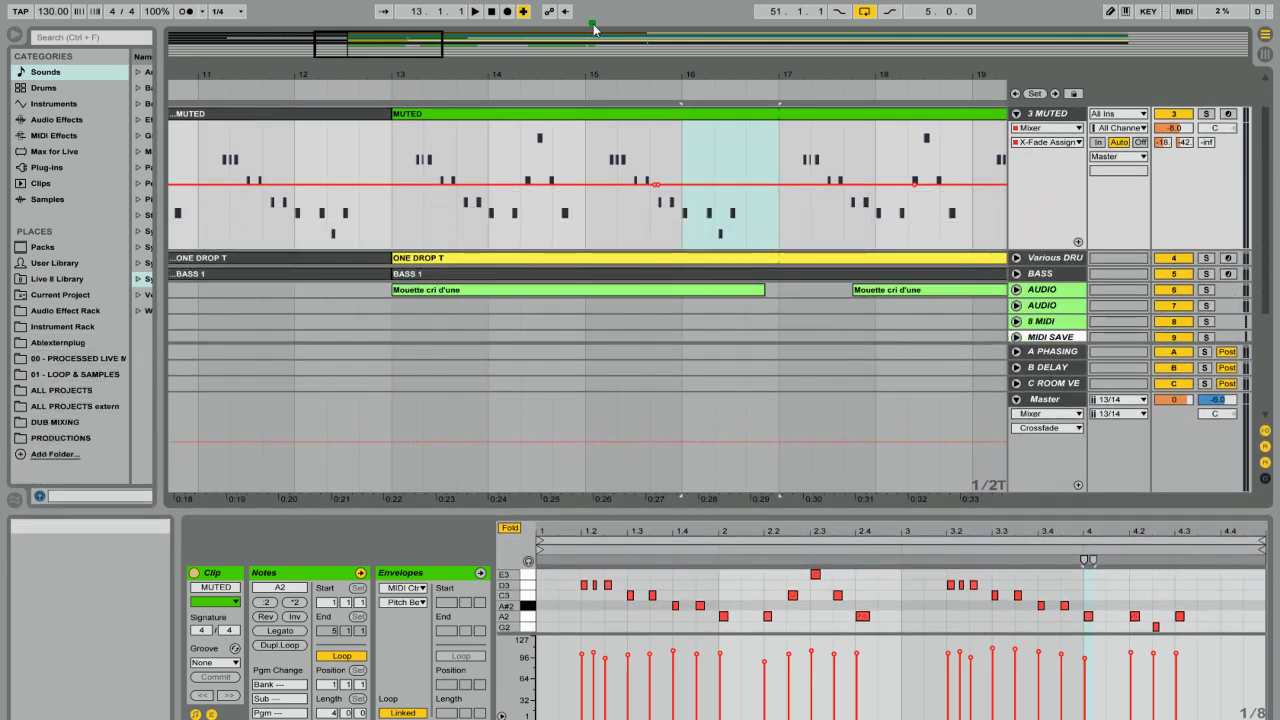
left_click(1264, 56)
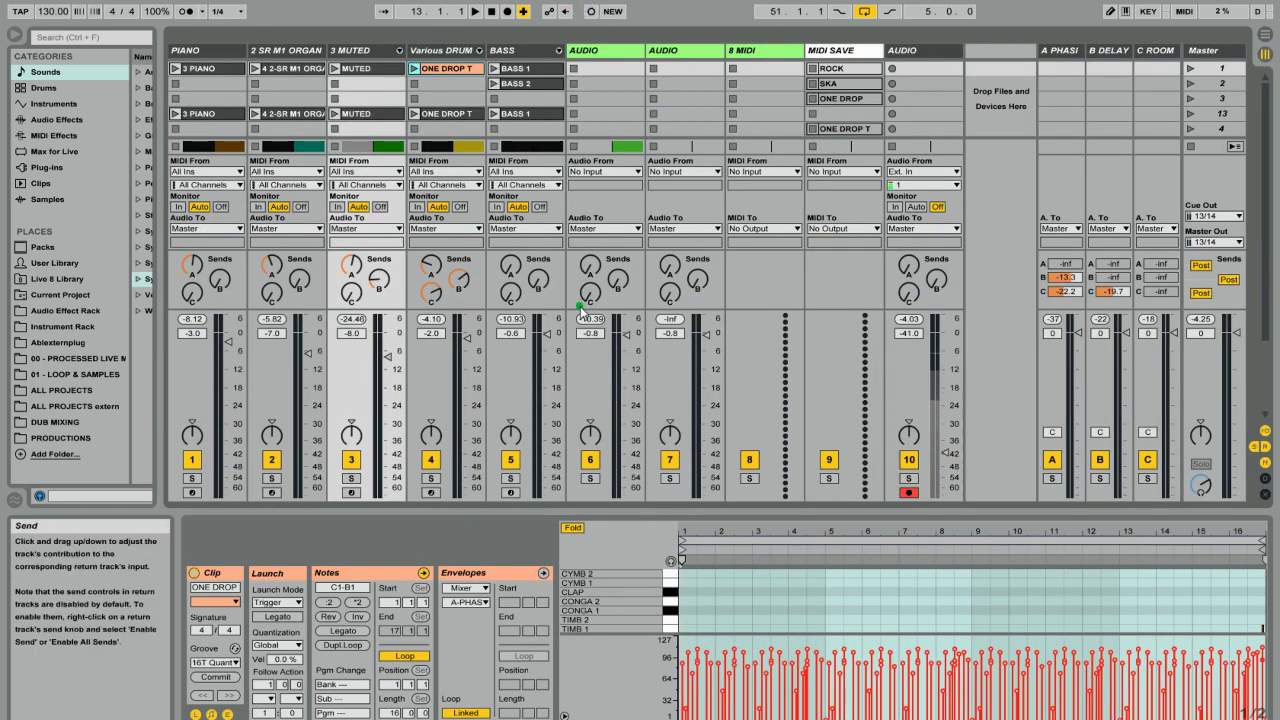
left_click_drag(567, 311, 567, 416)
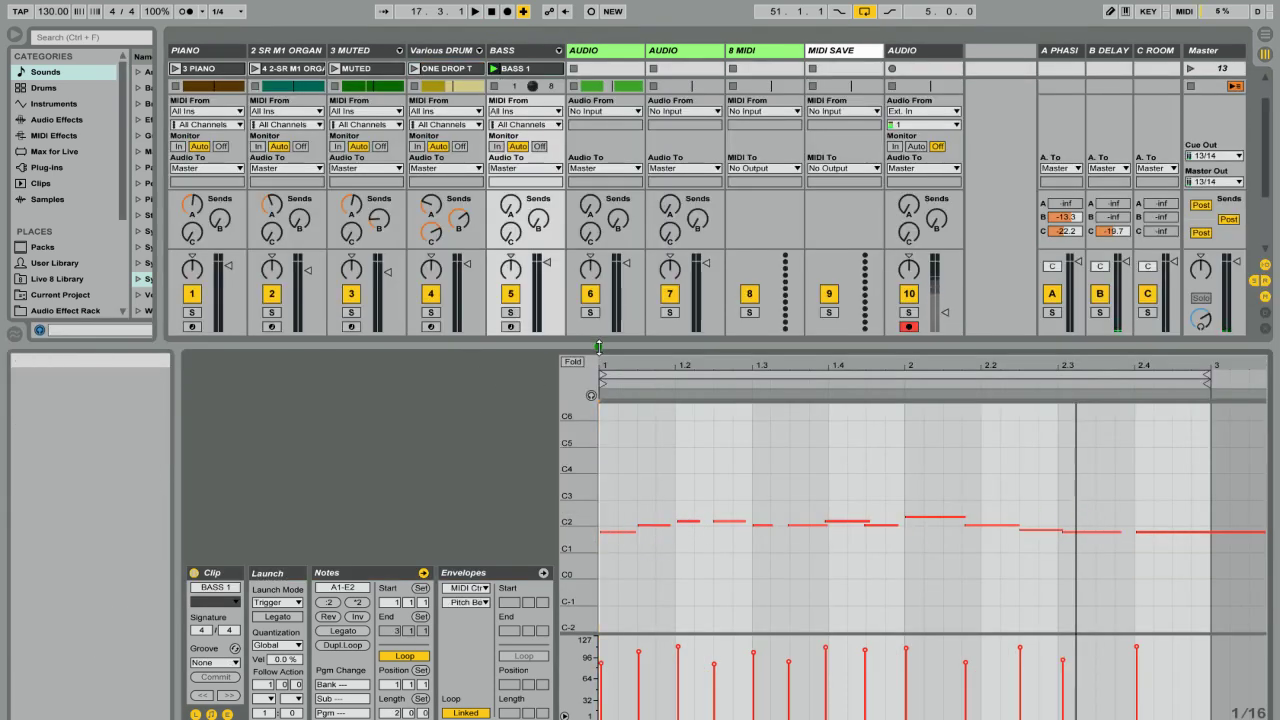
left_click_drag(590, 345, 590, 449)
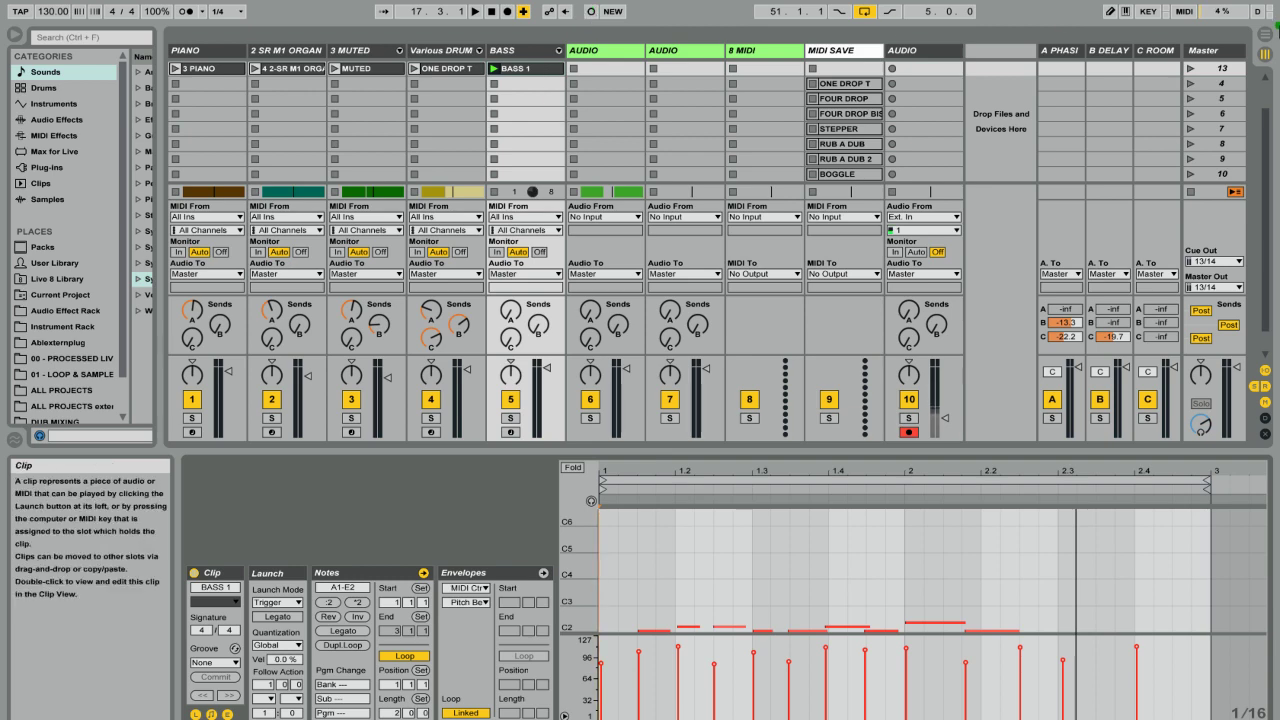
key("Tab")
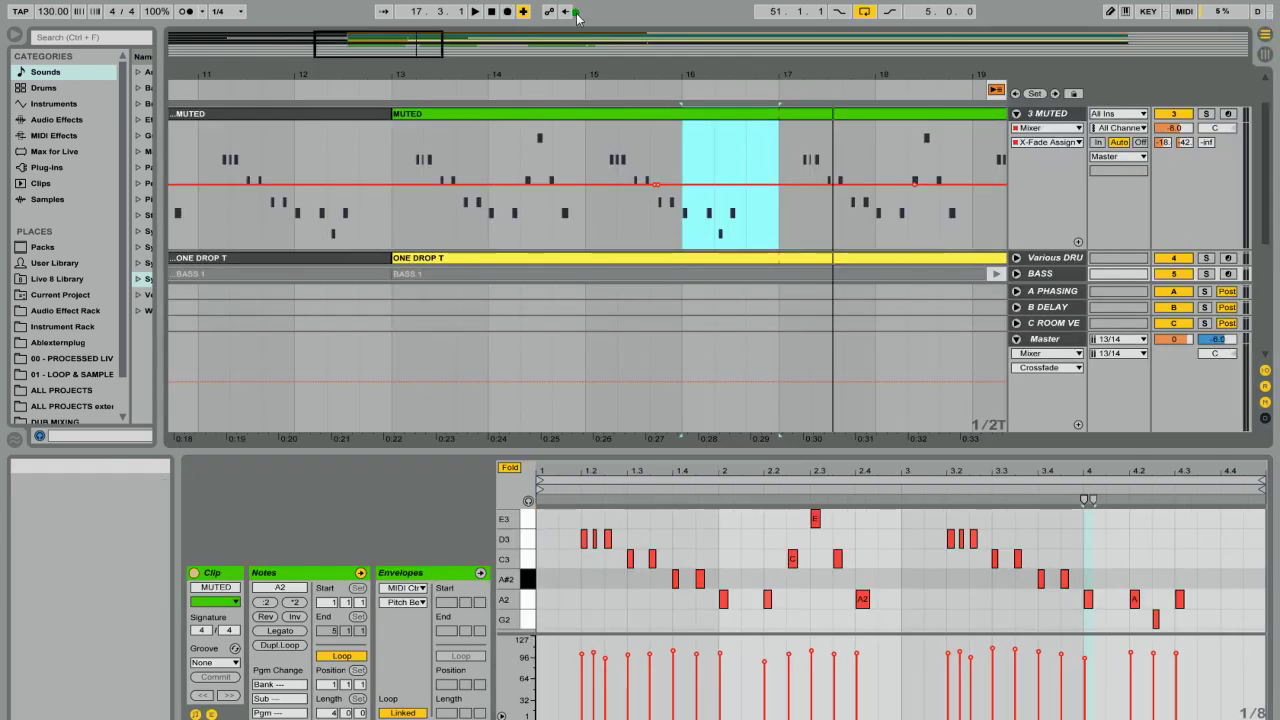